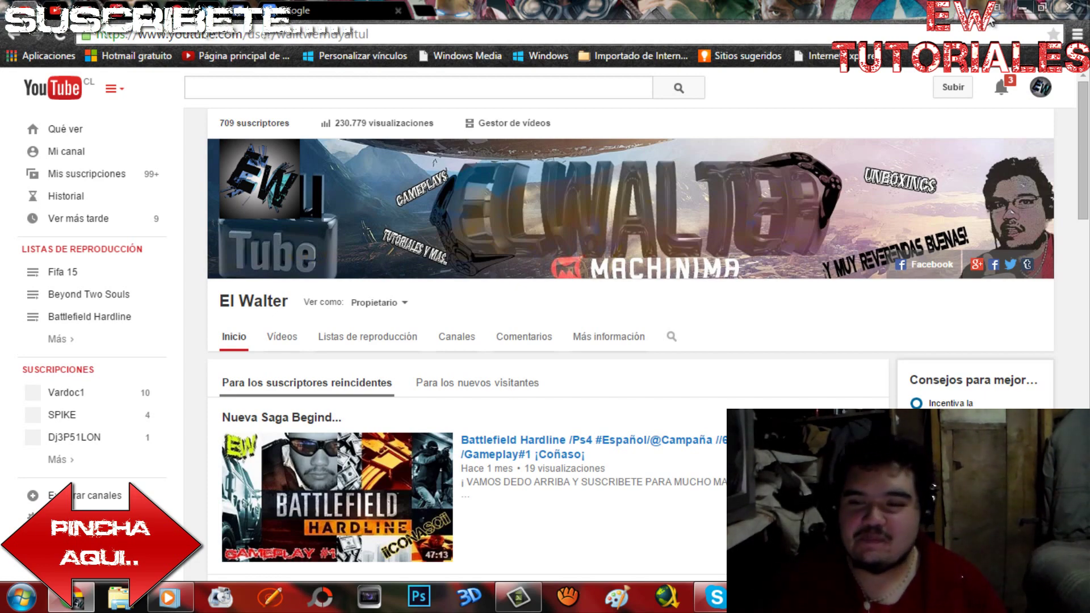
- Minimize the browser showing the YouTube channel page to reveal the Windows desktop
left_click(1020, 8)
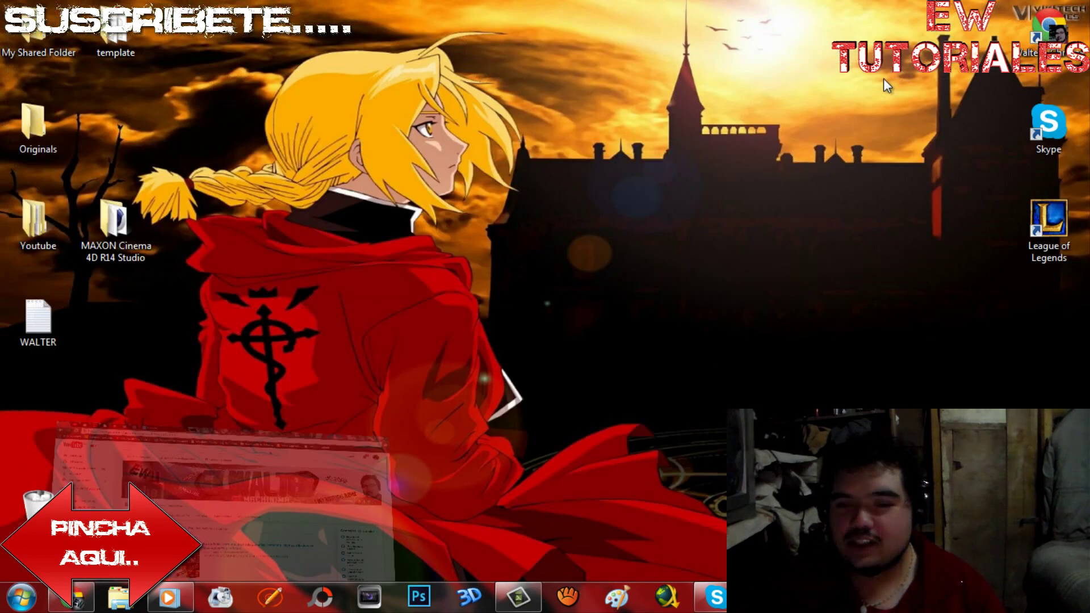
- Switch to the next wallpaper, move the MAXON folder beside Originals, and refresh the desktop
right_click(539, 258)
left_click(608, 394)
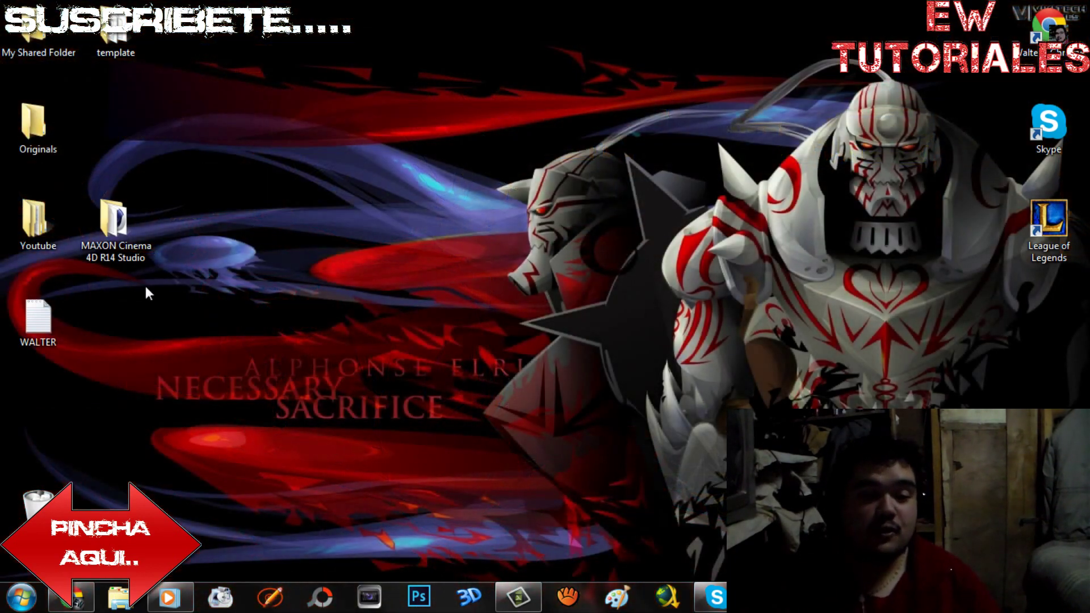
left_click_drag(127, 234, 127, 138)
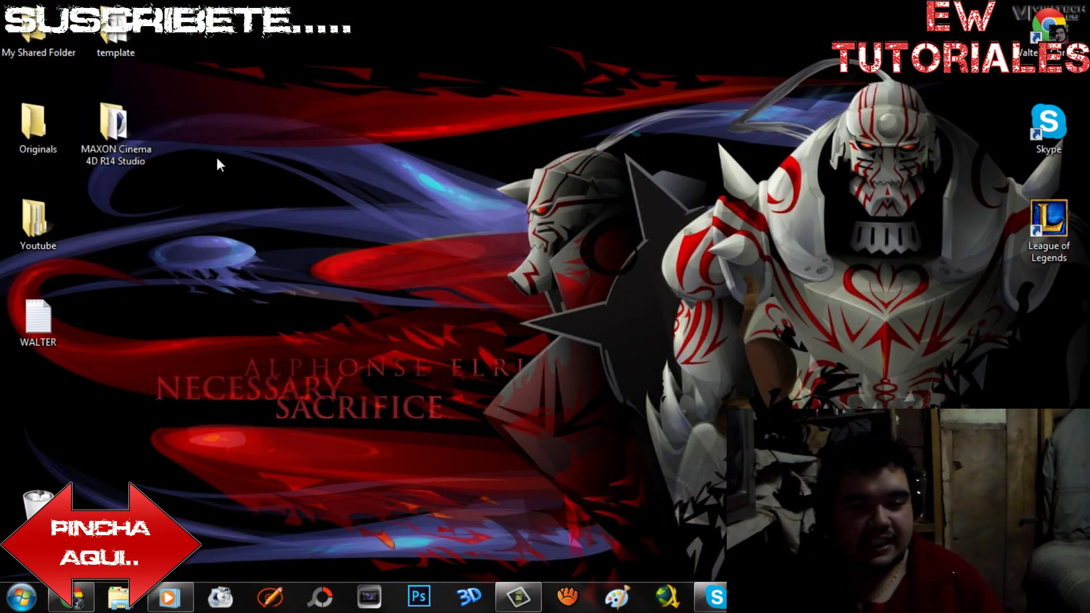
right_click(348, 130)
left_click(394, 174)
- Change the wallpaper again, then open the MAXON Cinema 4D R14 Studio folder and minimize it
right_click(396, 171)
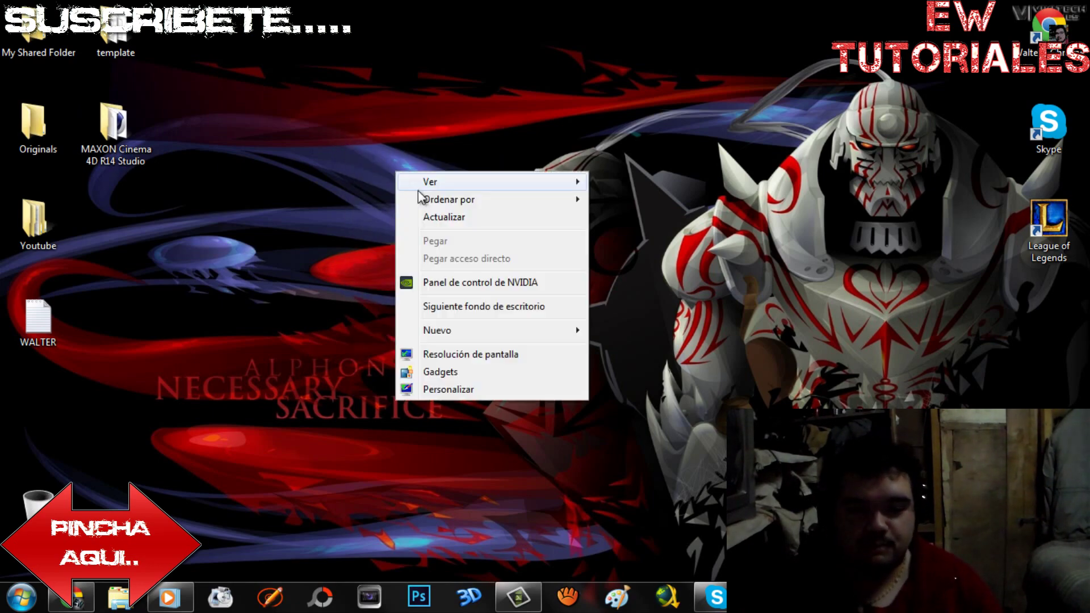
left_click(455, 307)
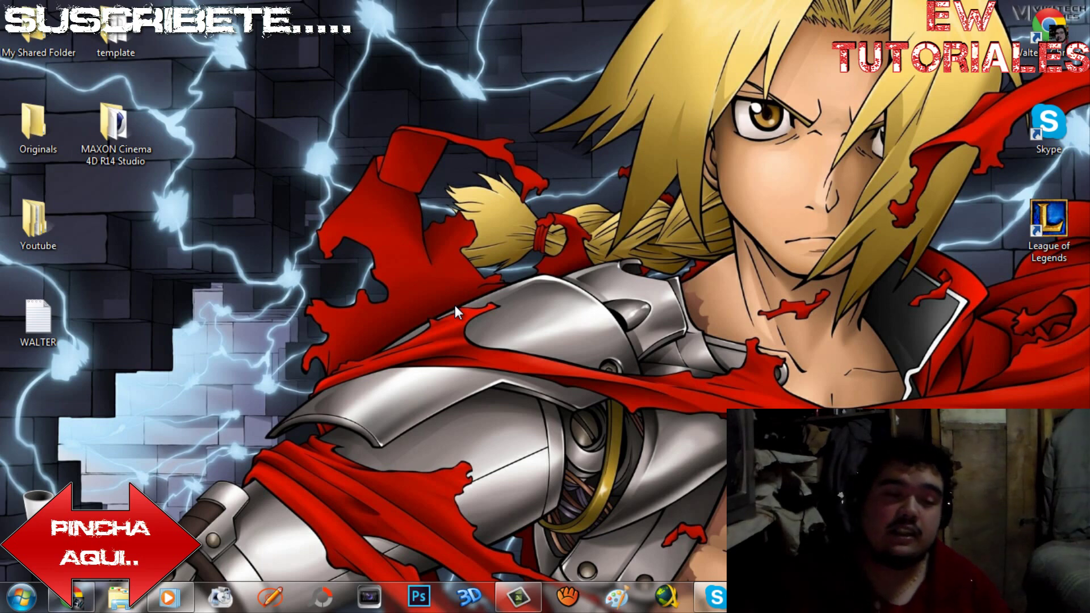
double_click(125, 134)
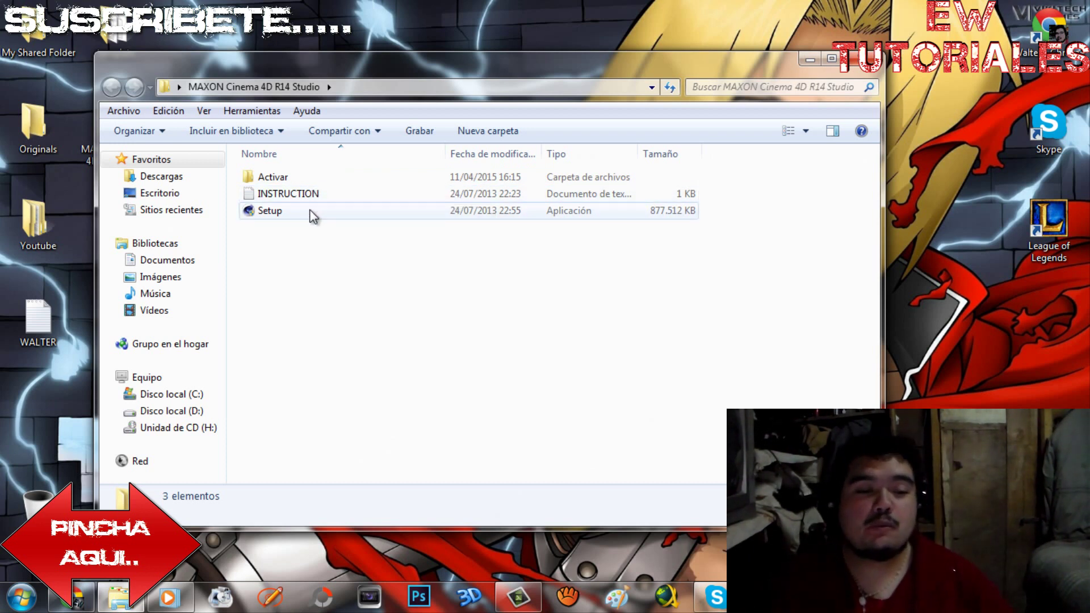
left_click(807, 63)
- Create a new text document on the desktop and open it in Notepad
right_click(505, 148)
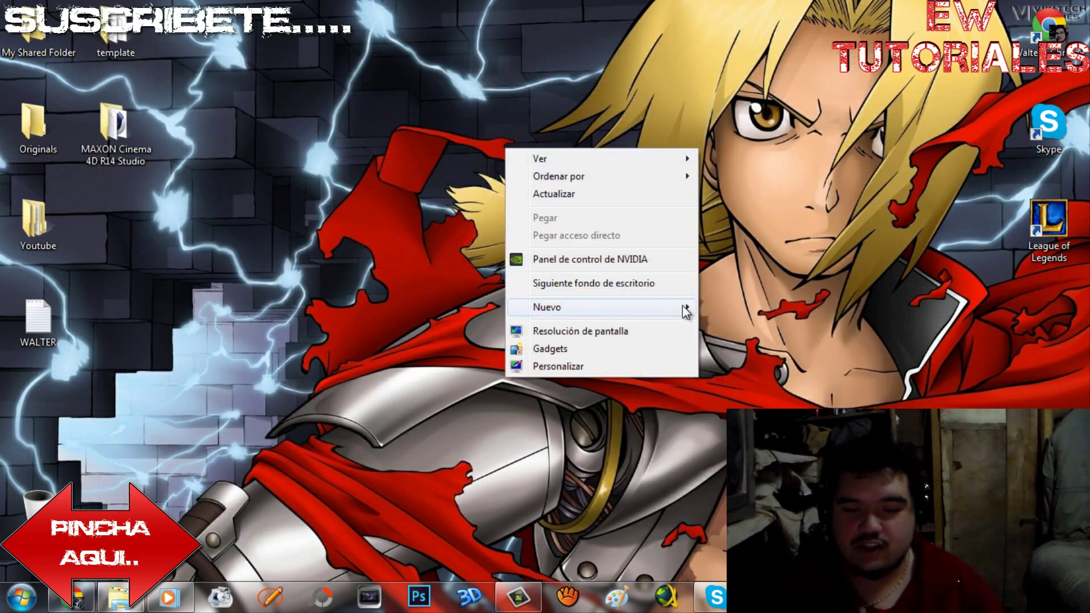
mouse_move(596, 306)
left_click(710, 471)
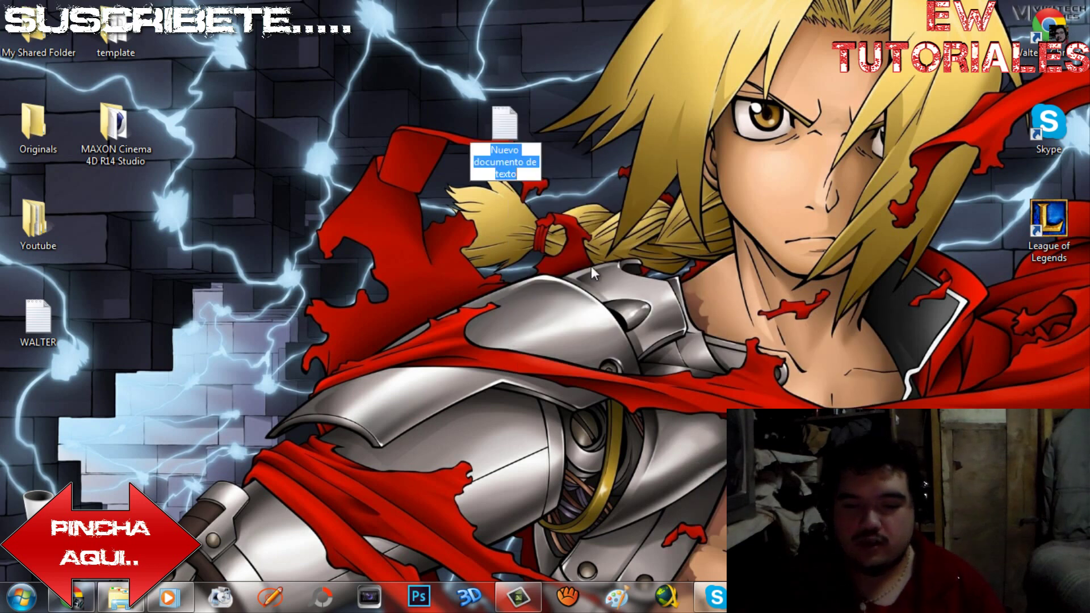
key("Return")
double_click(498, 134)
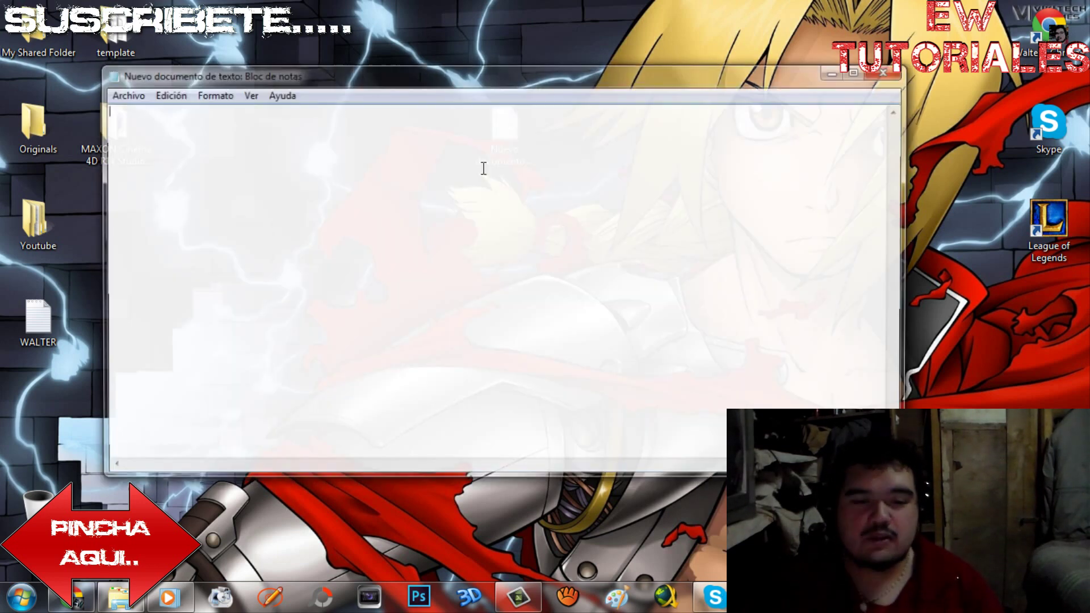
- Set the Notepad font size to 26 and type the sample text
left_click(223, 96)
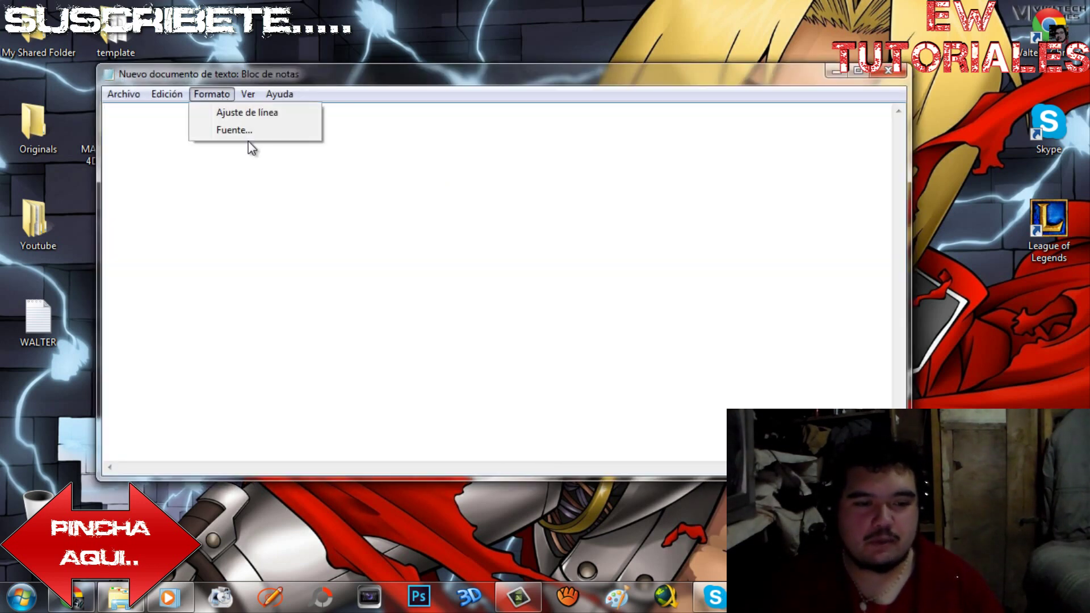
left_click(249, 131)
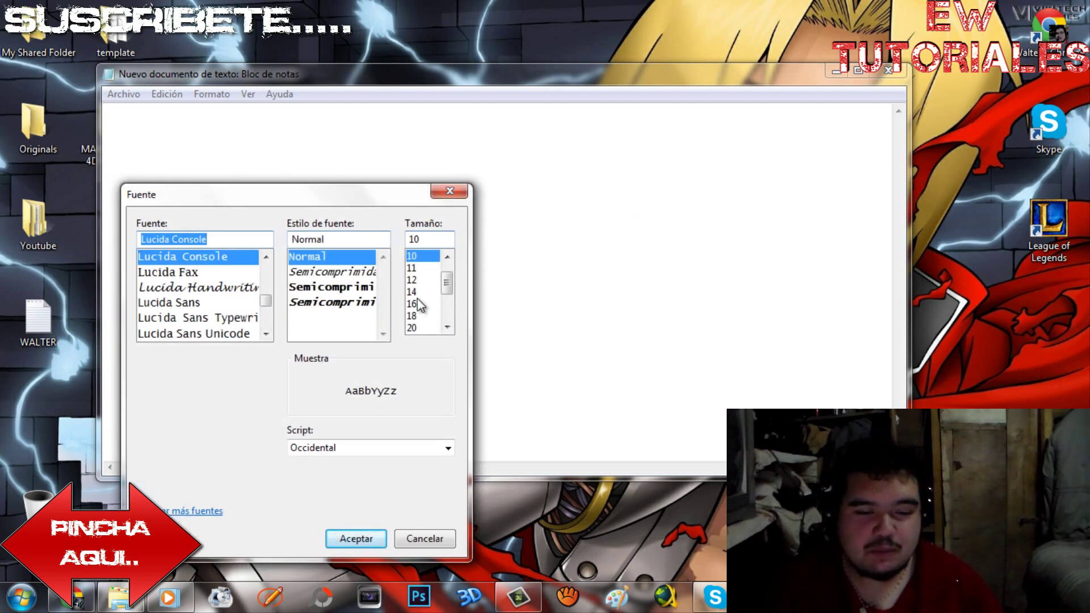
left_click(413, 328)
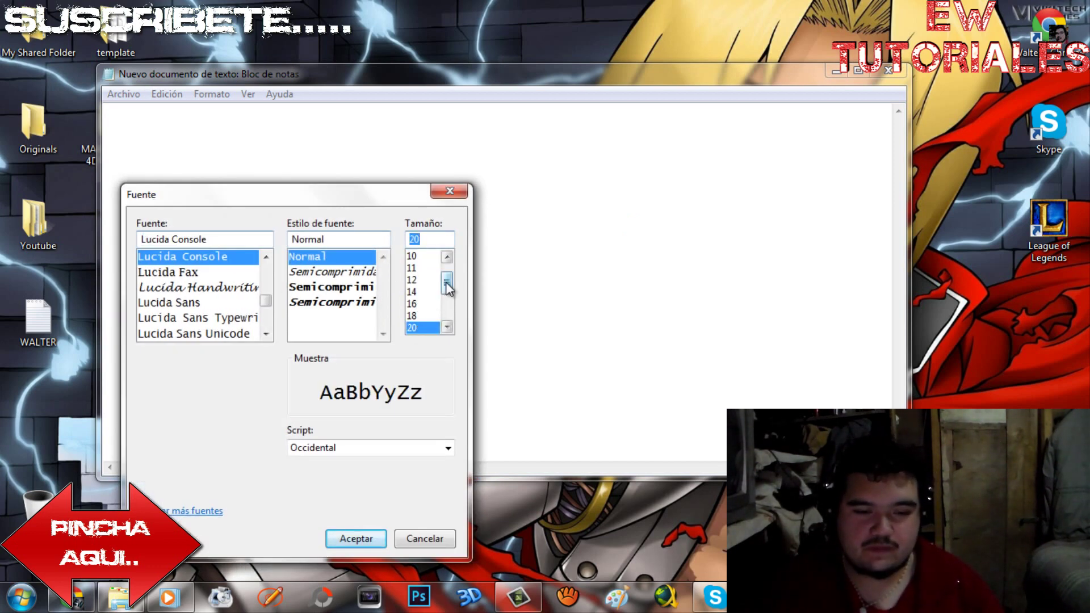
left_click_drag(448, 285, 449, 314)
left_click(413, 292)
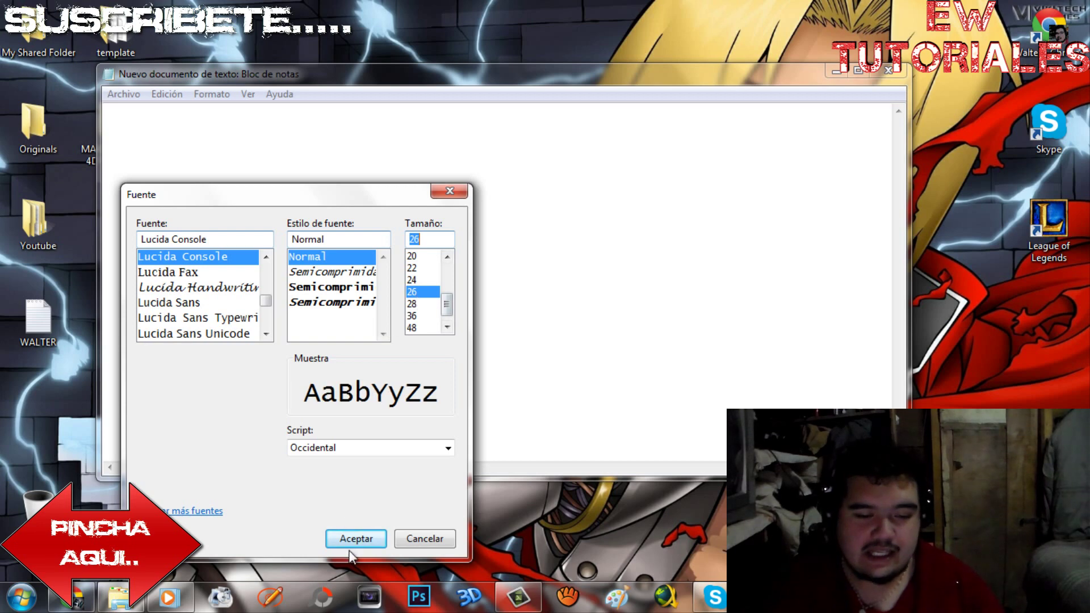
left_click(353, 532)
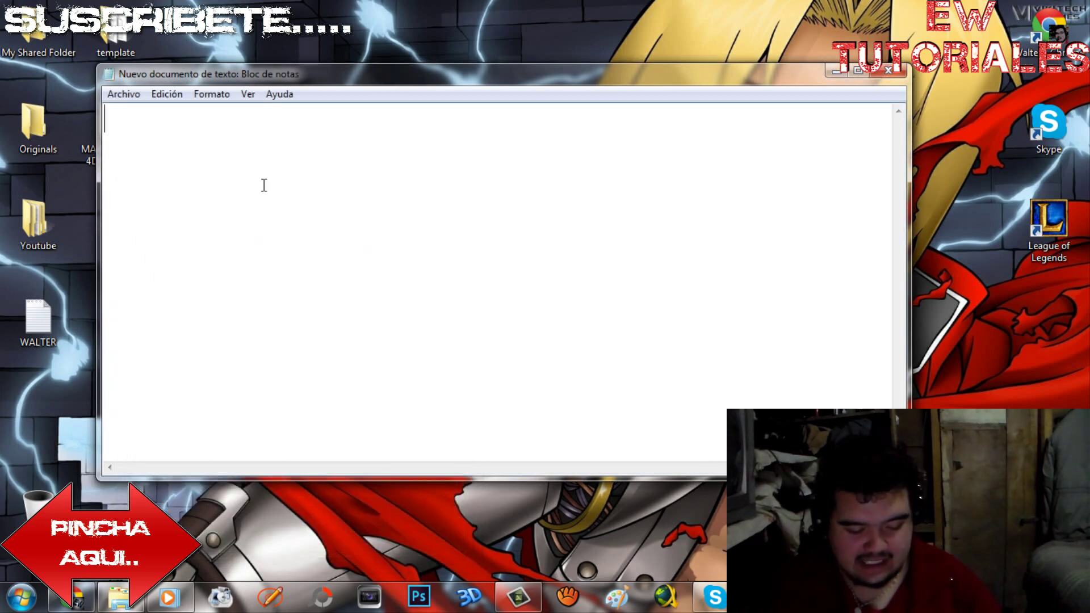
left_click(264, 184)
type("Ew")
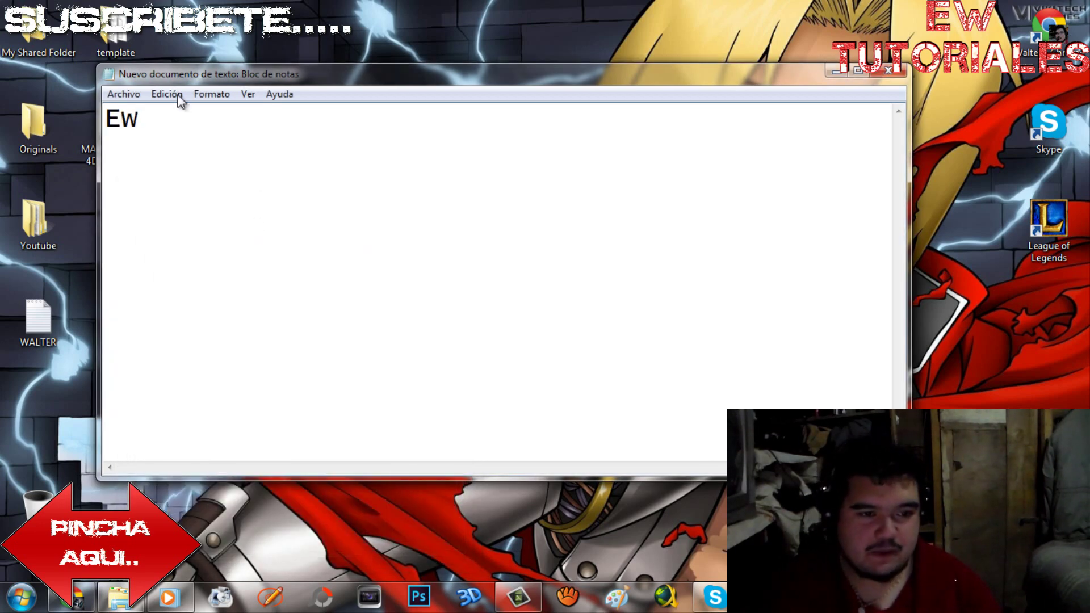
- Change the Notepad font to BASE 02 at size 72
left_click(203, 97)
left_click(214, 132)
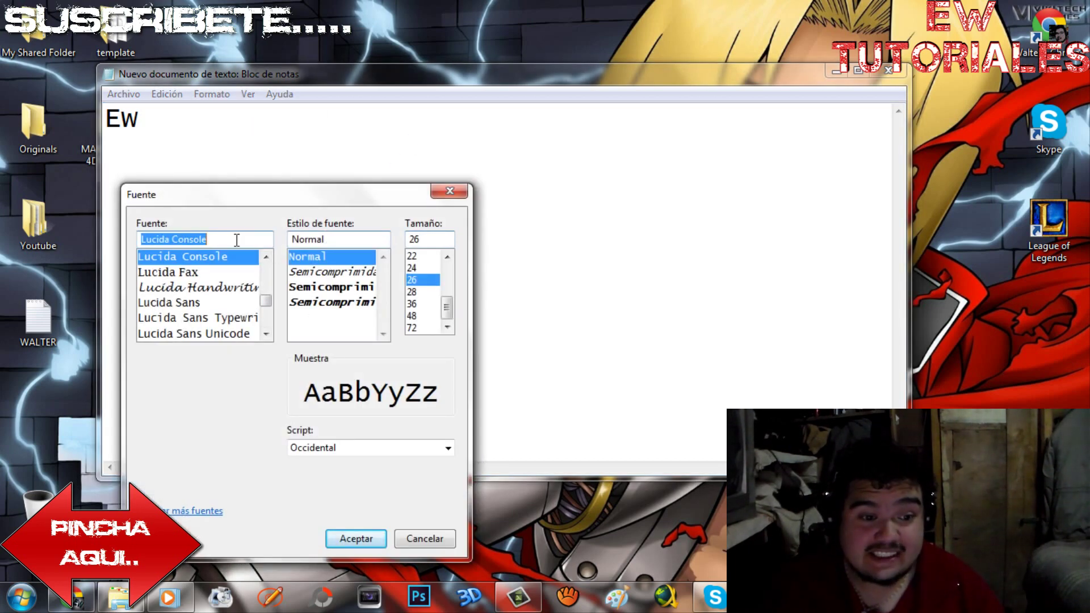
left_click(236, 241)
key("BackSpace")
key("BackSpace")
key("BackSpace")
key("BackSpace")
key("BackSpace")
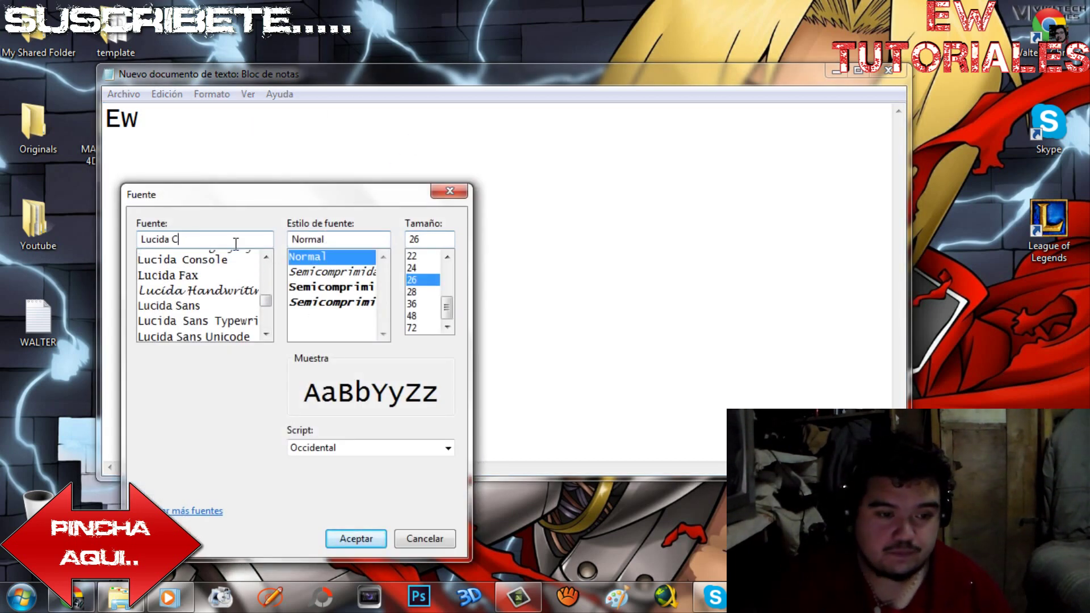
key("BackSpace")
key("BackSpace")
key("BackSpace")
type("b")
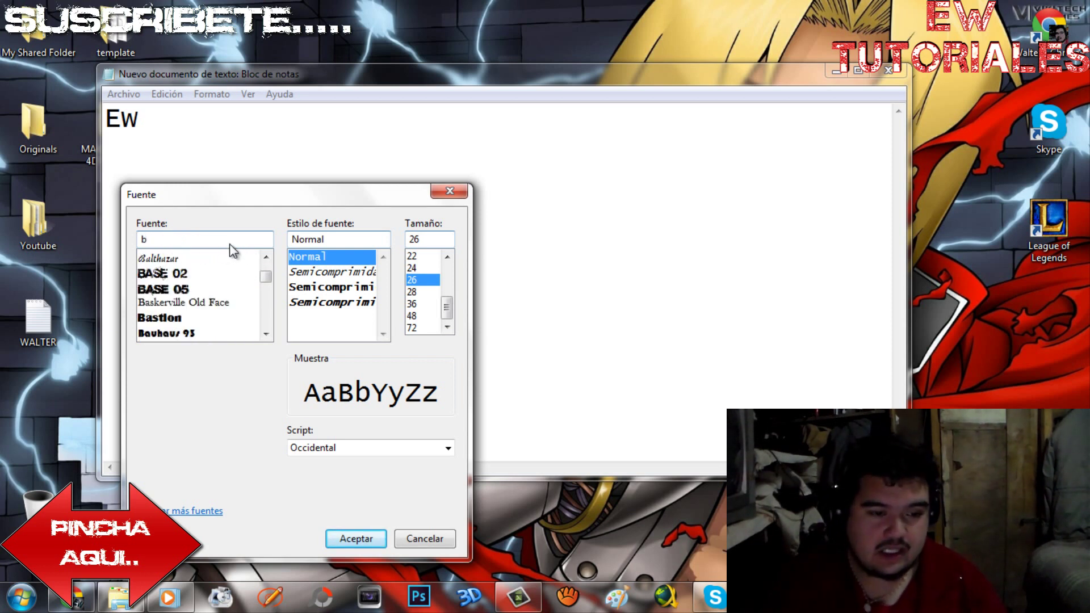
left_click(171, 277)
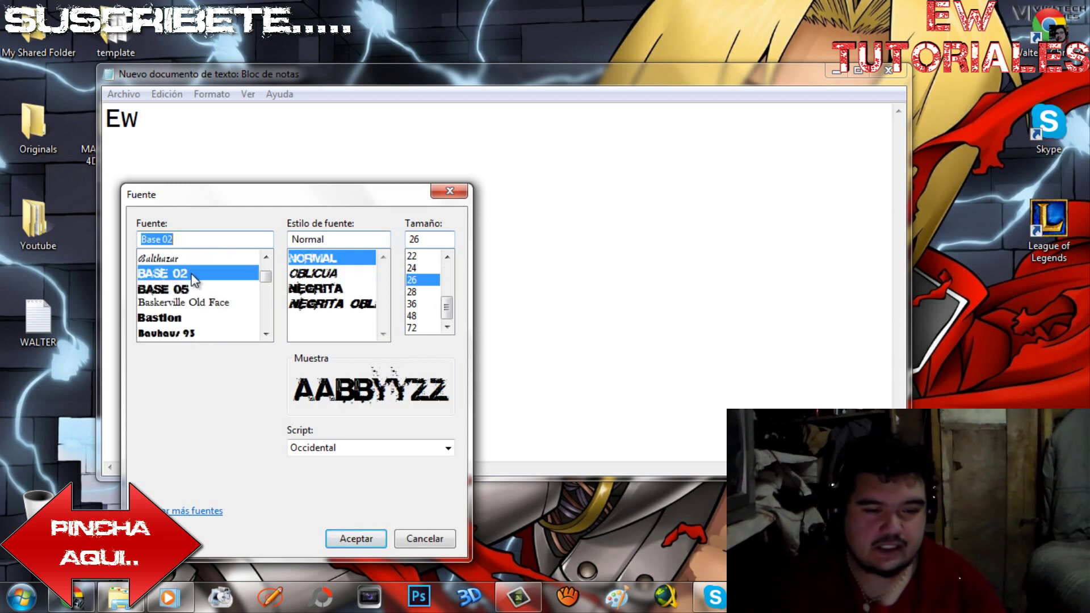
left_click(423, 328)
left_click(354, 542)
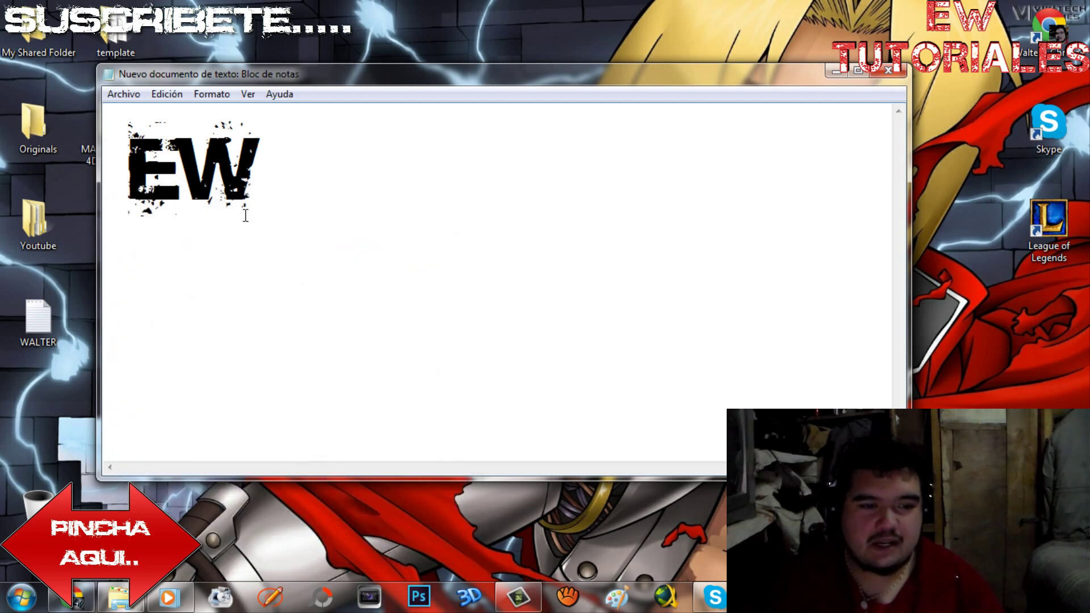
- Delete the EW text and close the document without saving
left_click_drag(269, 152, 104, 158)
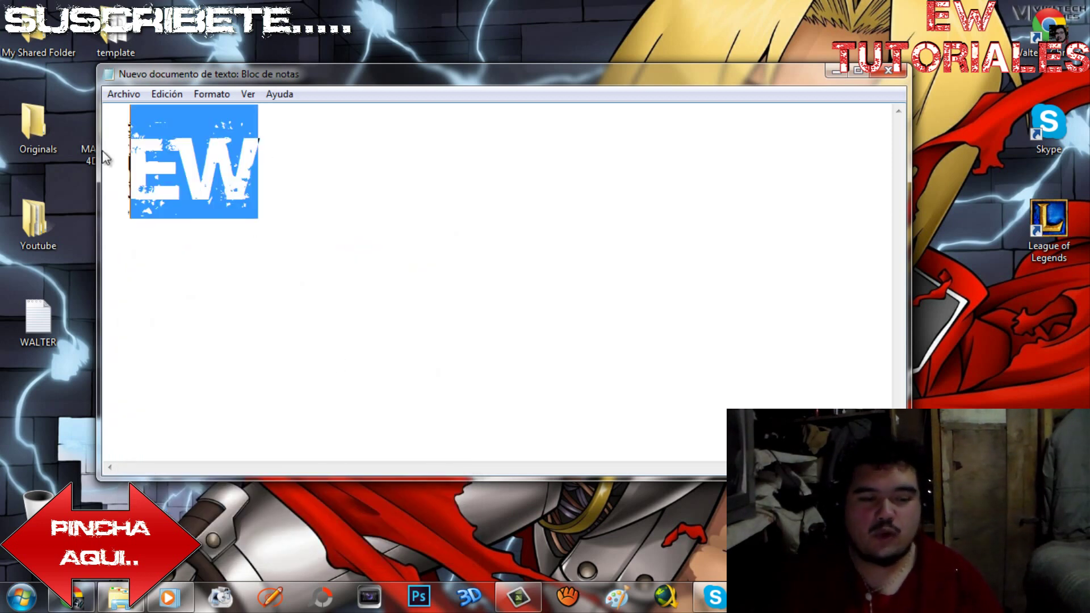
key("Delete")
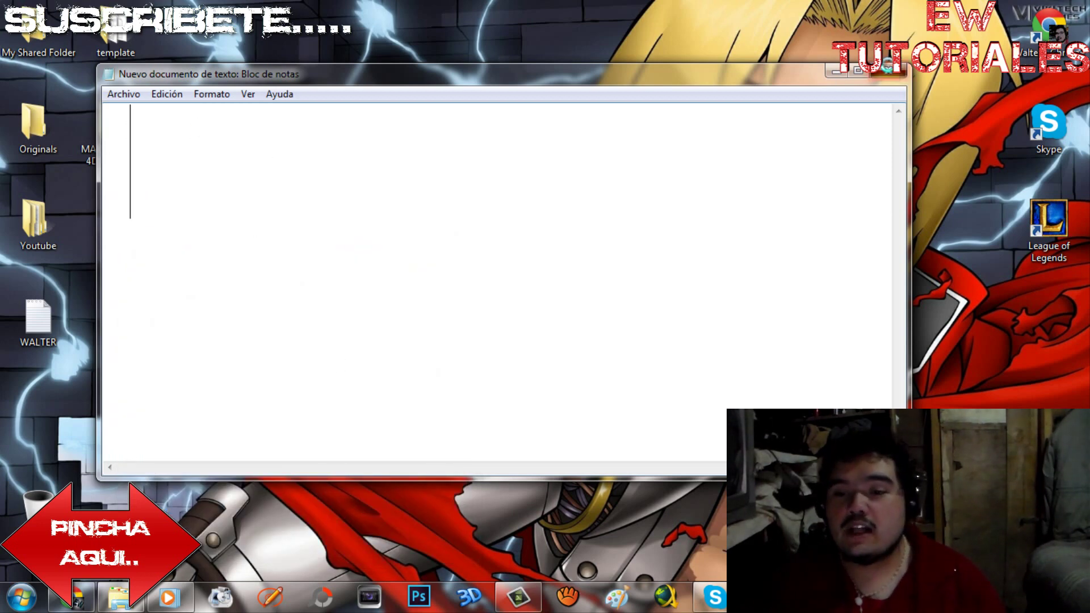
left_click(888, 71)
left_click(560, 317)
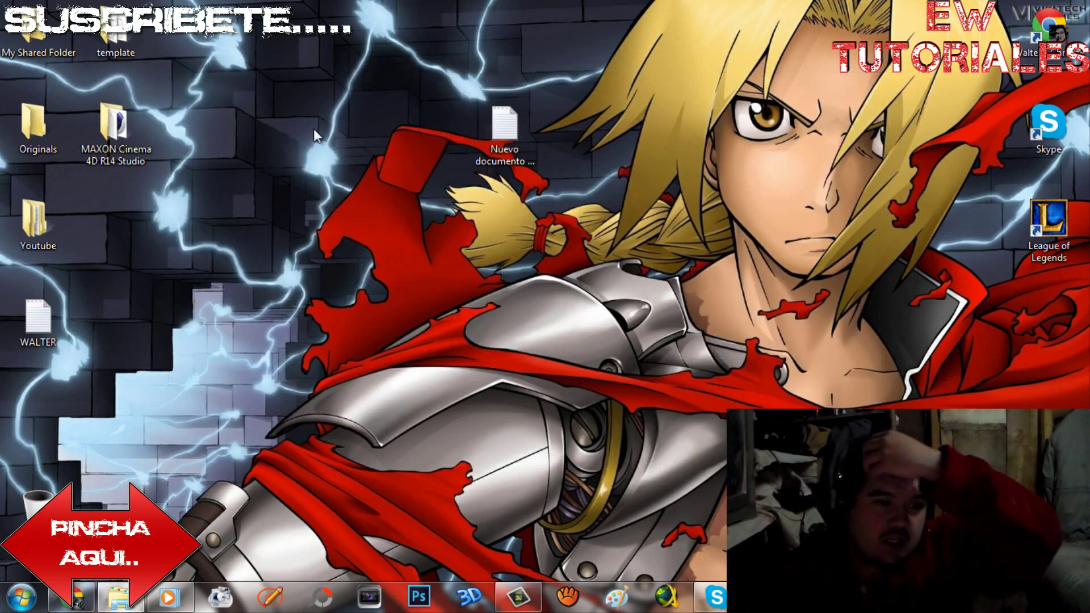
- Open the MAXON Cinema 4D R14 Studio folder and run Setup
double_click(126, 130)
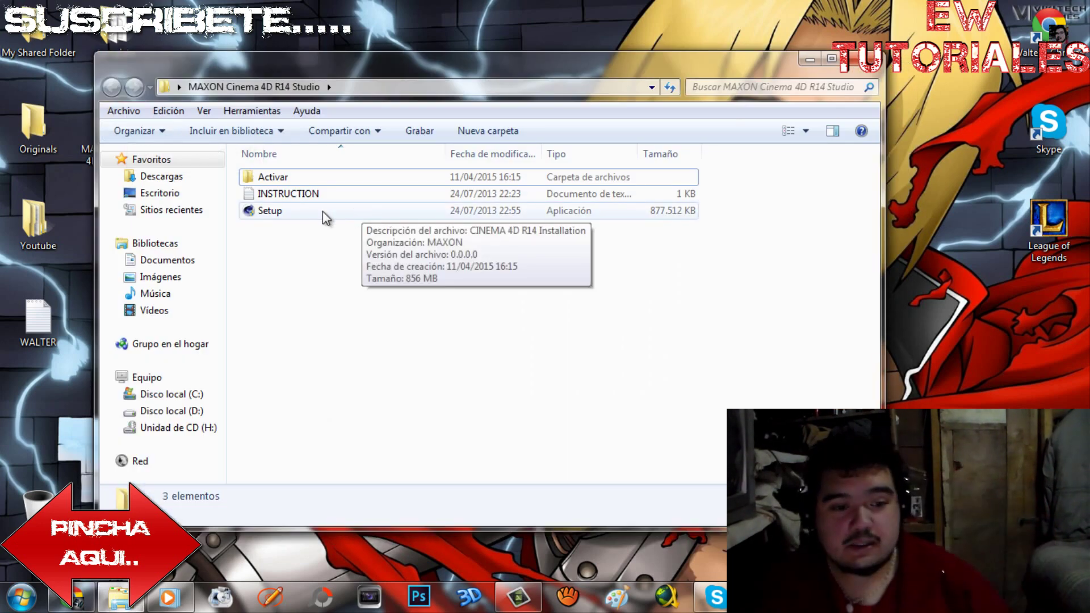
double_click(325, 215)
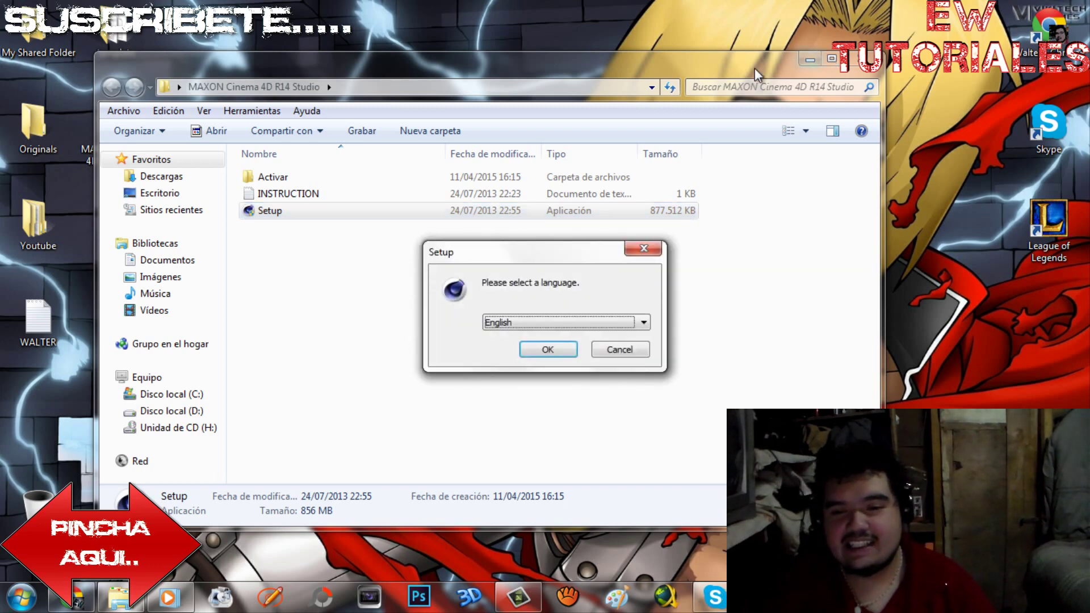
- Choose Spanish as the installer language, pass the welcome page, and accept the licence agreement
left_click(563, 318)
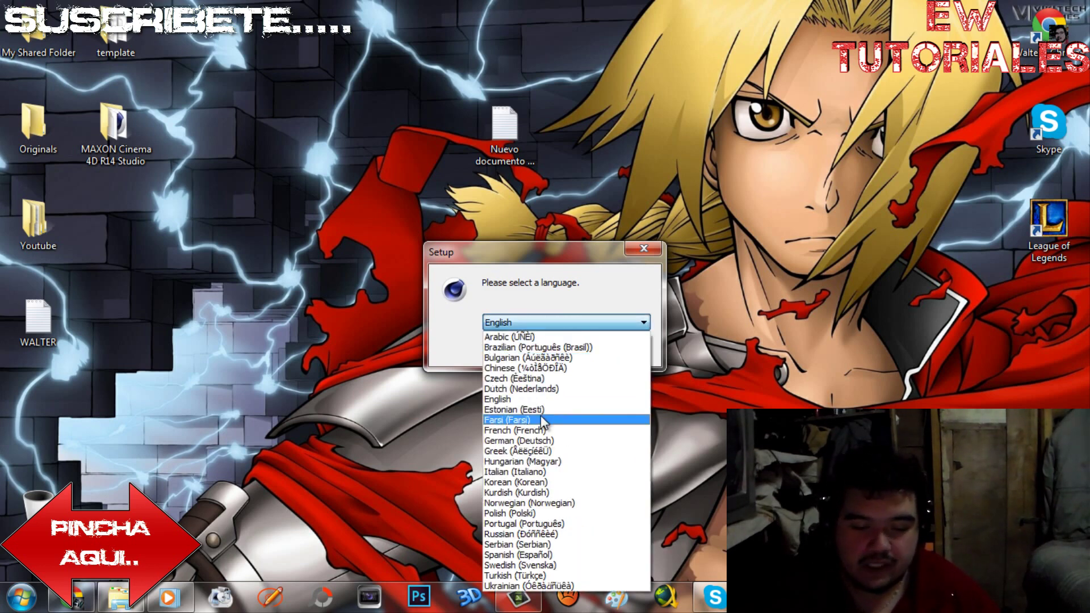
left_click(545, 554)
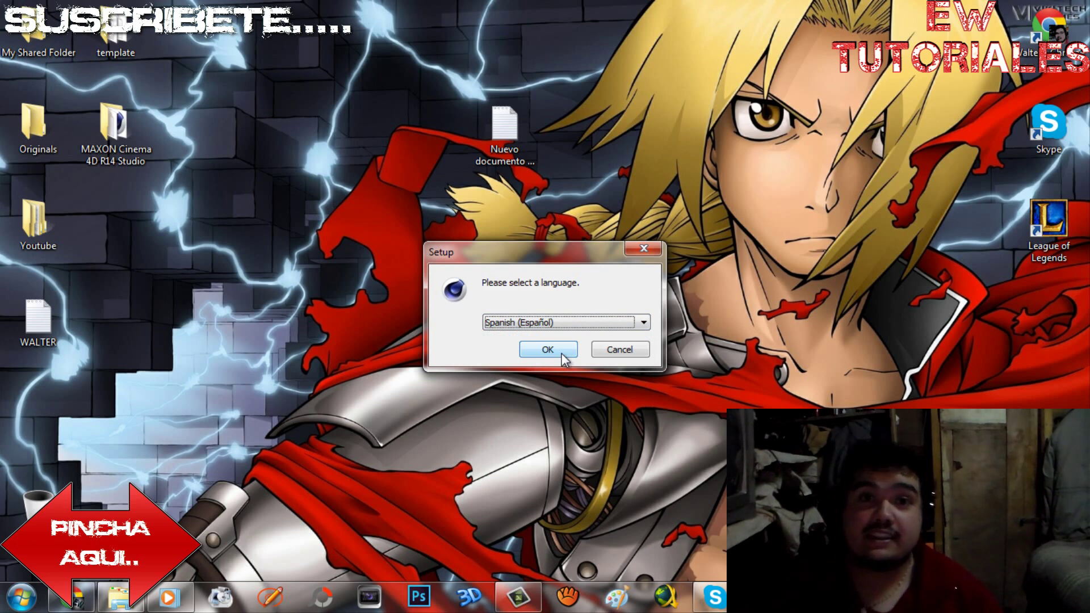
left_click(561, 353)
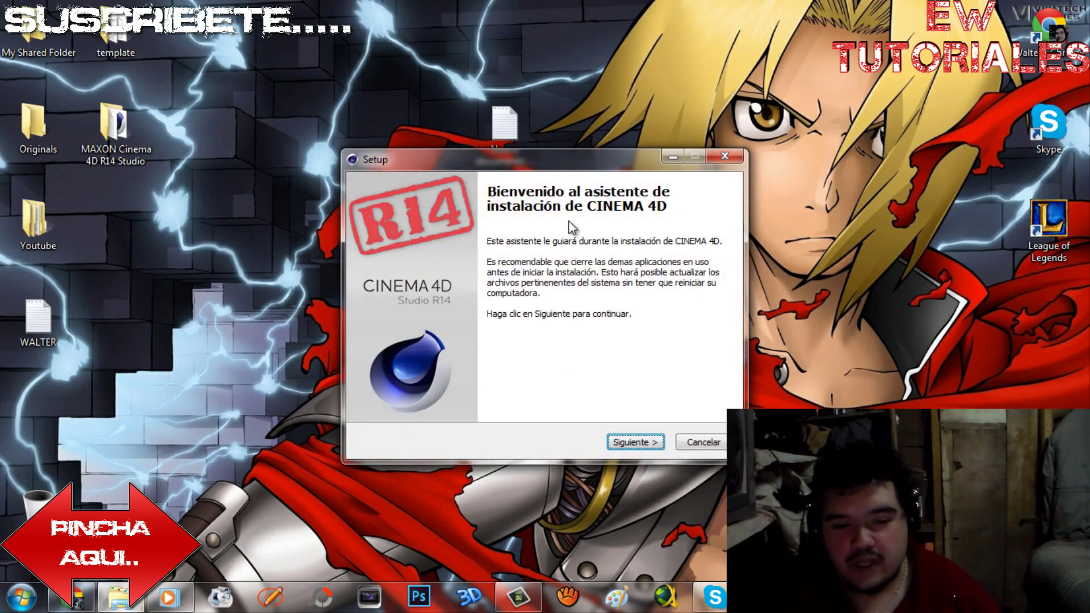
left_click(631, 434)
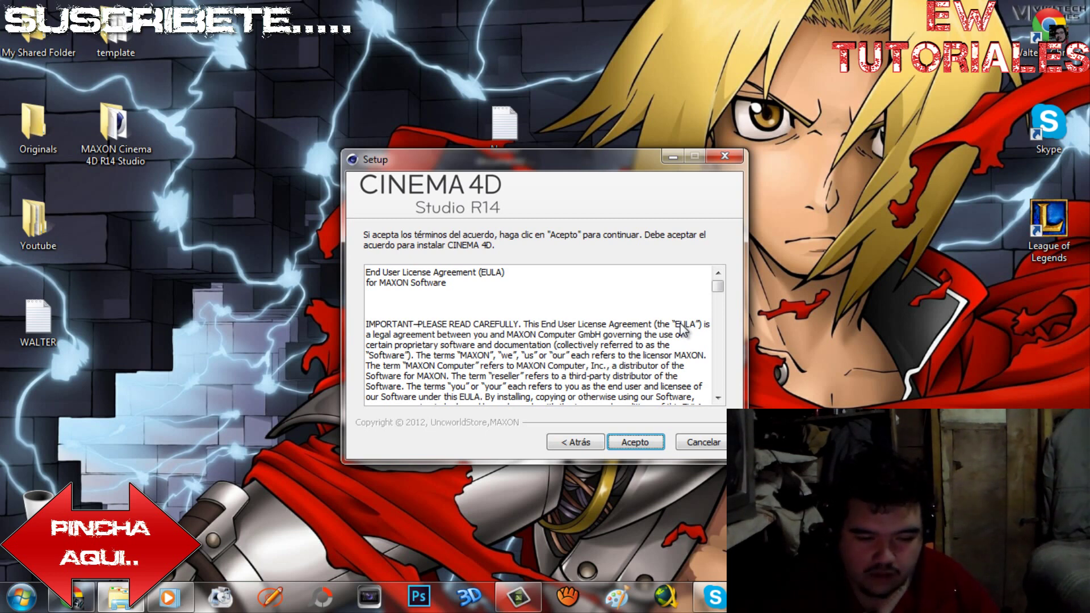
left_click(625, 439)
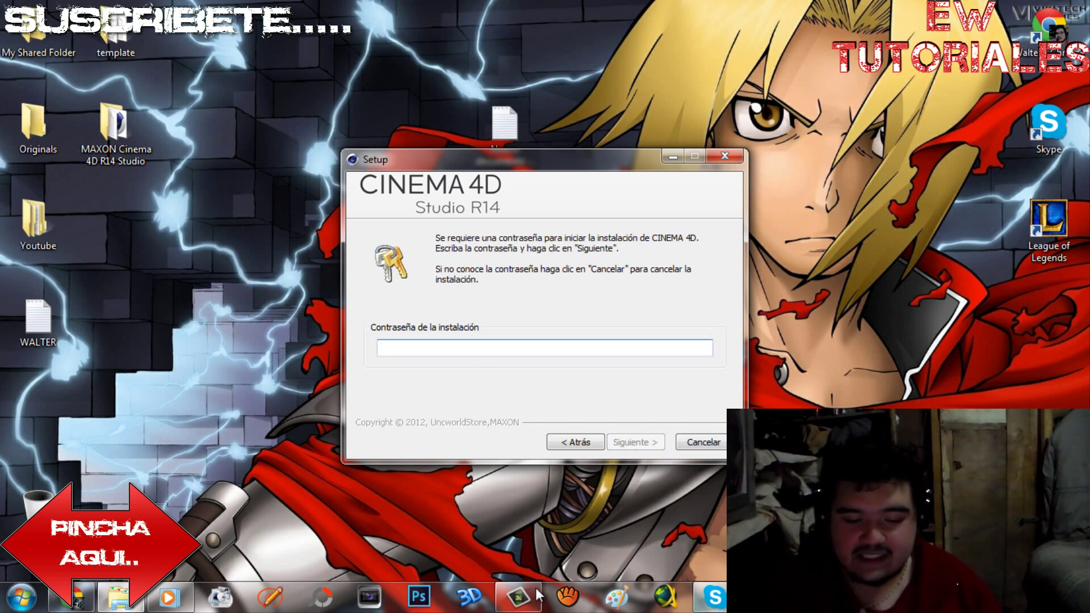
- Open the INSTRUCTION file from the installer folder and select its registration key
left_click(119, 596)
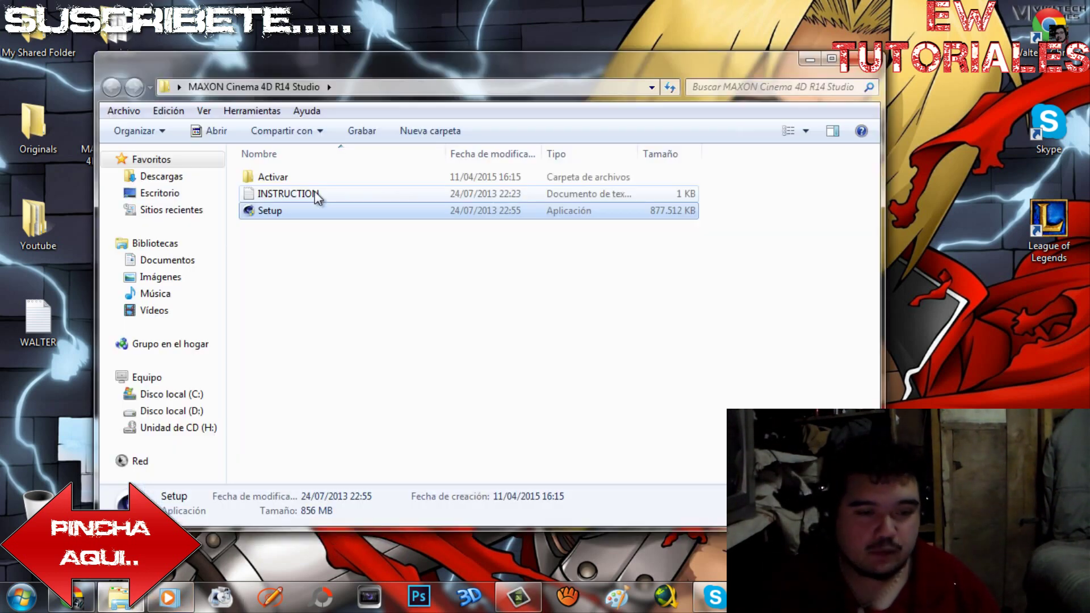
double_click(311, 194)
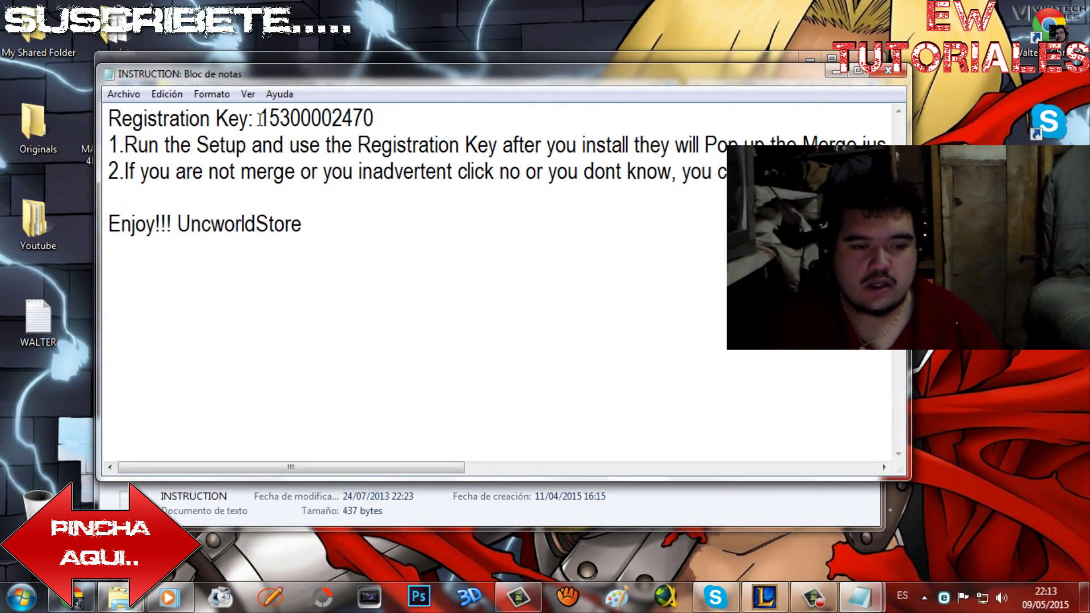
left_click_drag(261, 117, 385, 114)
key("ctrl+c")
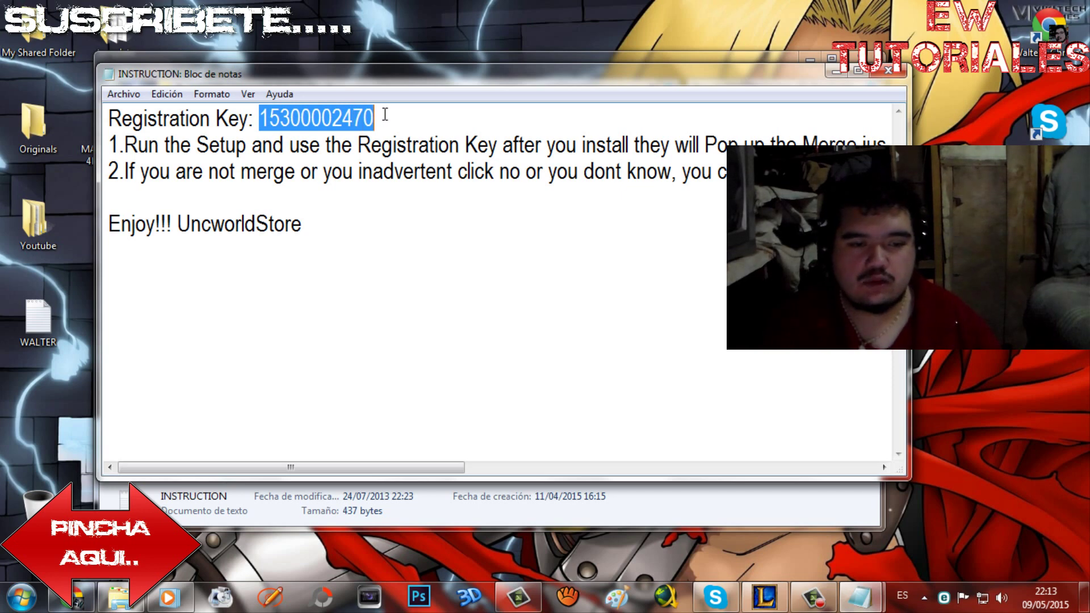
- Close INSTRUCTION, relaunch Setup with admin permission, and glance at the Instrucciones note
left_click(888, 70)
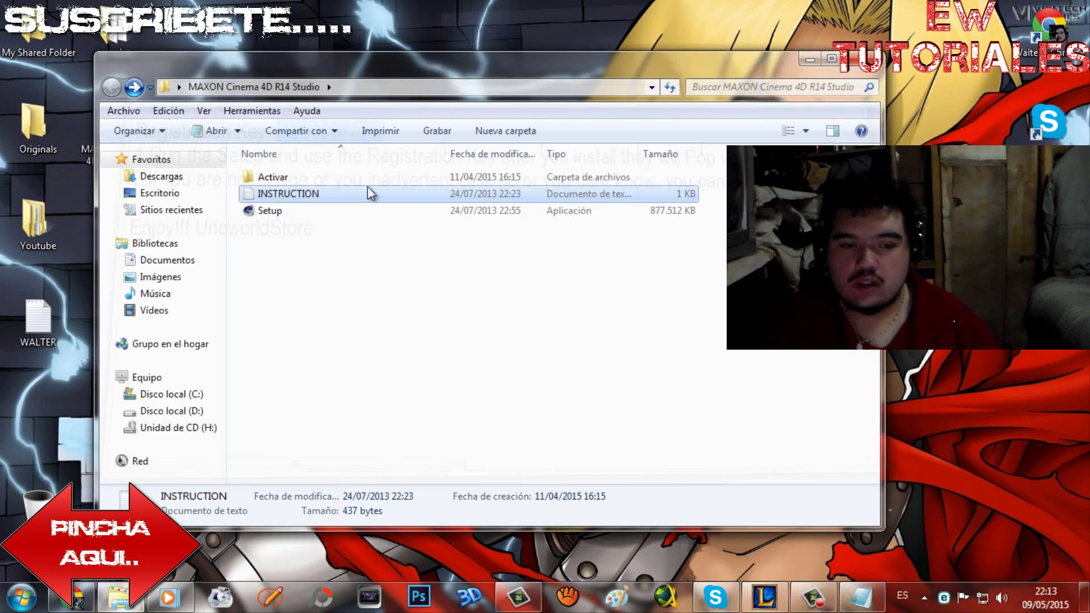
double_click(270, 211)
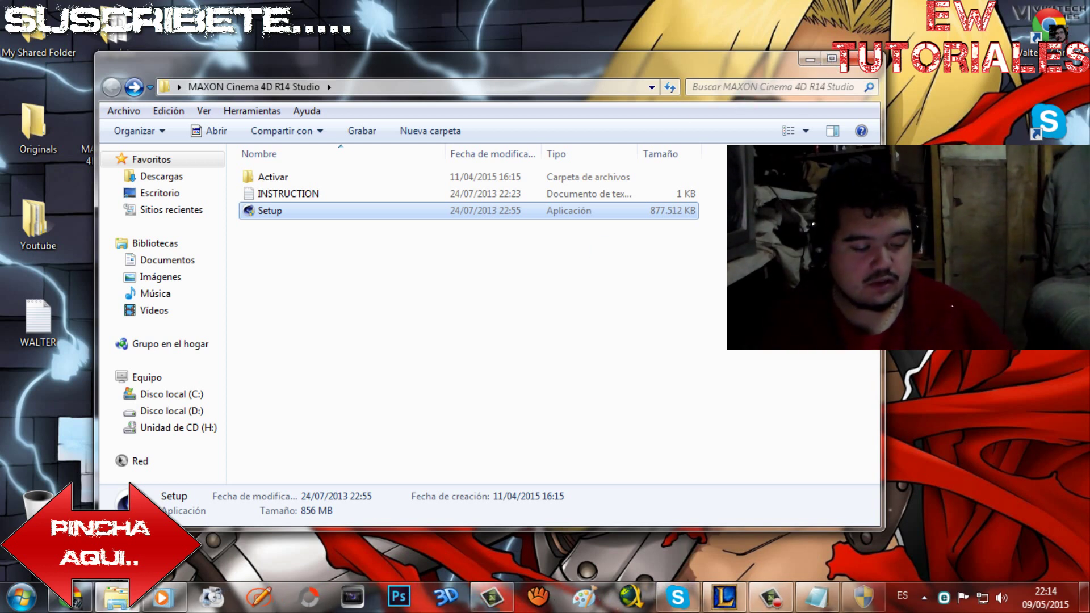
left_click(862, 597)
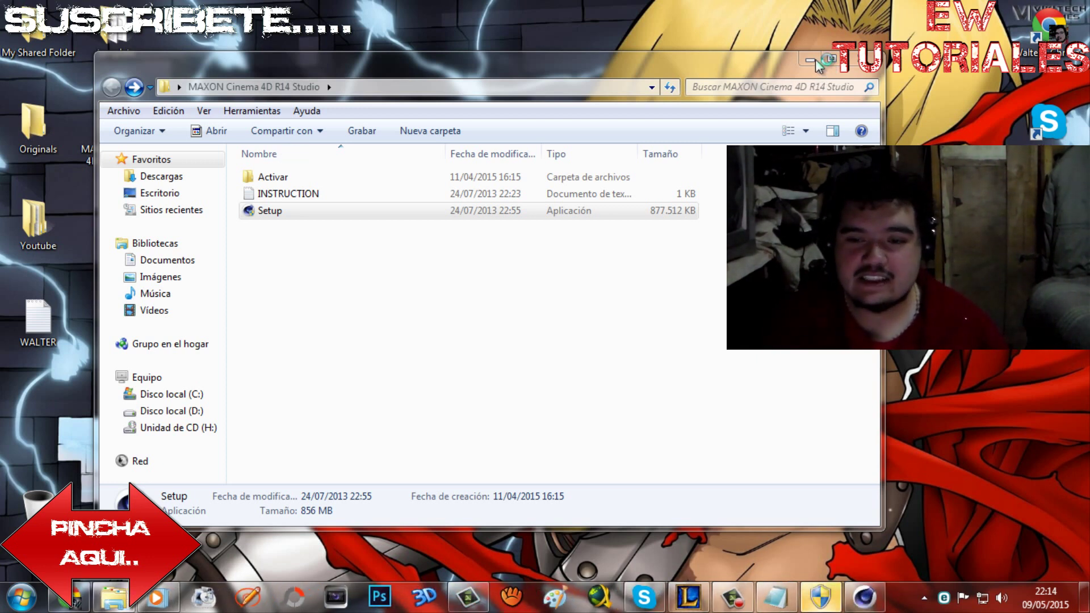
left_click(795, 605)
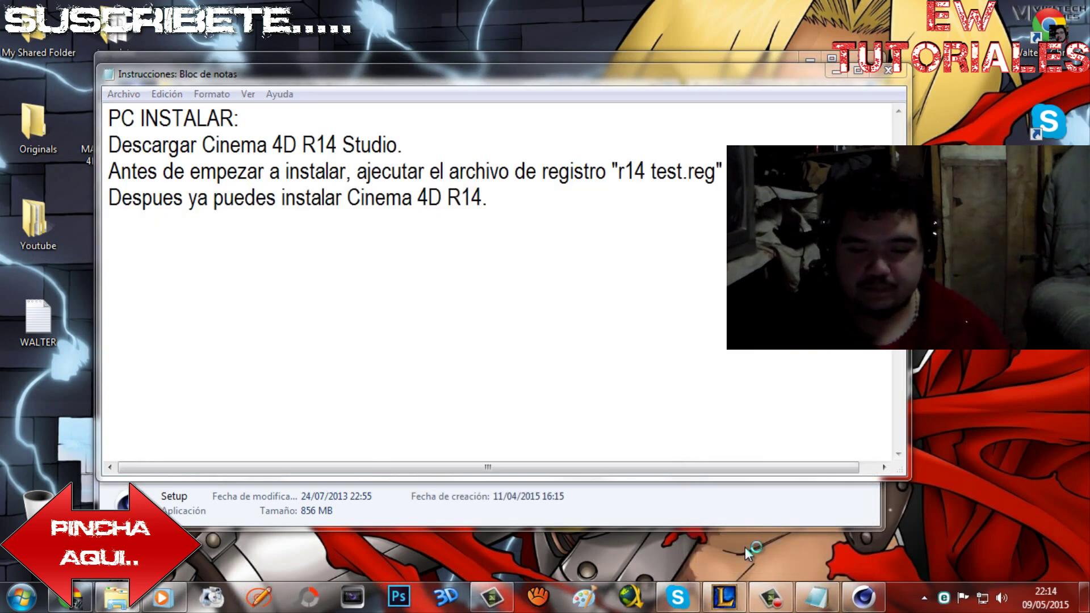
left_click(816, 597)
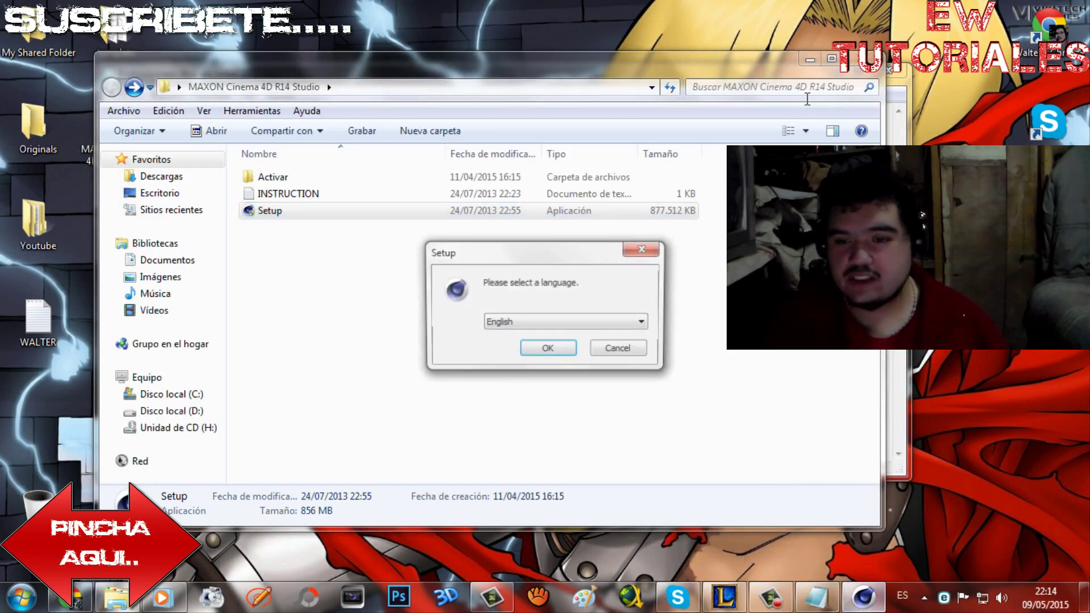
- Pick Spanish as the installer language and move past the welcome page
left_click(581, 321)
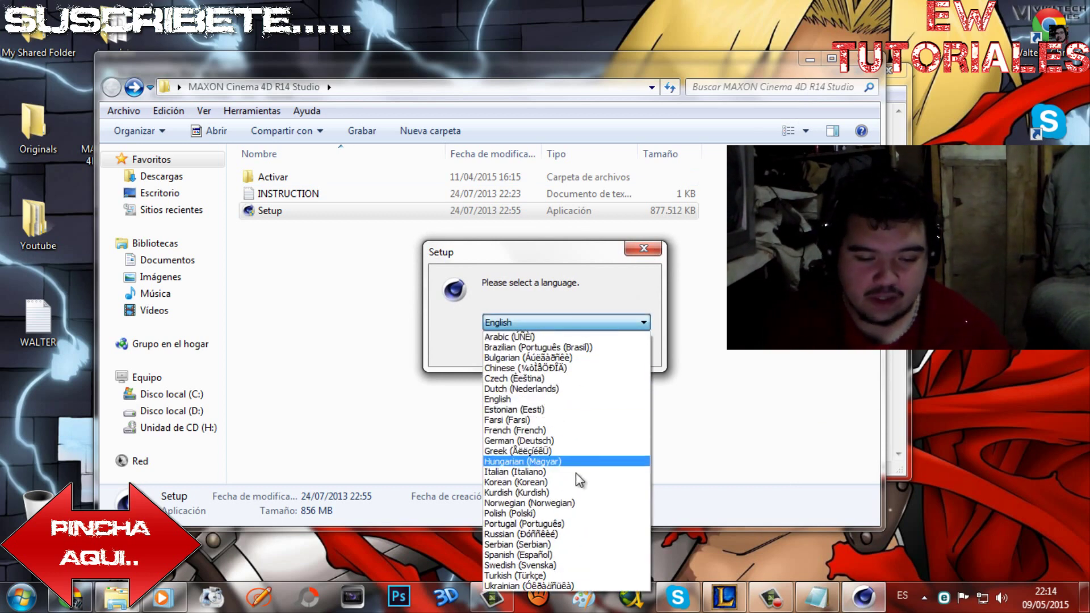
left_click(568, 554)
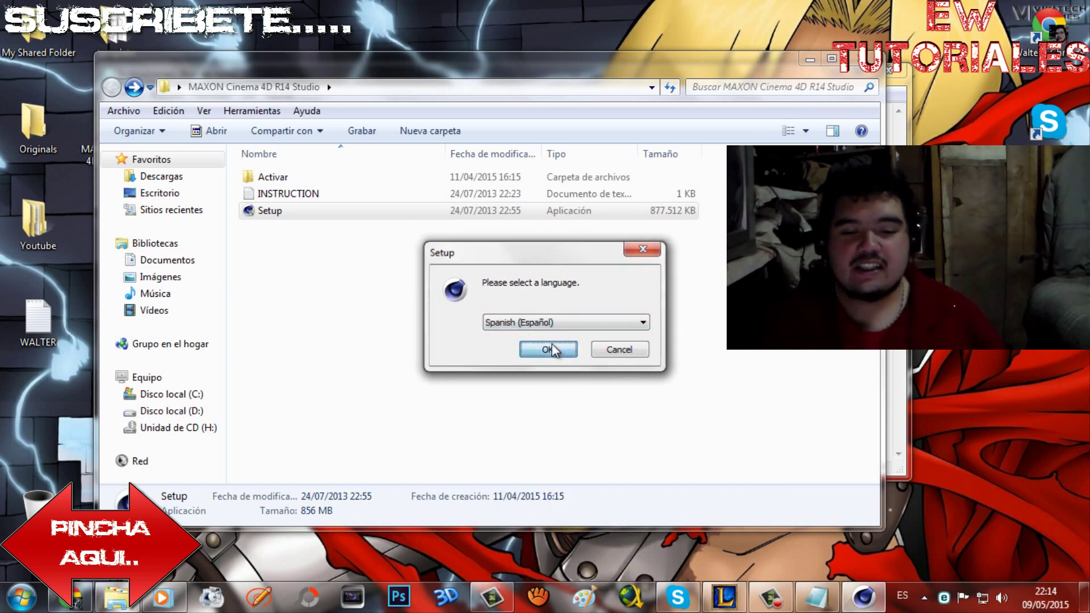
left_click(551, 347)
left_click(639, 442)
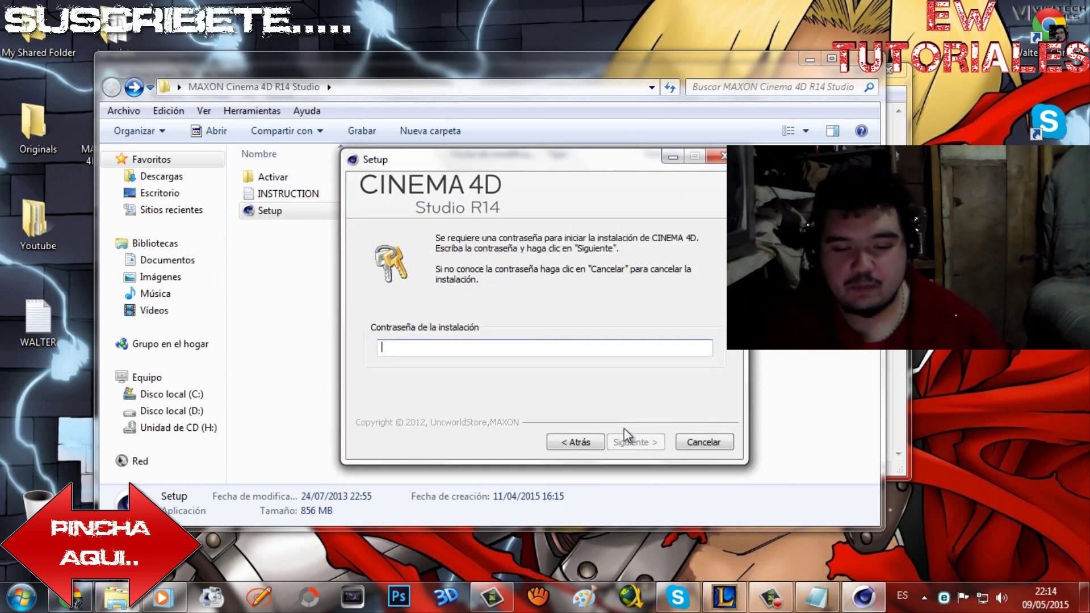
- Paste the registration key, then keep the default installation folder and desktop shortcut
key("ctrl+v")
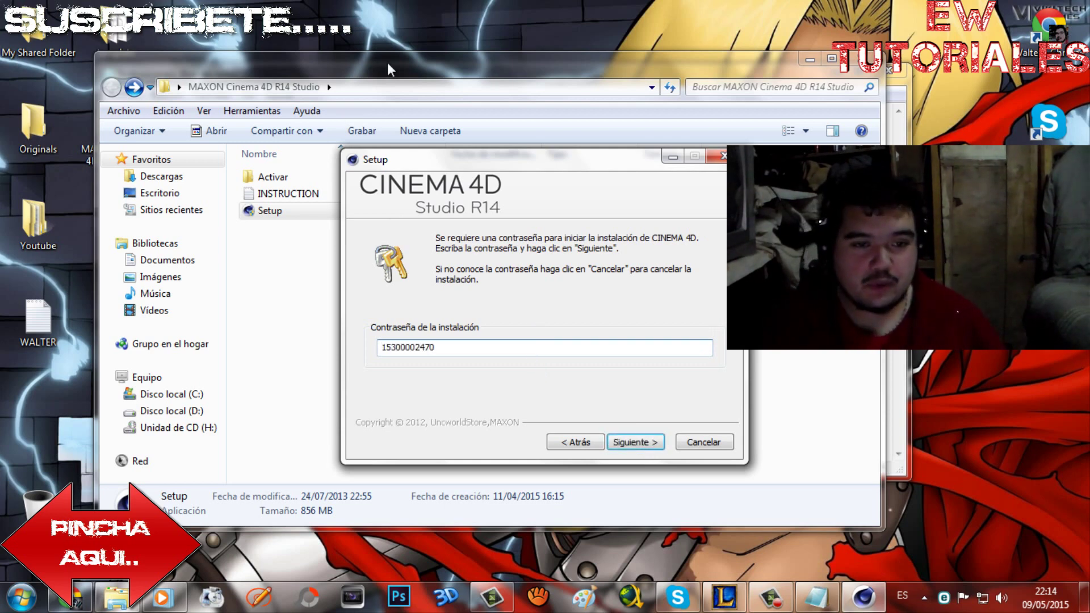
left_click(287, 196)
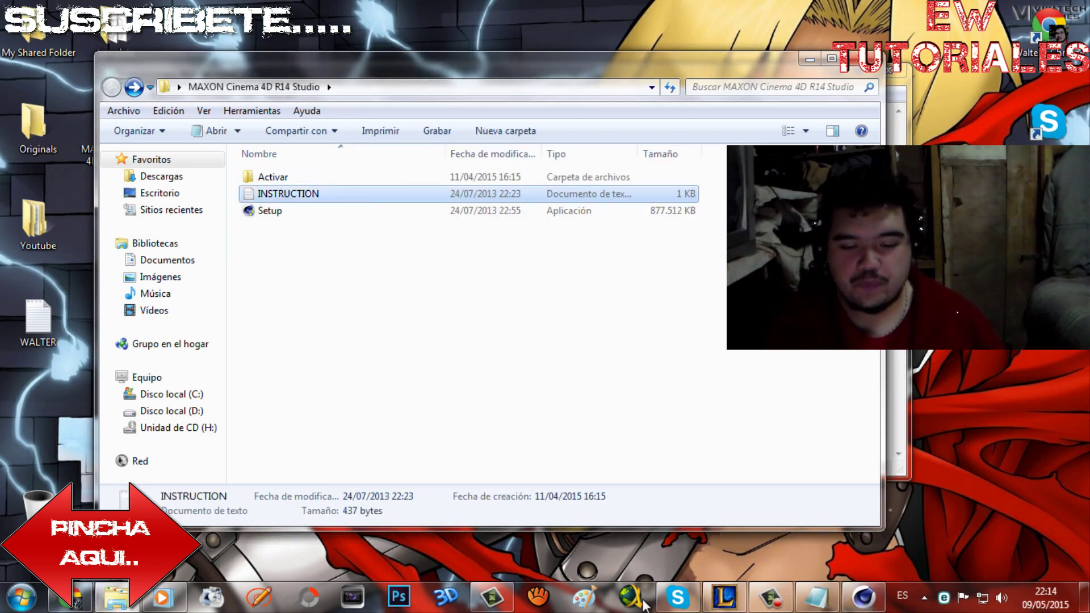
left_click(857, 597)
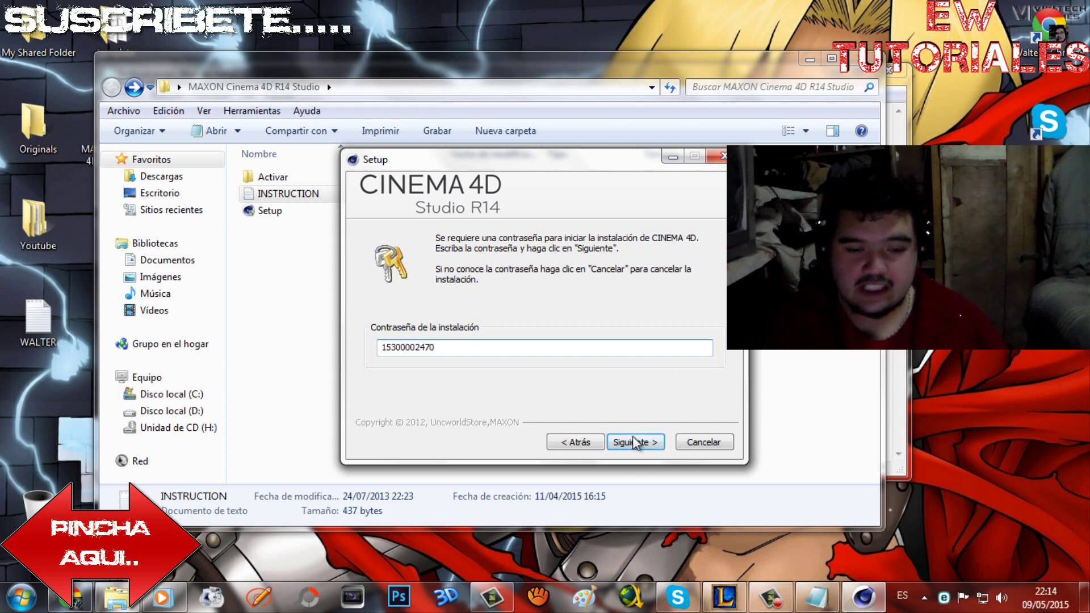
left_click(636, 440)
left_click(636, 441)
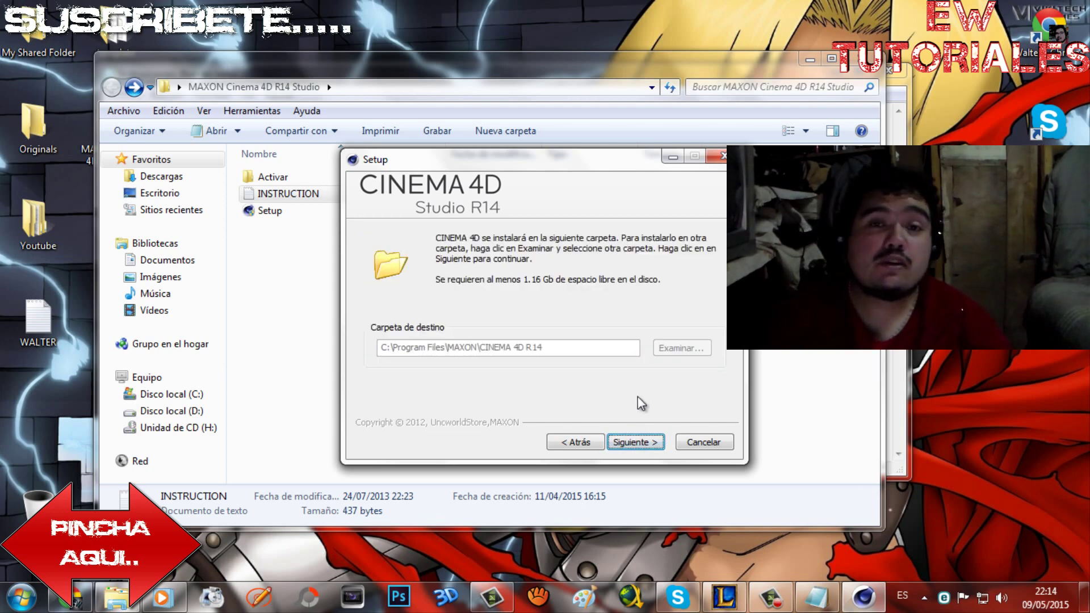
left_click(647, 442)
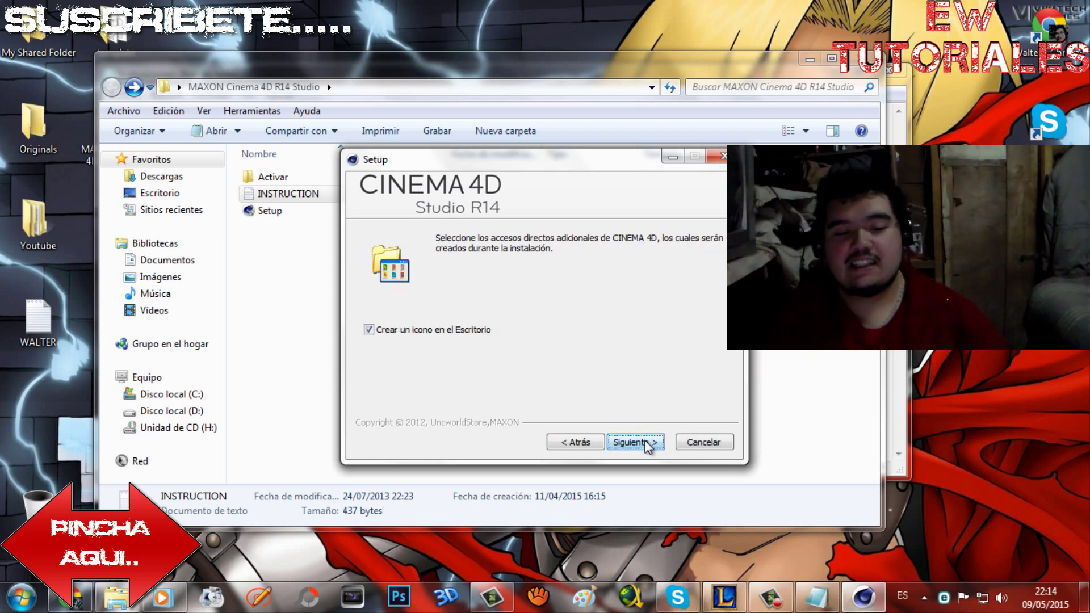
left_click(646, 441)
- Confirm the final setup page so Cinema 4D Studio R14 files start copying
left_click(646, 441)
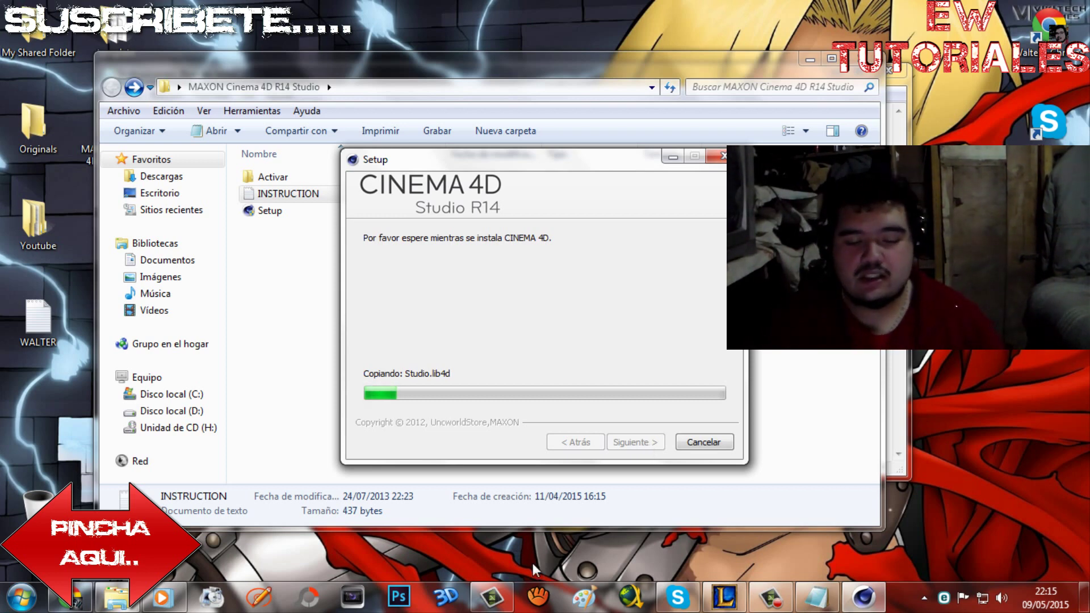
- Raise the Media Player volume, minimize it, and move the Setup dialog higher
left_click(164, 599)
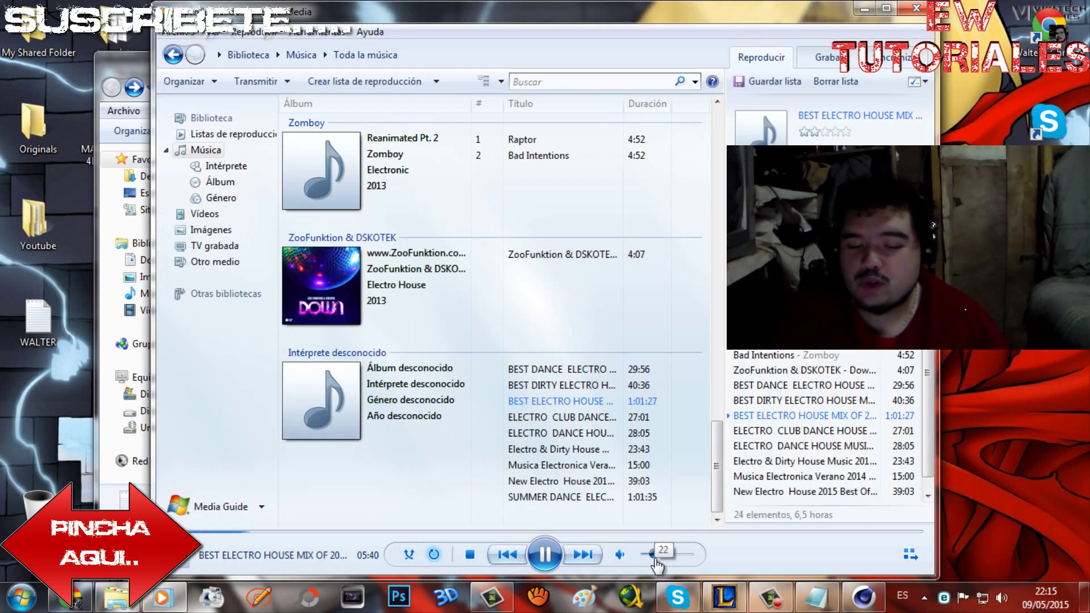
left_click_drag(654, 560, 658, 558)
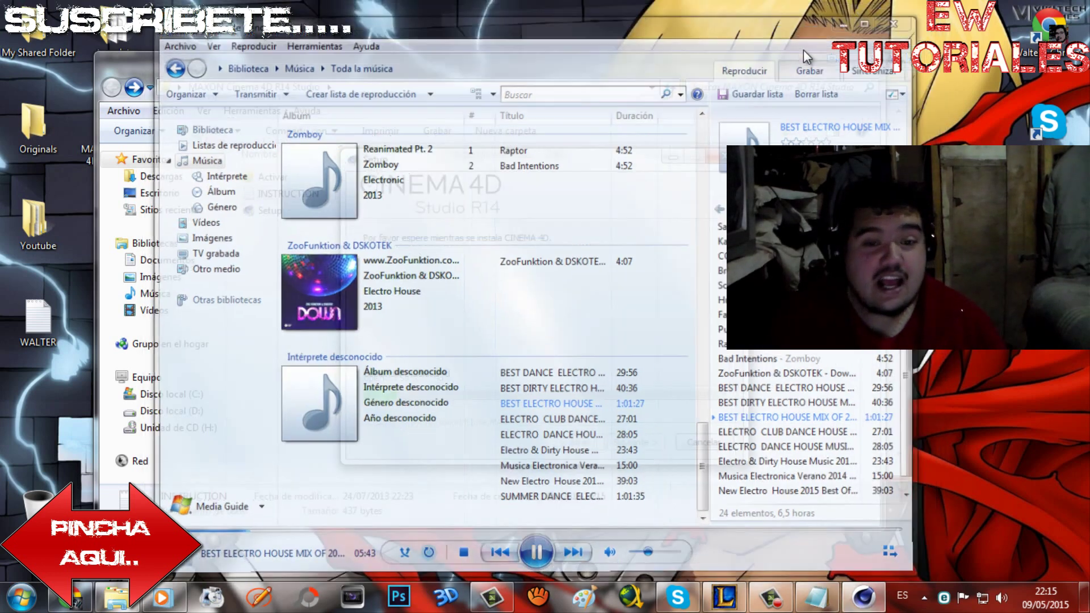
left_click(864, 9)
left_click_drag(634, 159, 635, 127)
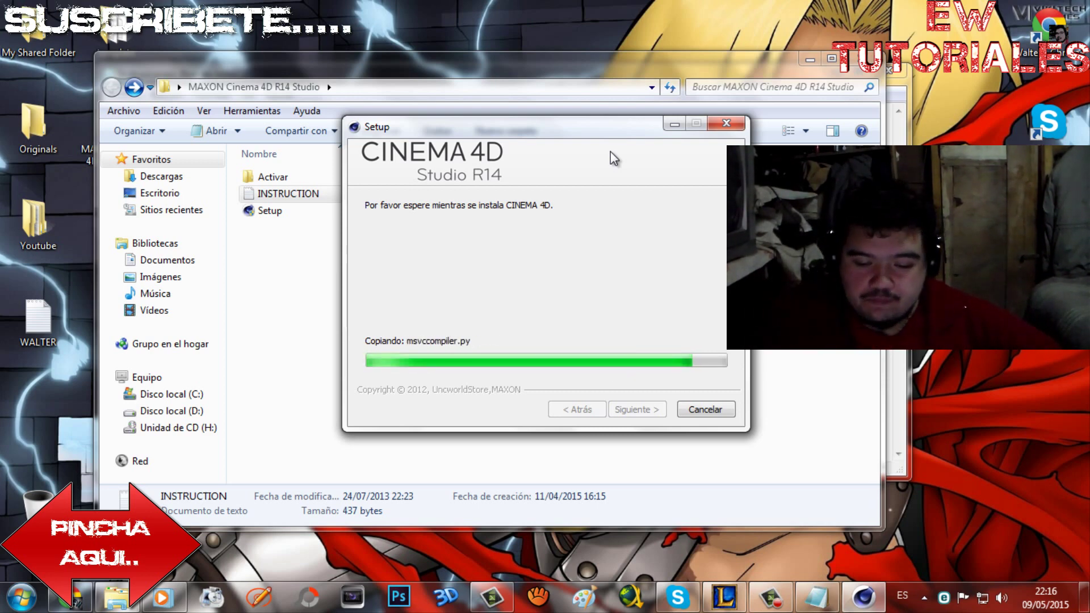
- Restore Windows Media Player, set its volume to 12, and minimize it
left_click(162, 597)
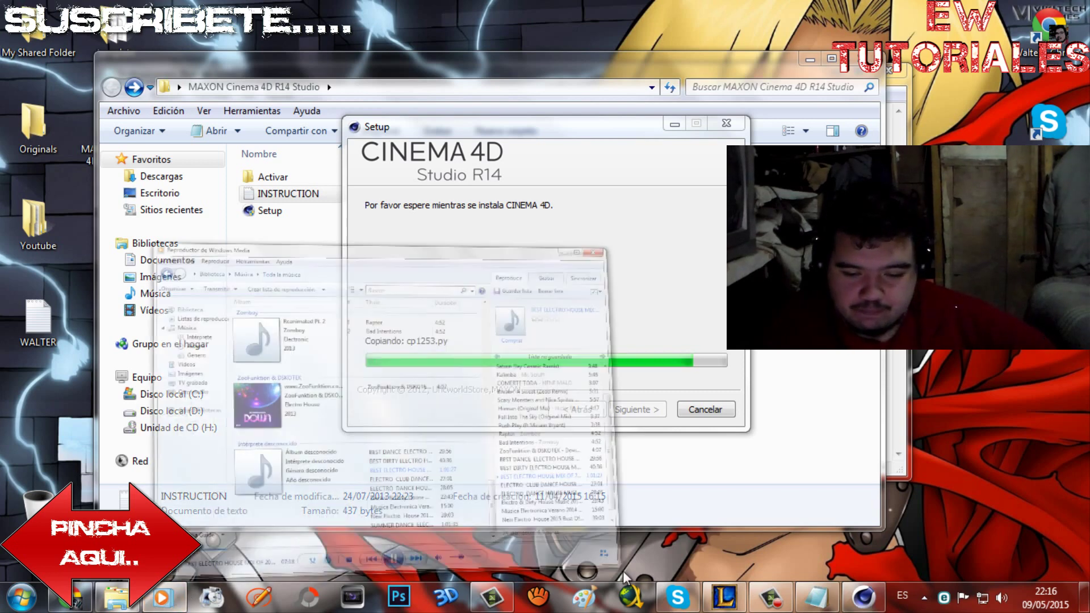
left_click_drag(664, 558, 658, 558)
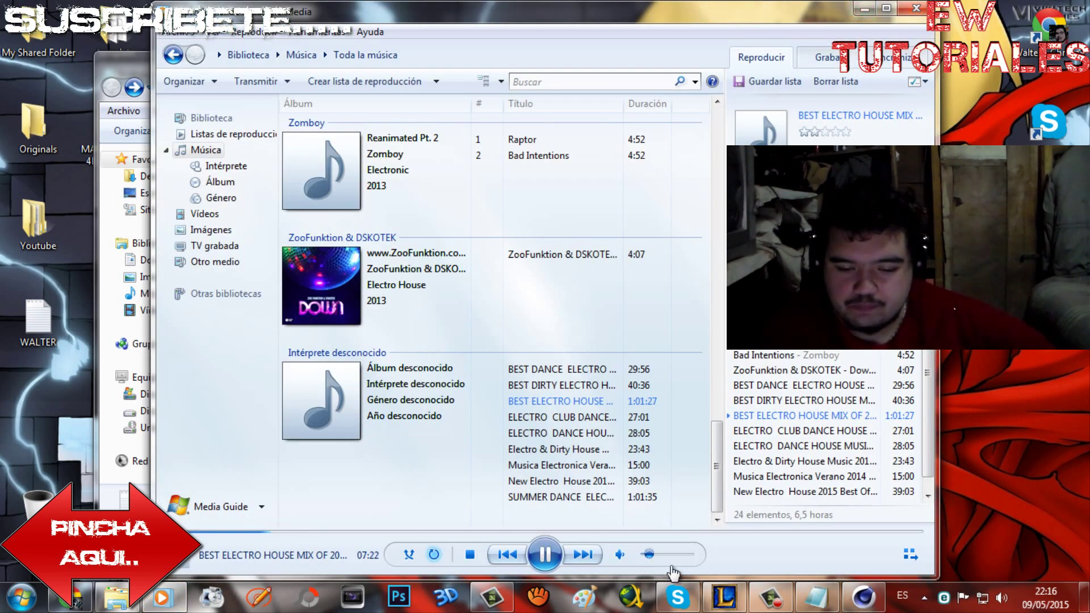
left_click(651, 557)
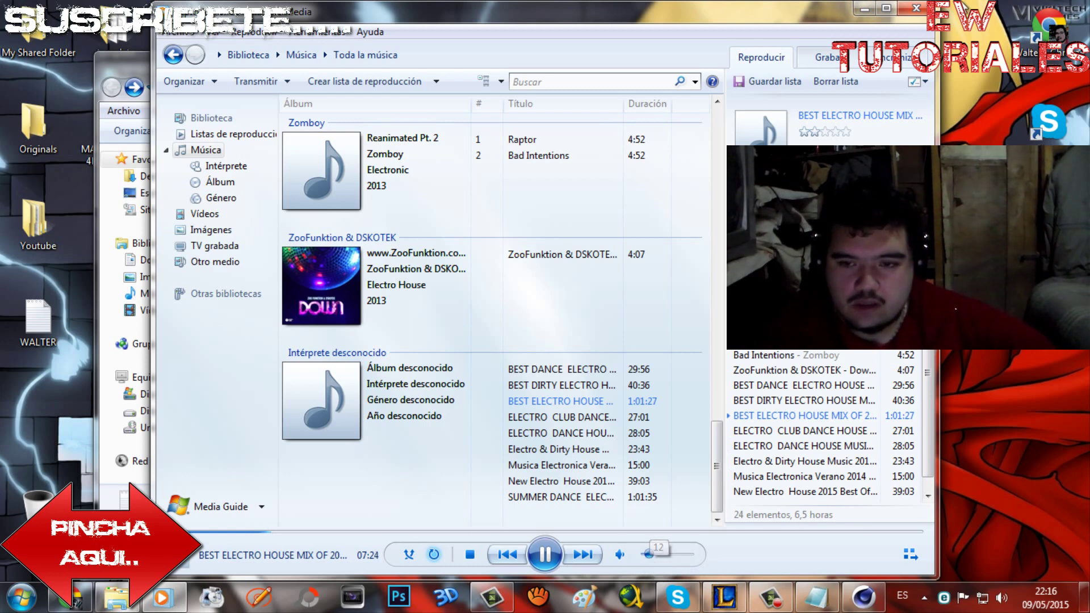
left_click(874, 13)
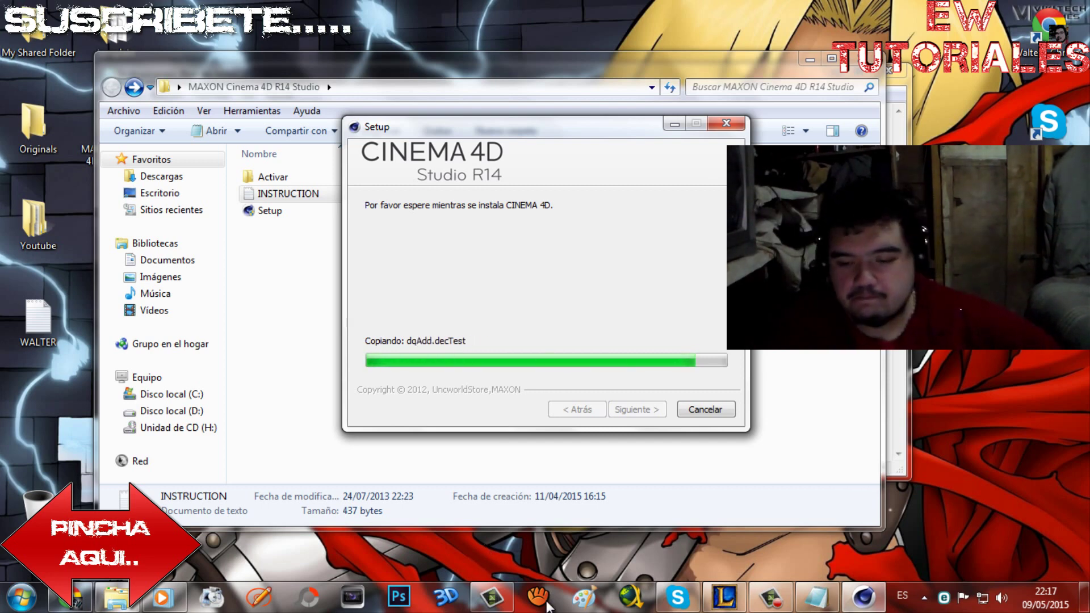
- Minimize the Documentos library window to reveal the Setup registry prompt
left_click(736, 593)
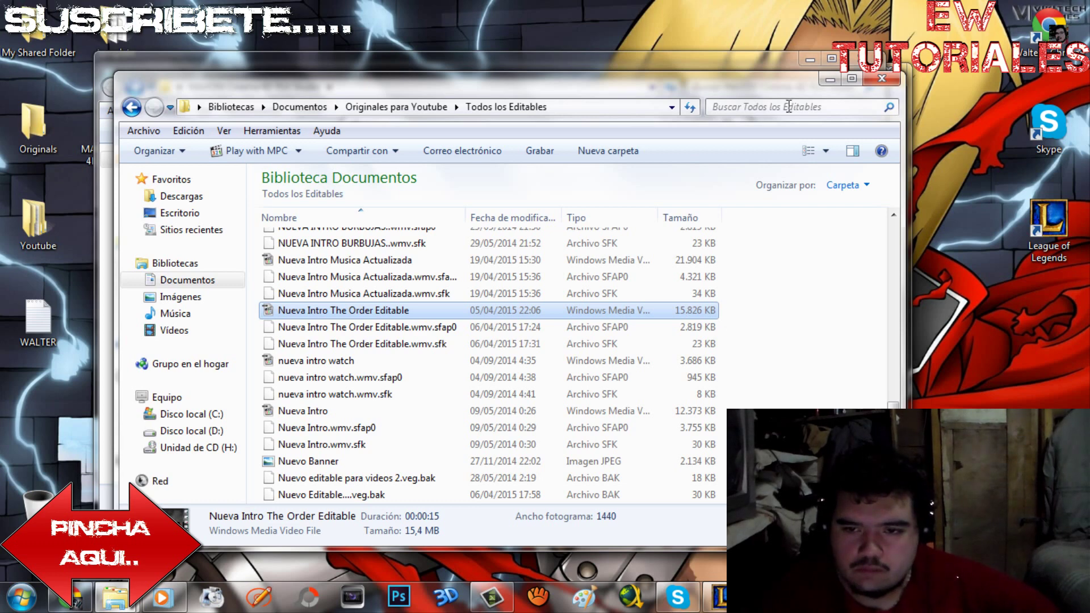
left_click(826, 82)
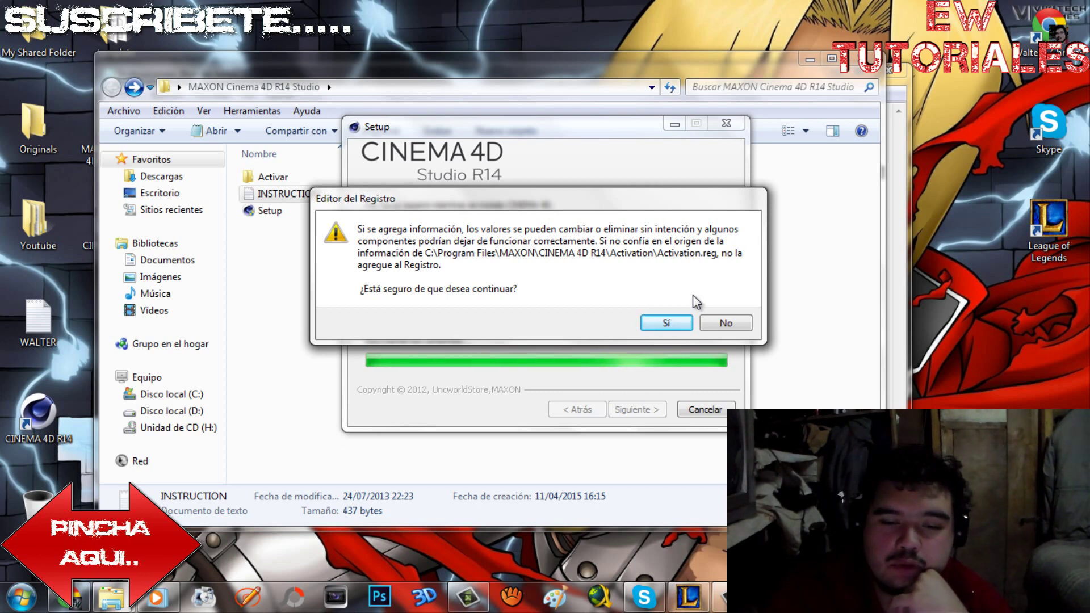
- Approve adding Activation.reg to the registry, skip the product web site, and finish setup
left_click(665, 330)
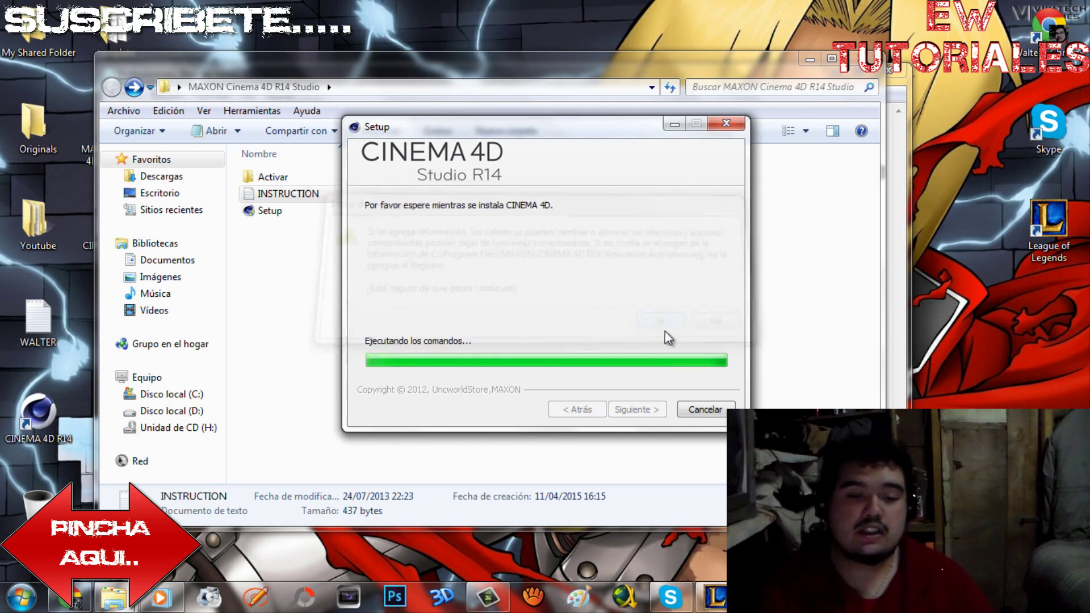
left_click(722, 299)
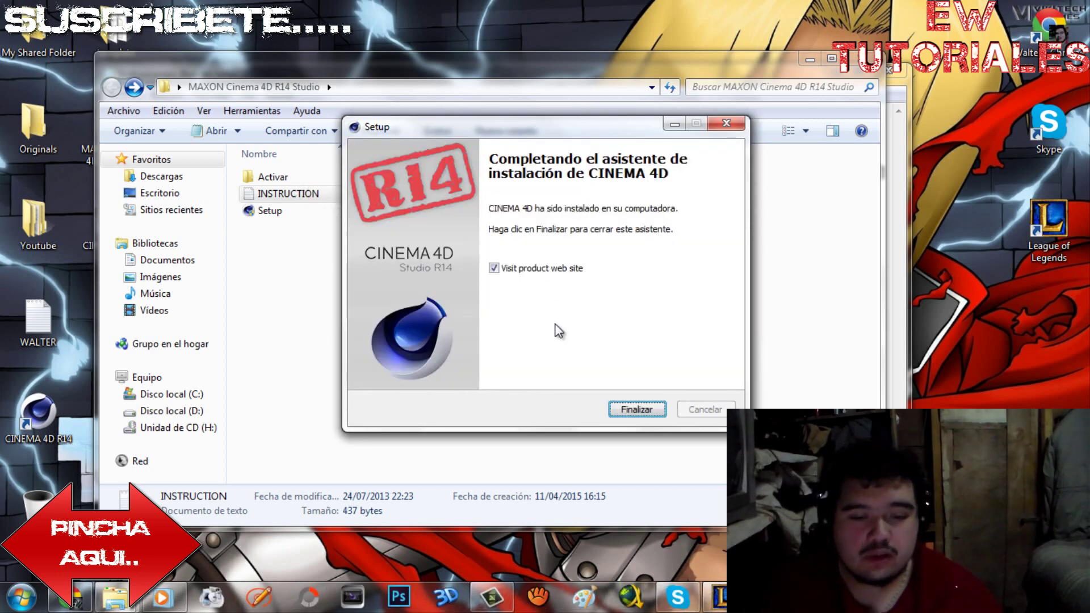
left_click(550, 275)
left_click(636, 408)
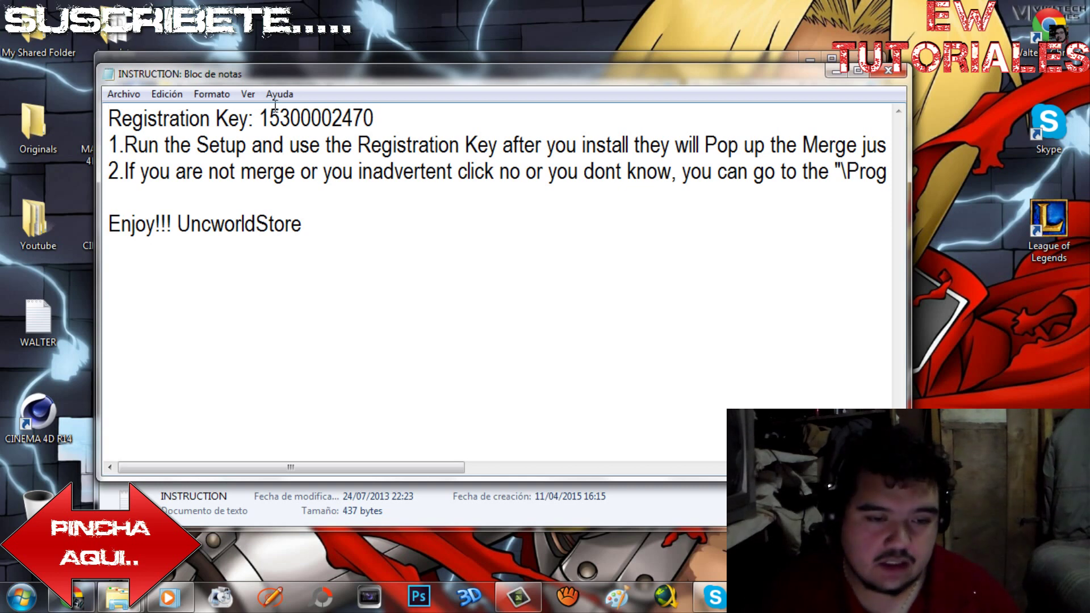
- Select the registration key in the INSTRUCTION notes, then read Instrucciones in the Activar folder
left_click_drag(273, 117, 377, 117)
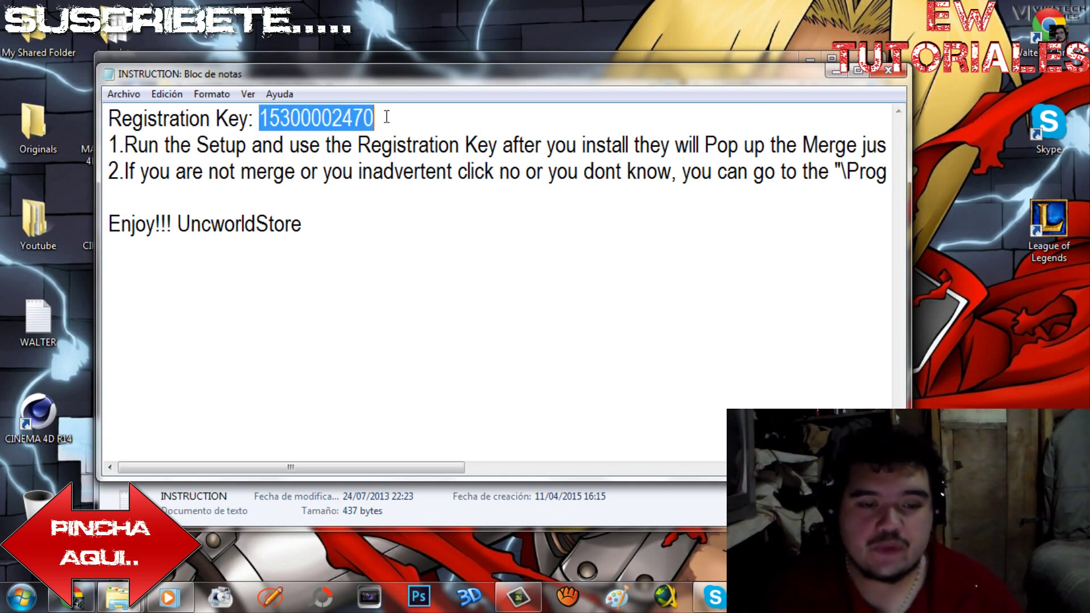
left_click(889, 70)
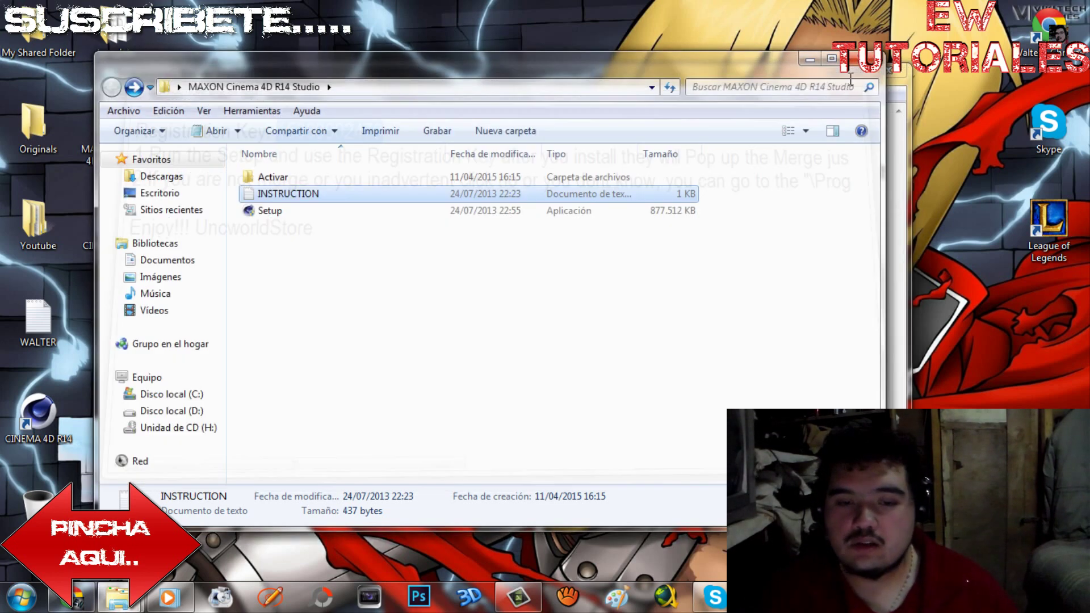
double_click(265, 179)
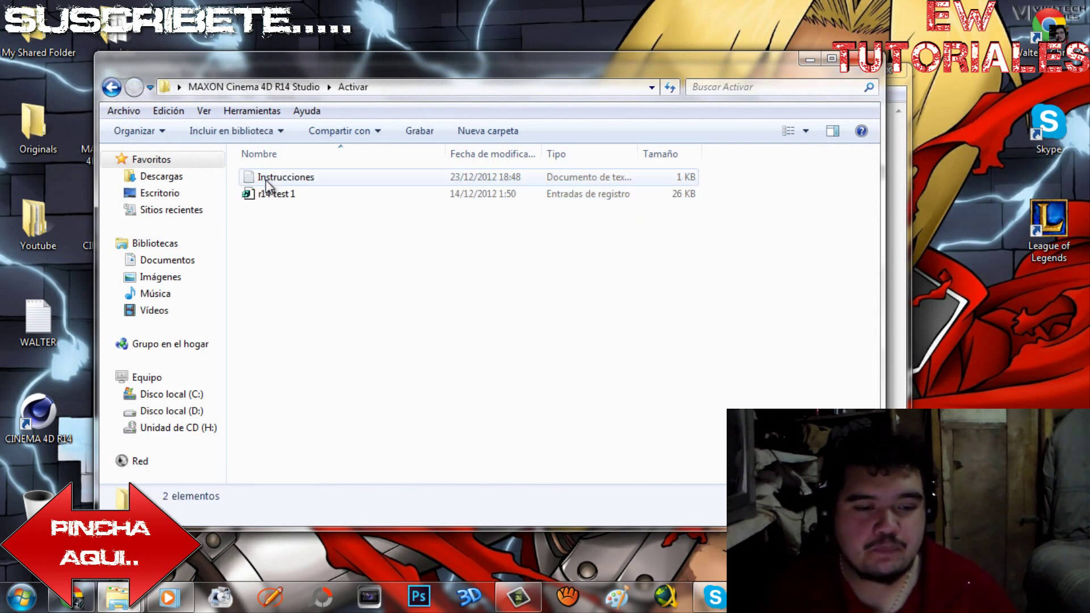
double_click(265, 180)
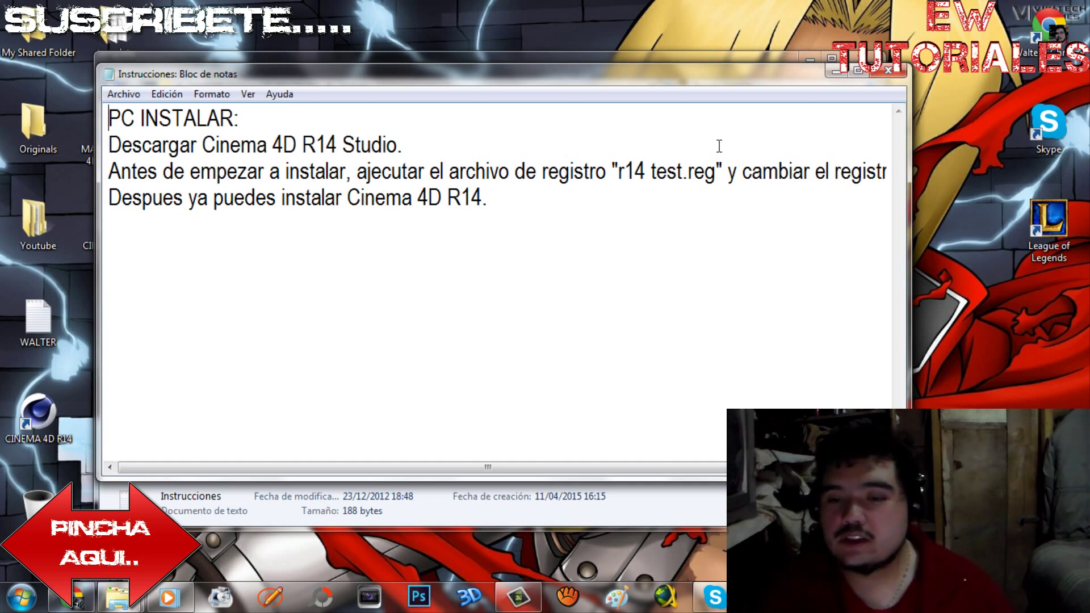
left_click(885, 73)
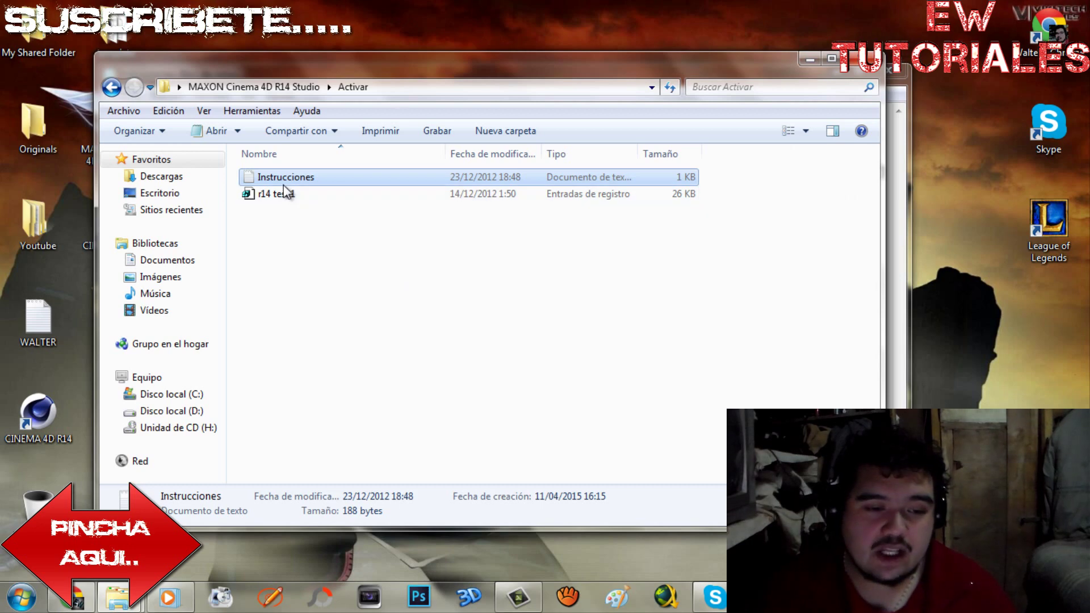
- Merge 'r14 test 1' via Combinar and confirm the Registry Editor warning
left_click(285, 196)
right_click(285, 199)
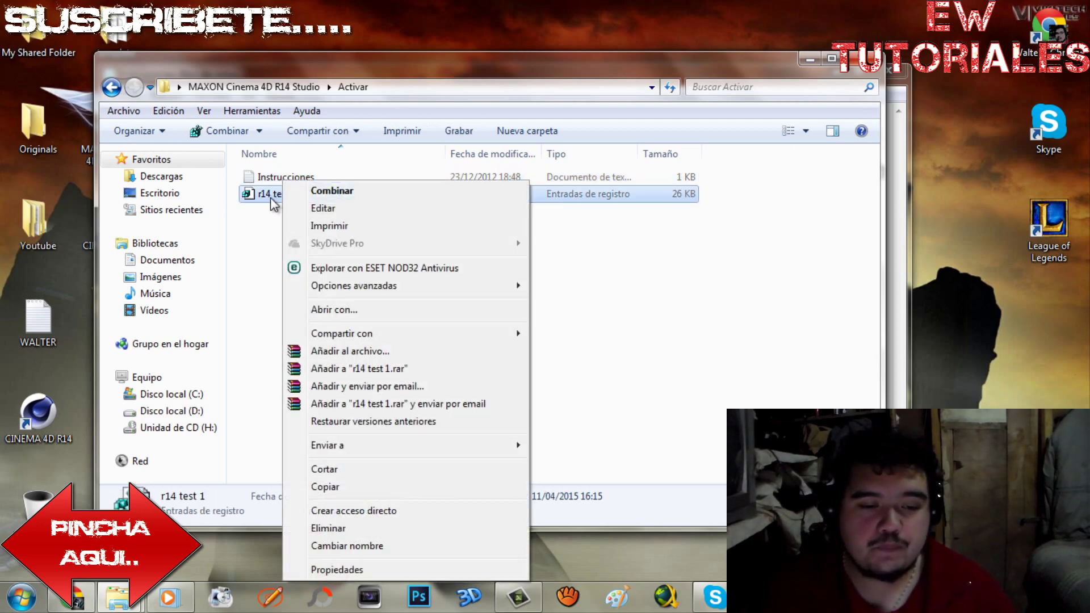
right_click(267, 196)
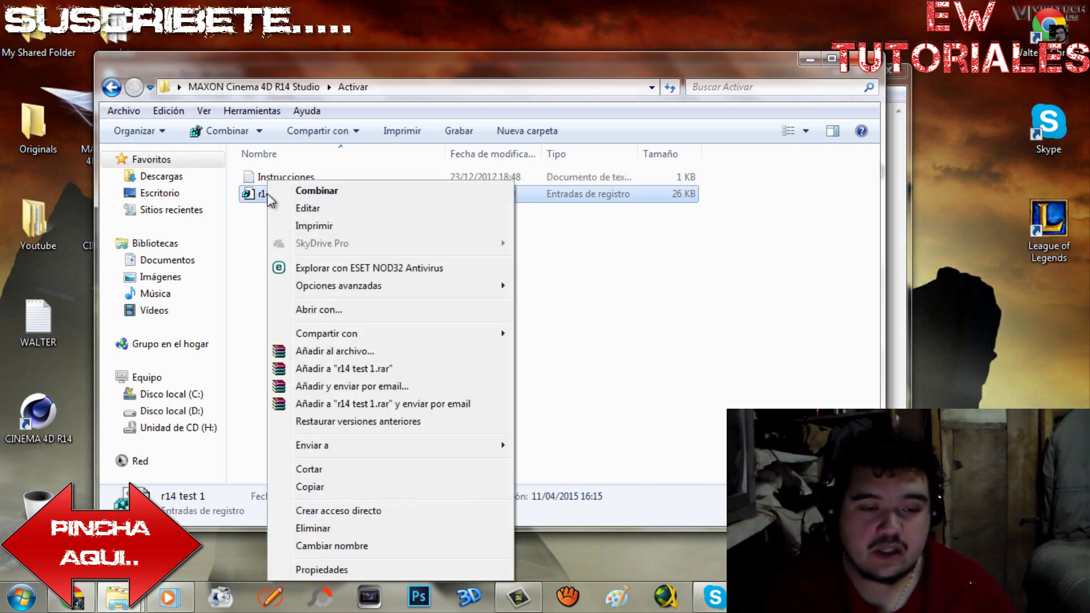
left_click(316, 192)
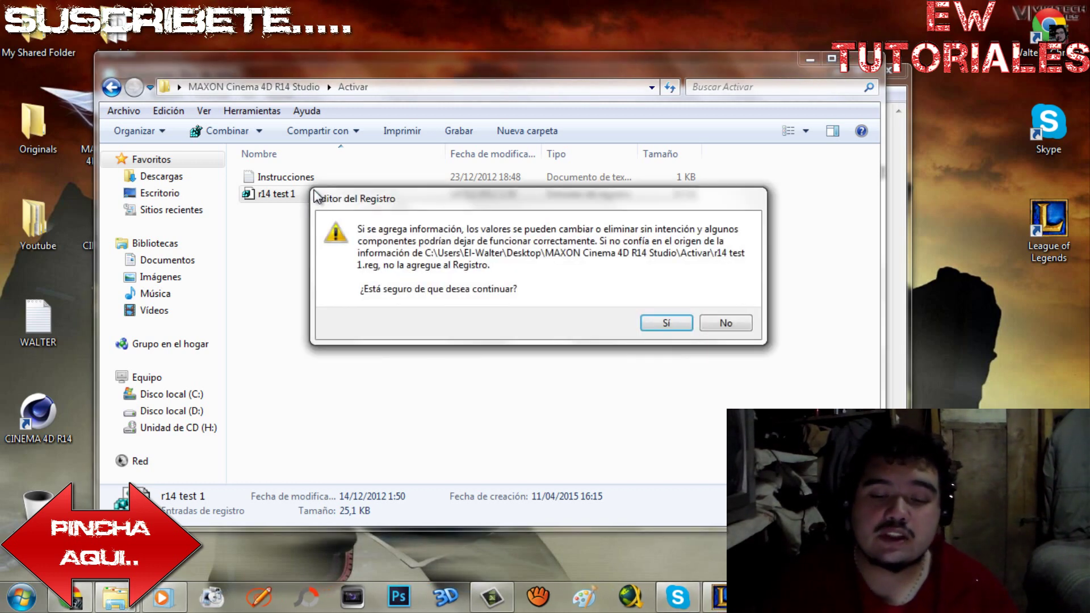
left_click(663, 323)
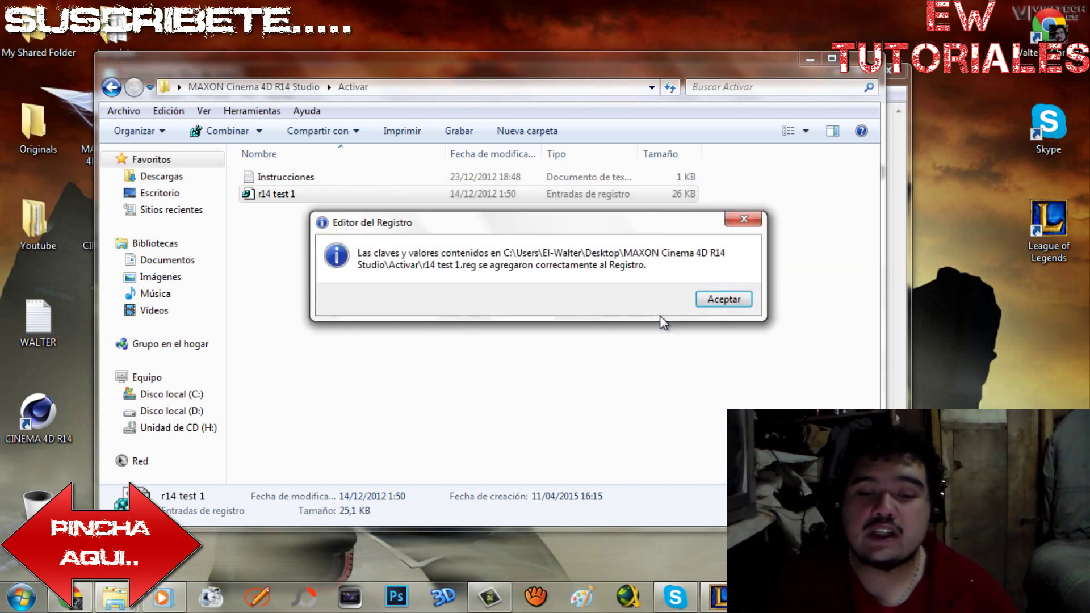
- Dismiss the registry success message and close the installer folder and Instrucciones notes
left_click(724, 299)
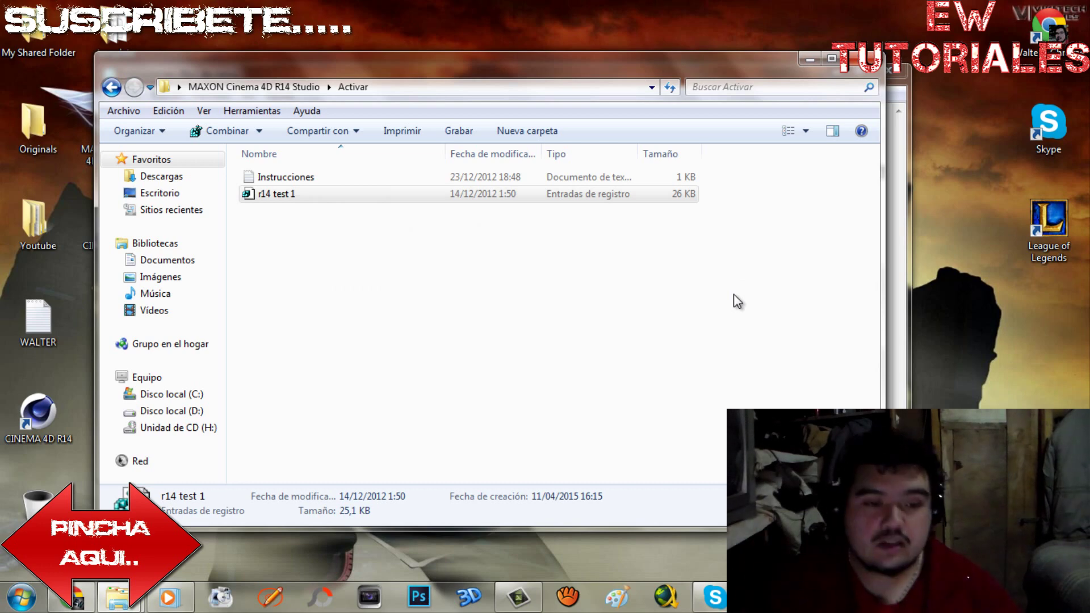
left_click(112, 88)
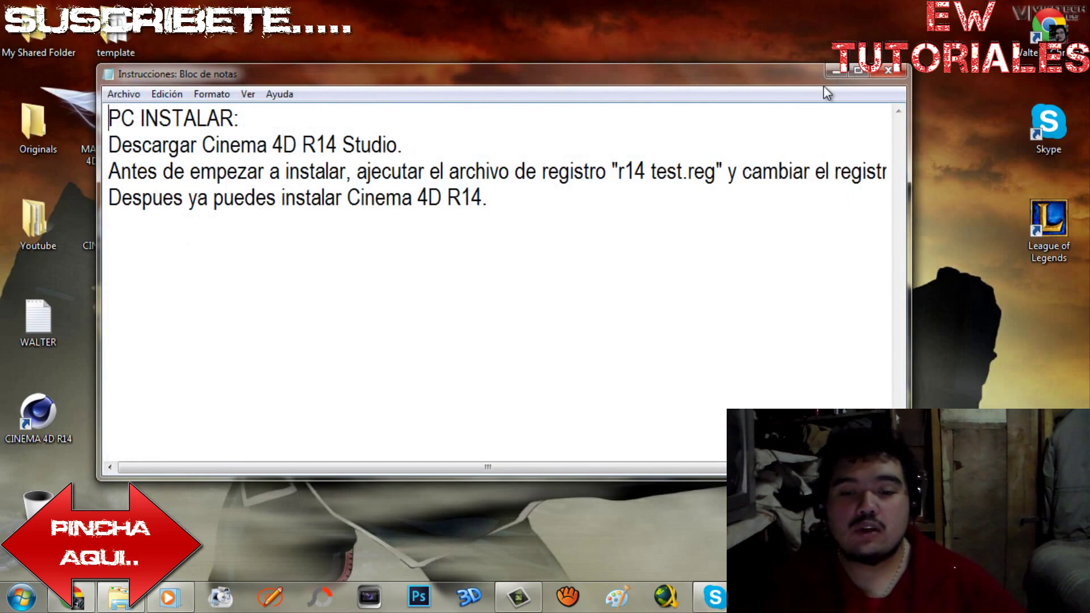
left_click(901, 73)
- Refresh the desktop, switch to the next wallpaper, and select the Cinema 4D shortcut
right_click(716, 124)
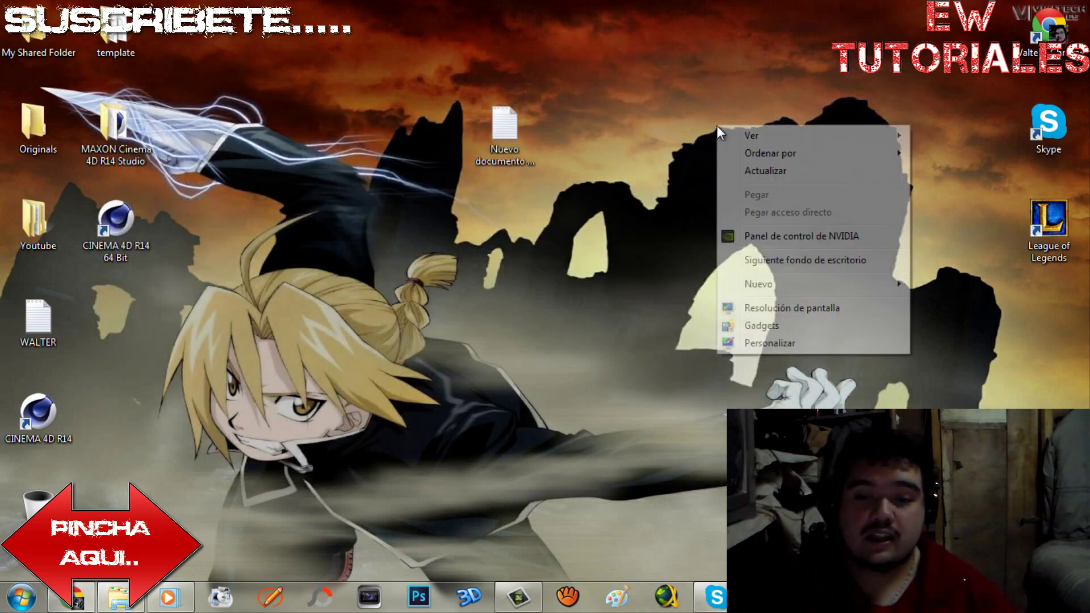
left_click(760, 176)
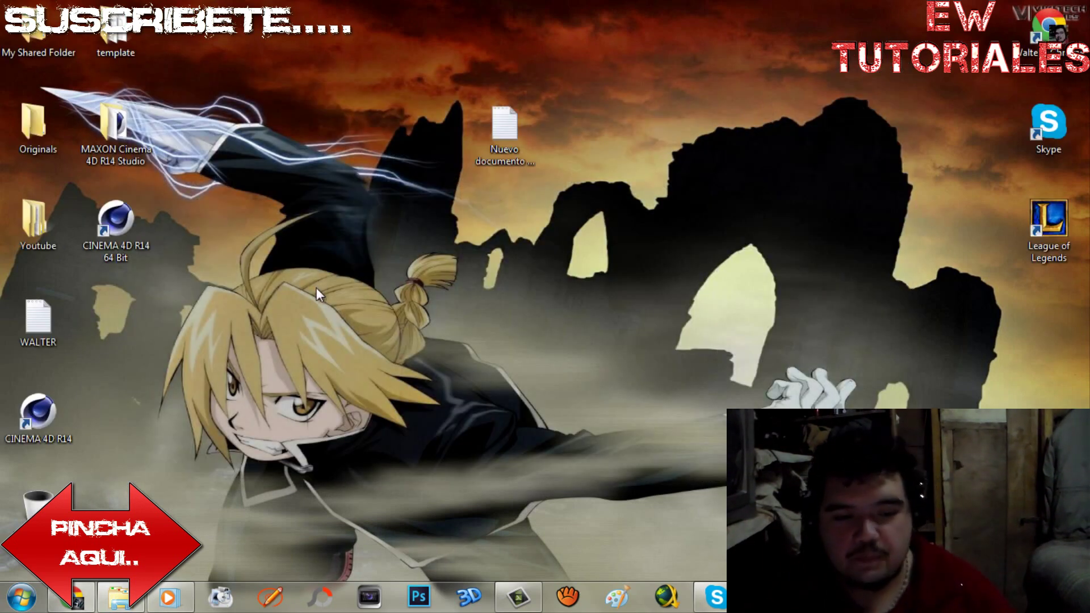
right_click(383, 293)
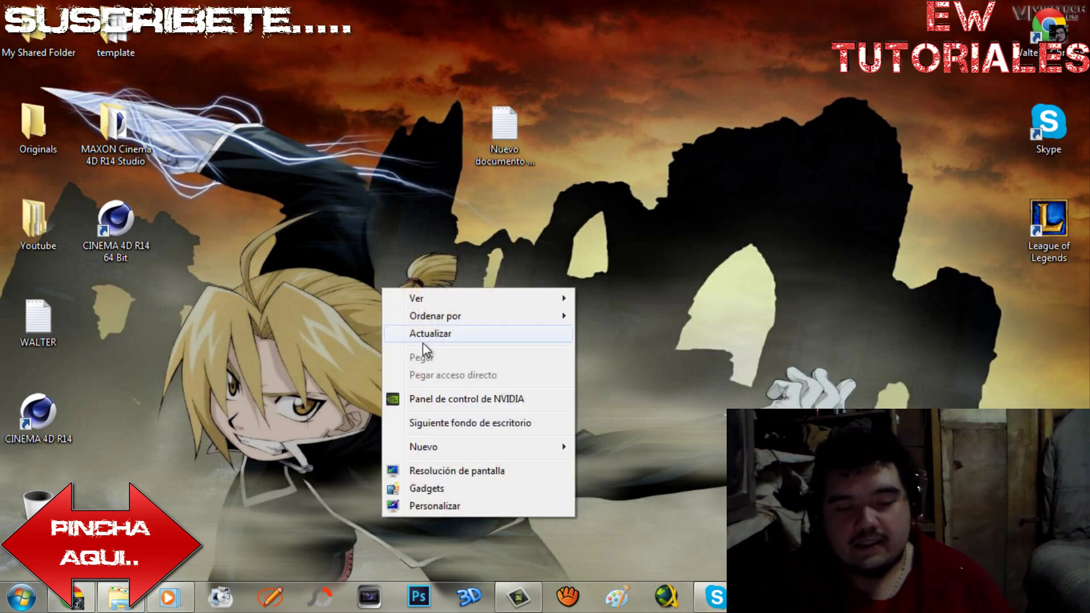
left_click(482, 423)
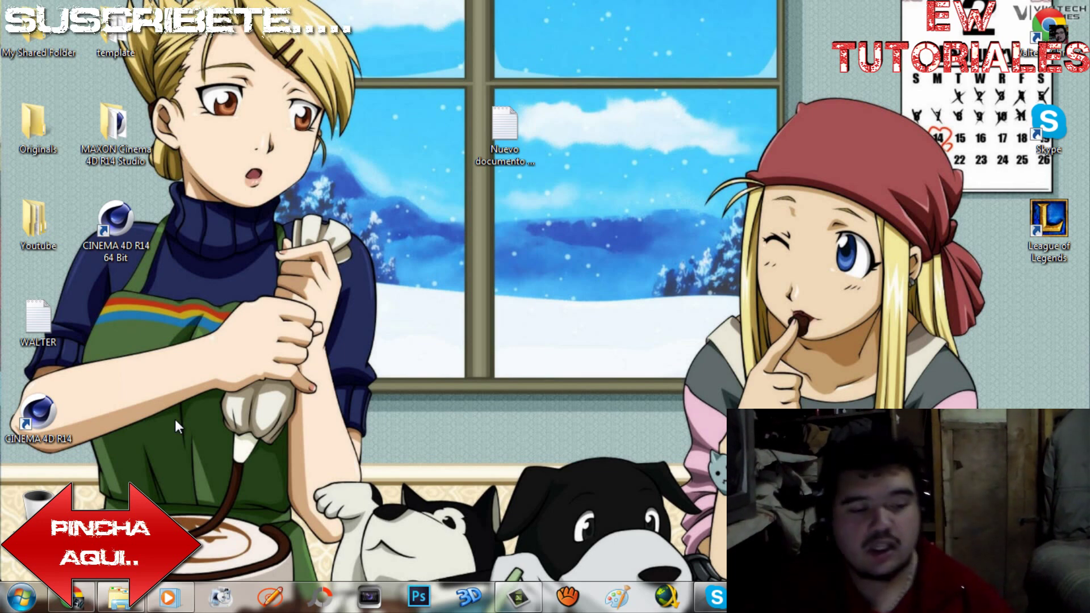
left_click(38, 417)
- Launch CINEMA 4D R14 64 Bit from the desktop and run Ayuda > Comprobar Actualizaciones
double_click(139, 243)
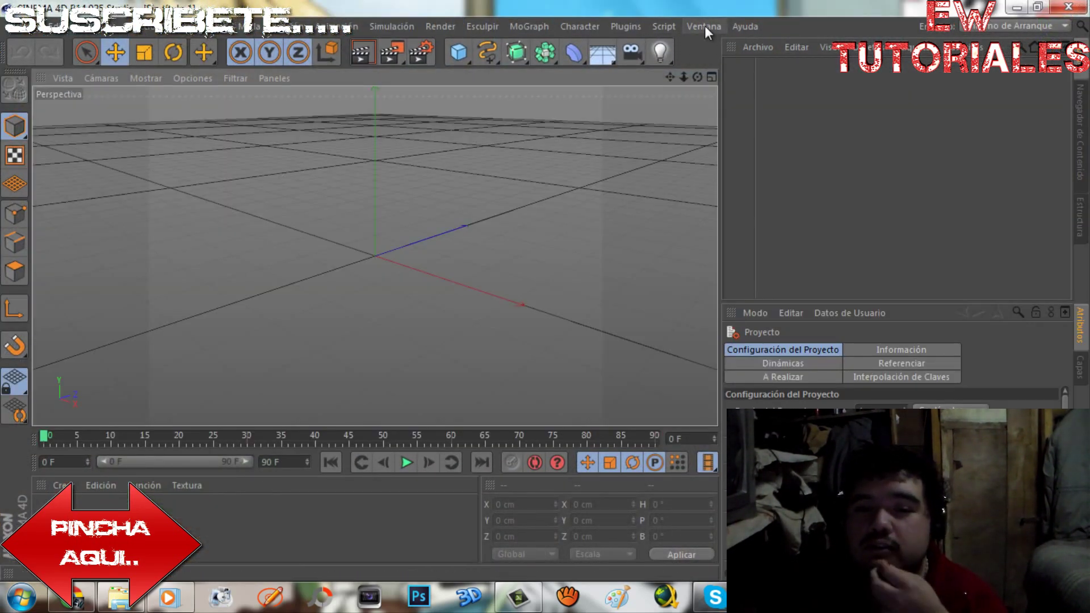
left_click(741, 28)
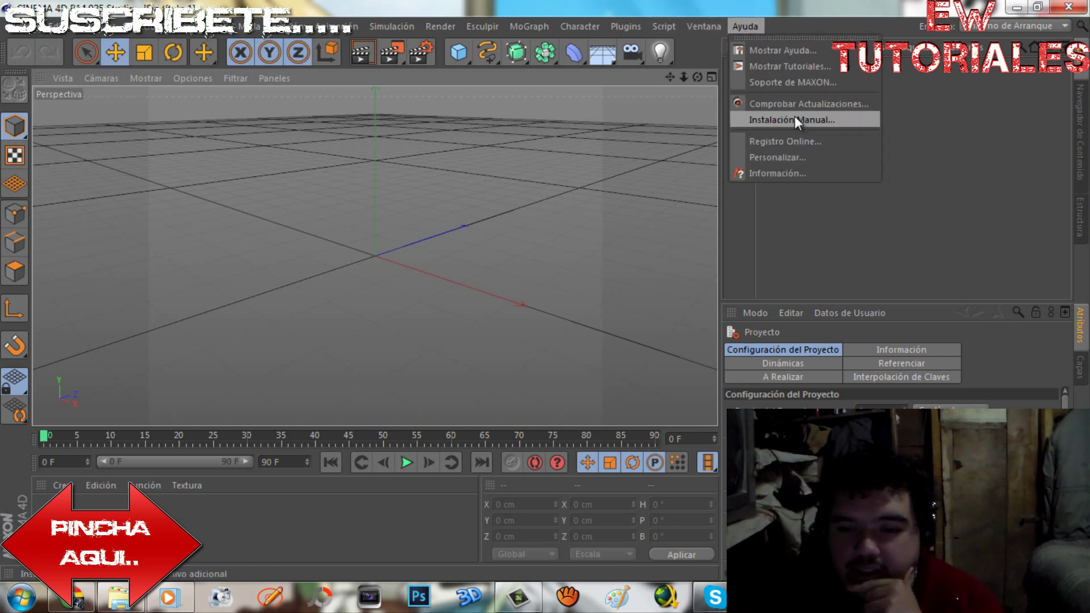
left_click(802, 103)
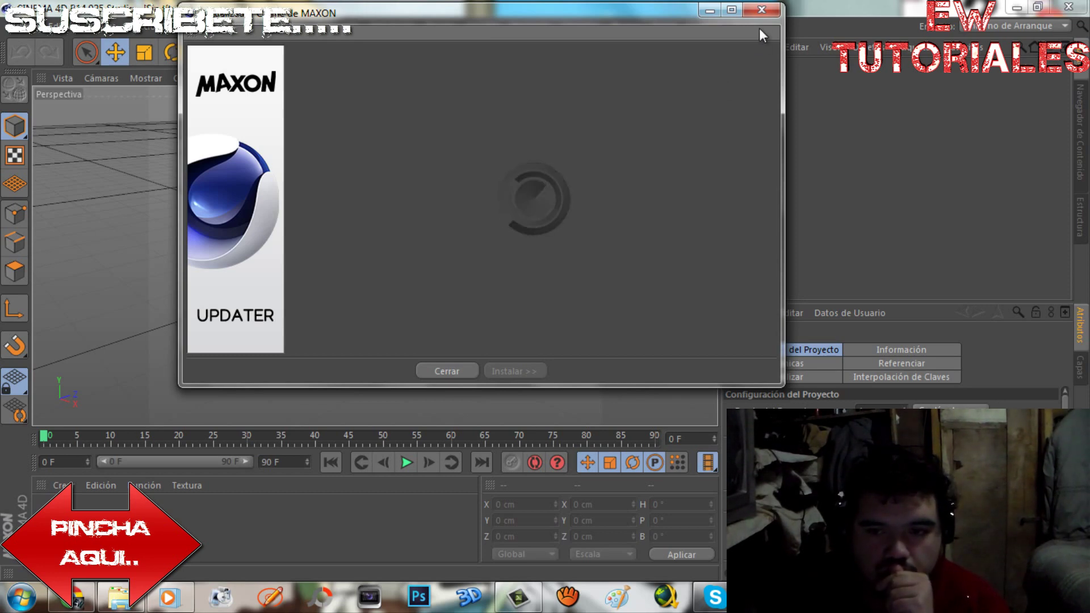
- Close the updater, view and dismiss the registration details, then reopen and close the MAXON updater
left_click(762, 10)
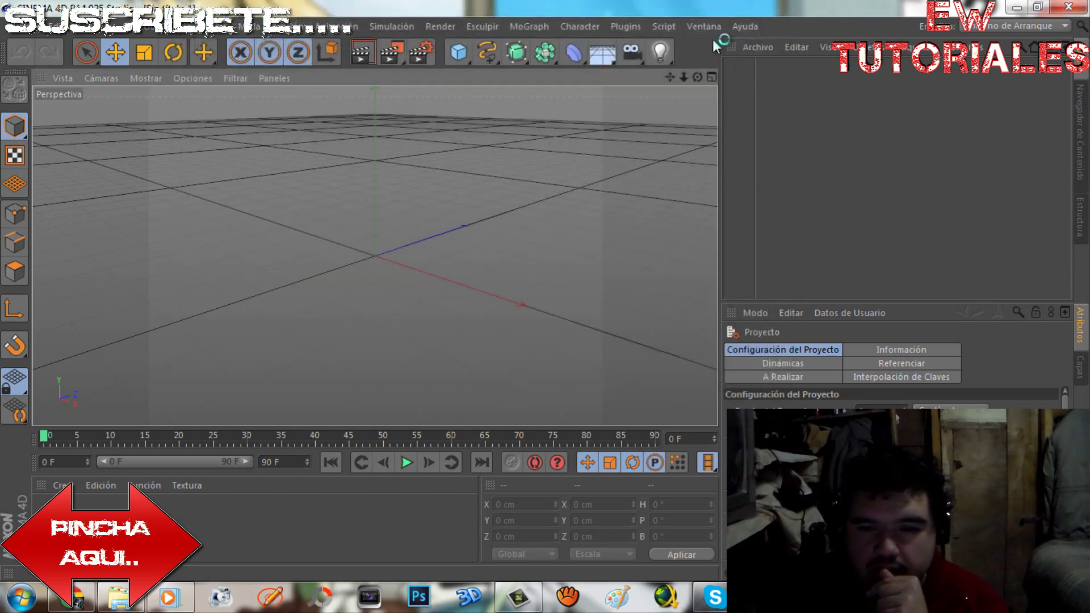
left_click(748, 25)
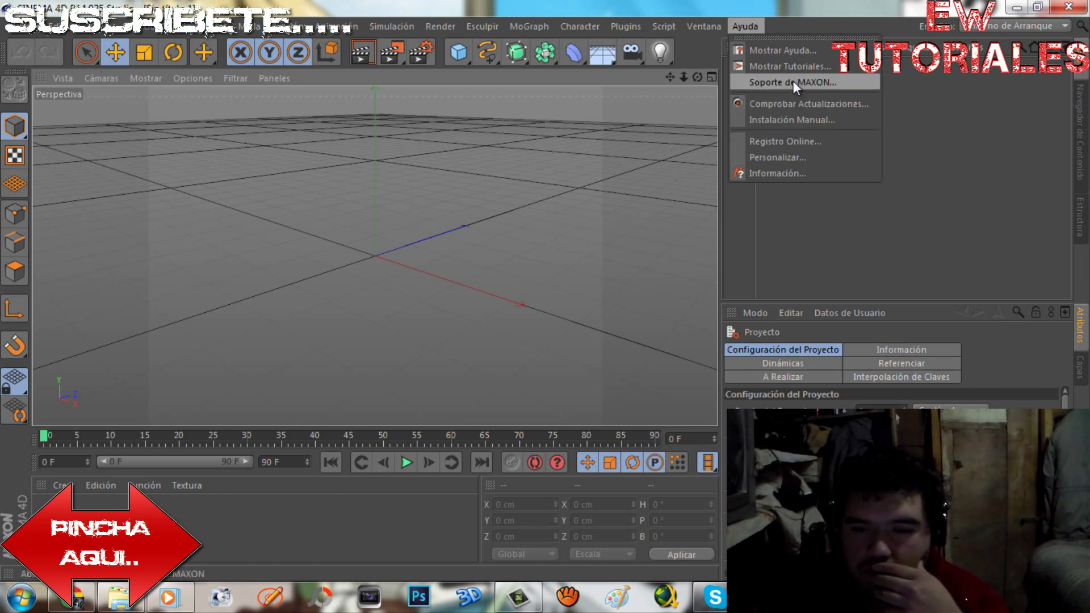
left_click(783, 157)
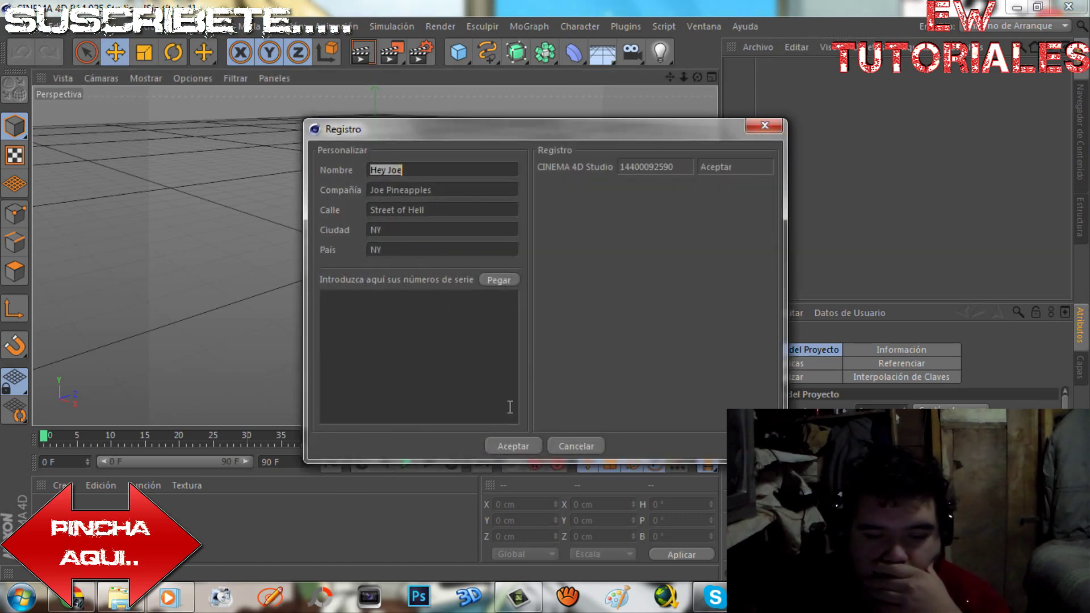
left_click(571, 445)
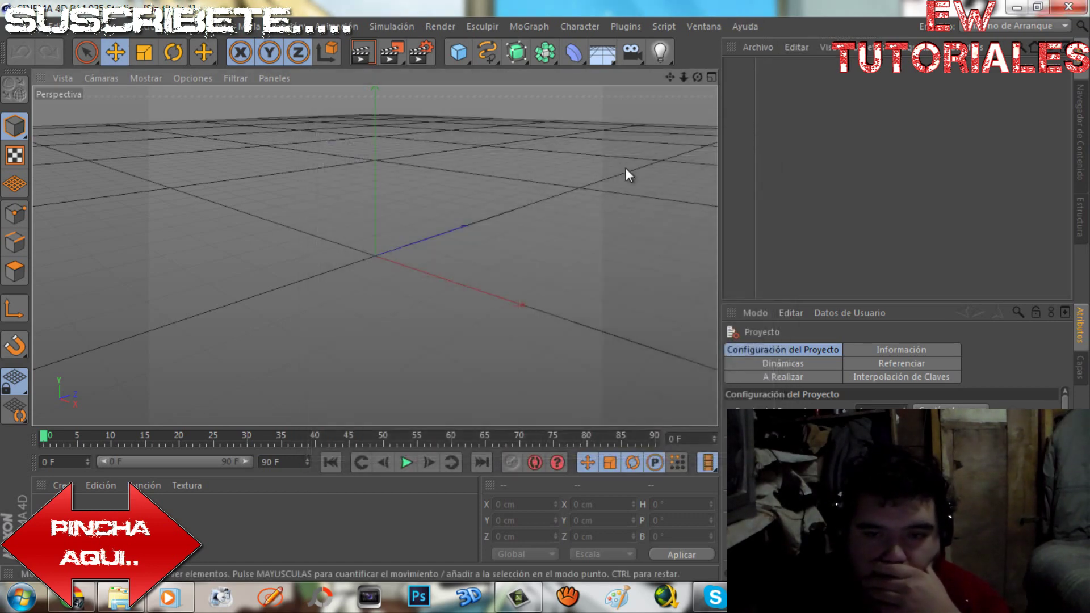
left_click(737, 25)
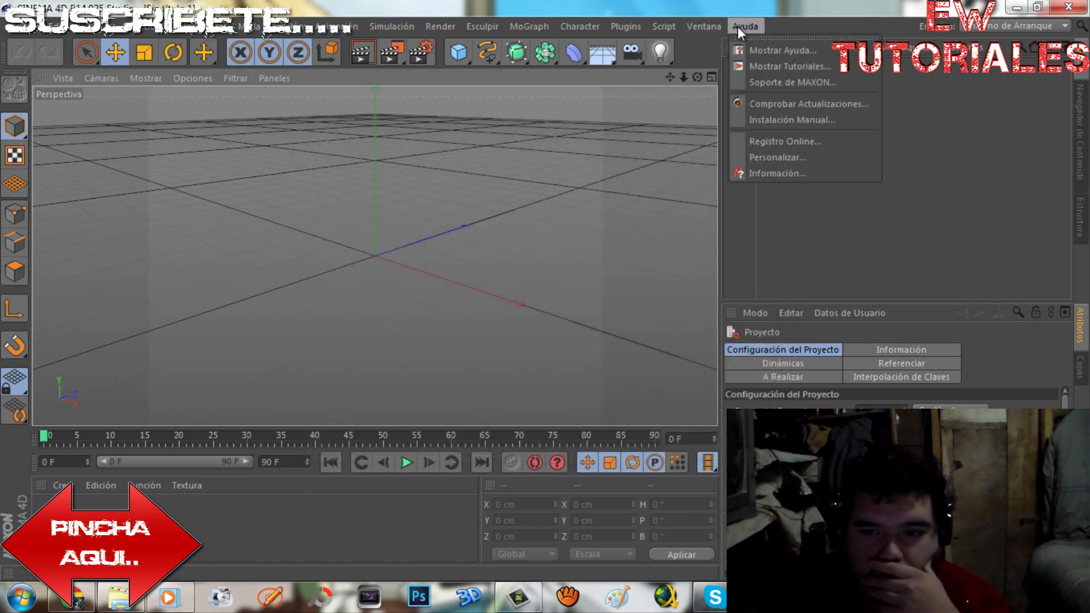
left_click(775, 103)
left_click(762, 43)
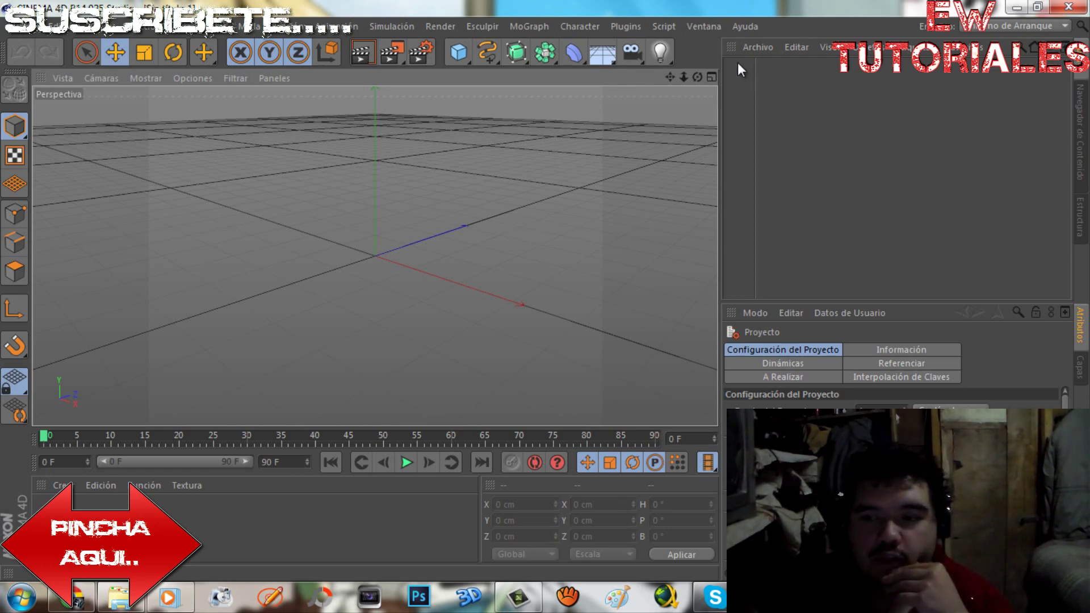
- Minimize Cinema 4D, refresh the desktop, and relaunch Cinema 4D R14 from its shortcut
left_click(1016, 7)
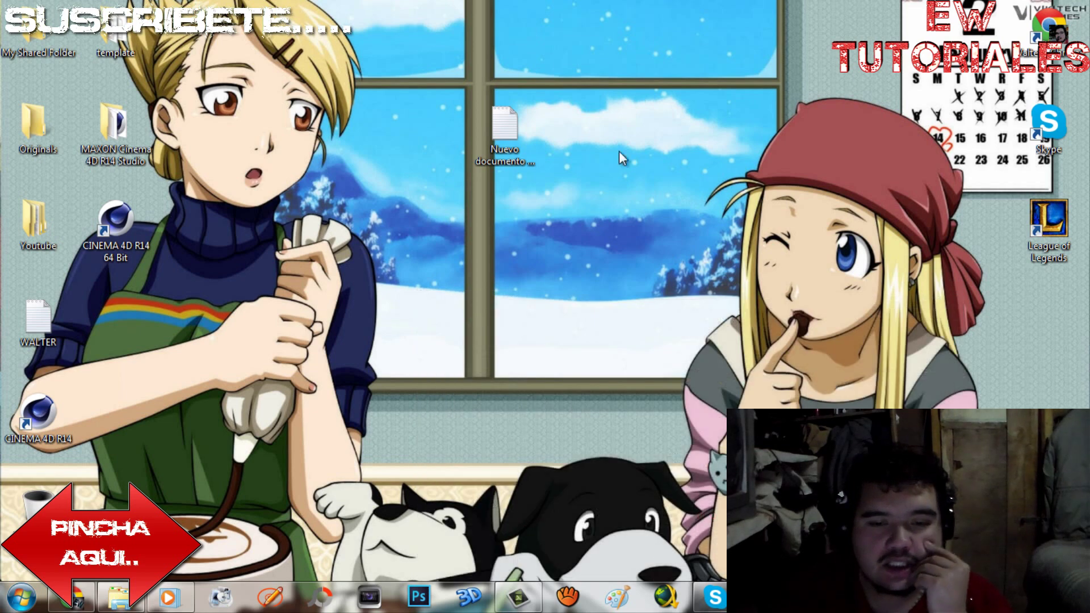
right_click(620, 155)
right_click(657, 200)
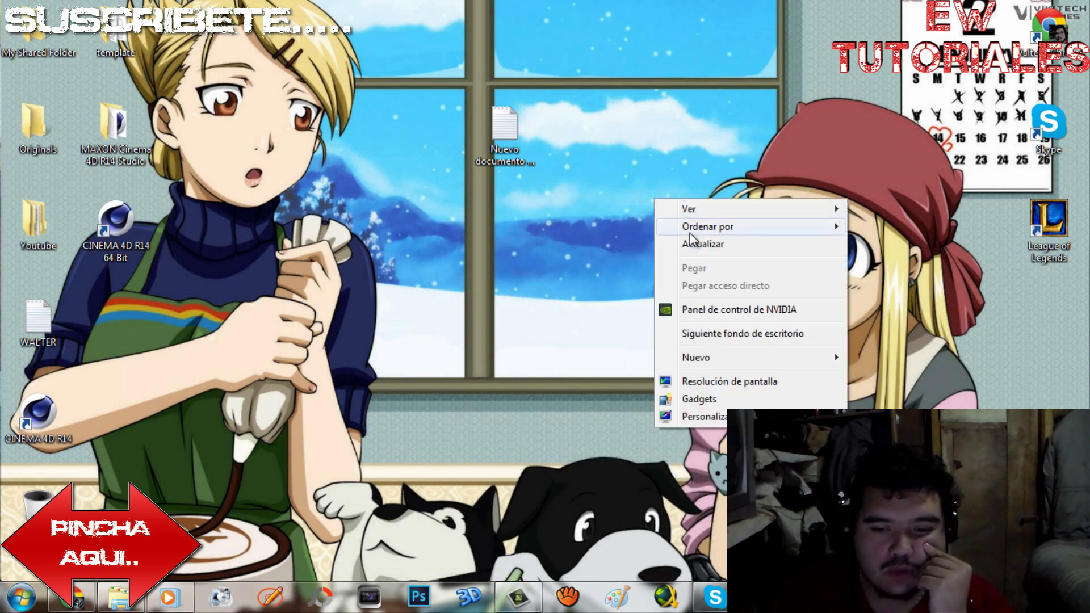
left_click(690, 244)
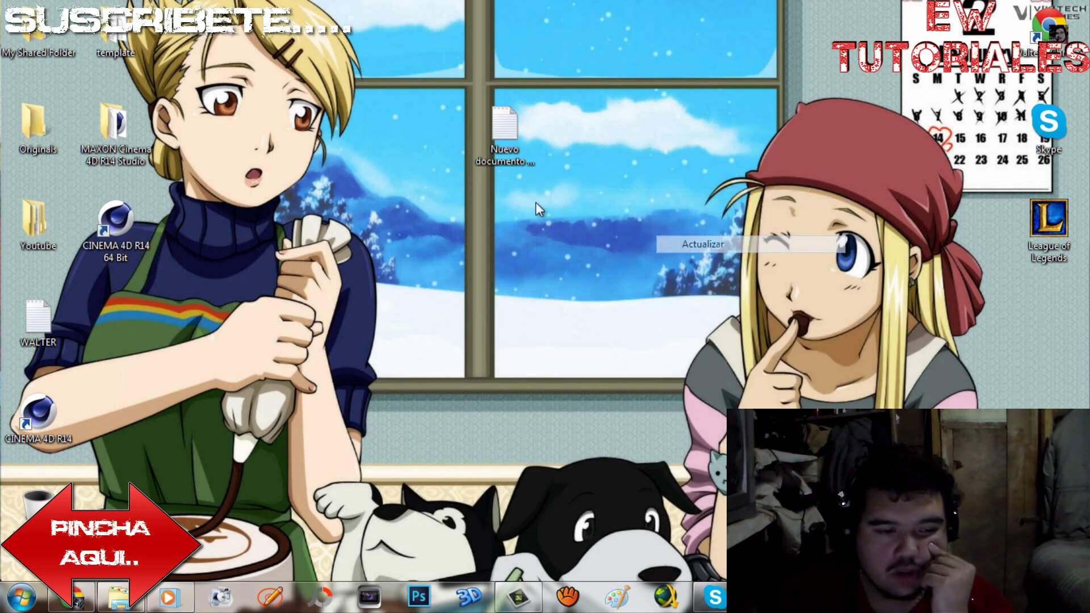
double_click(42, 427)
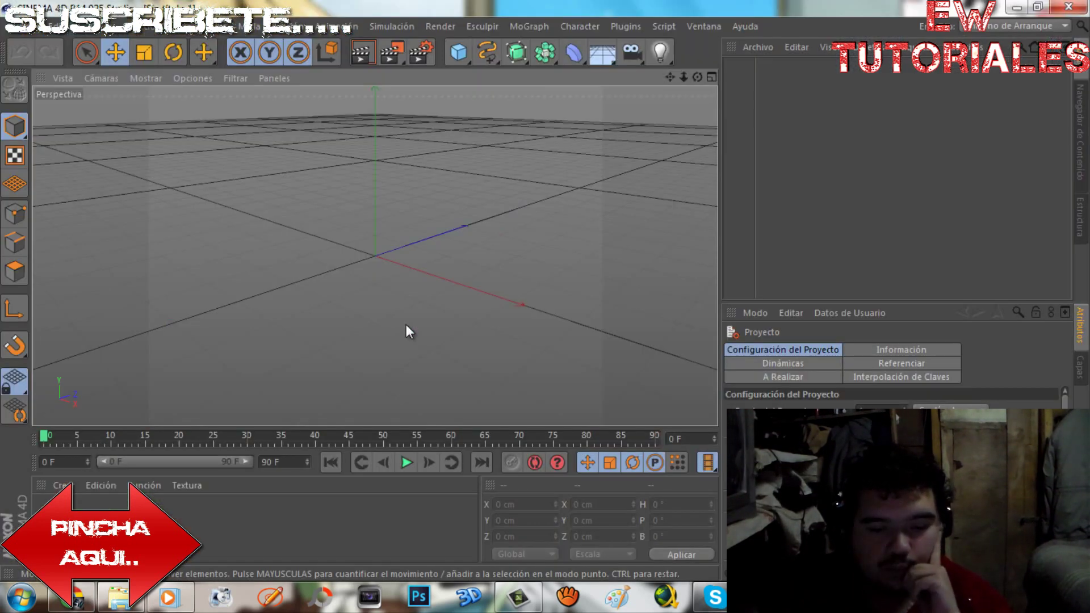
- Check for updates and browse the documentation and history tabs before returning to R14.041
left_click(752, 30)
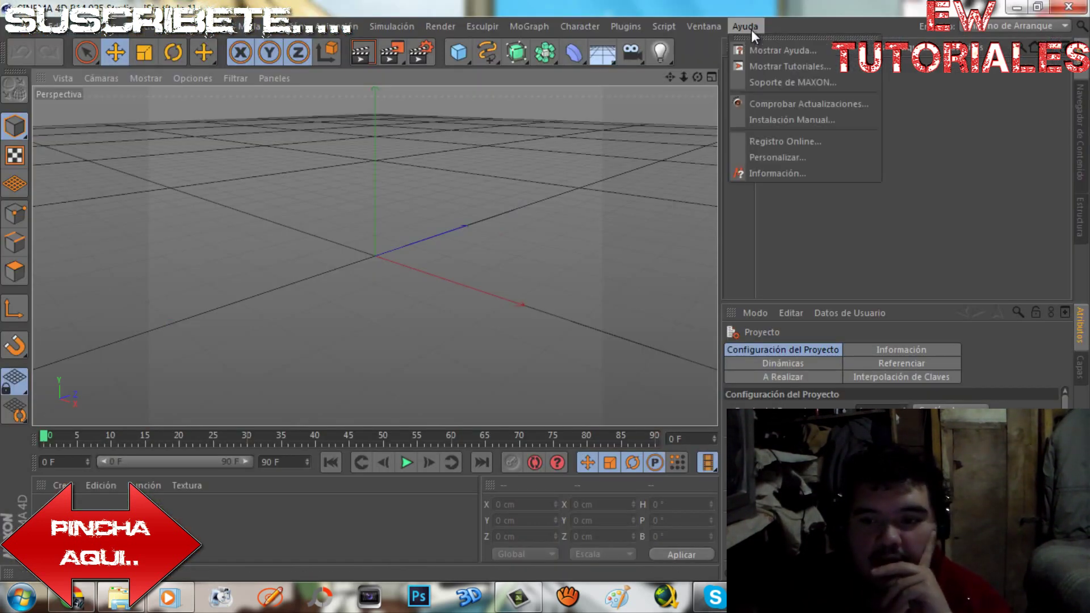
left_click(752, 29)
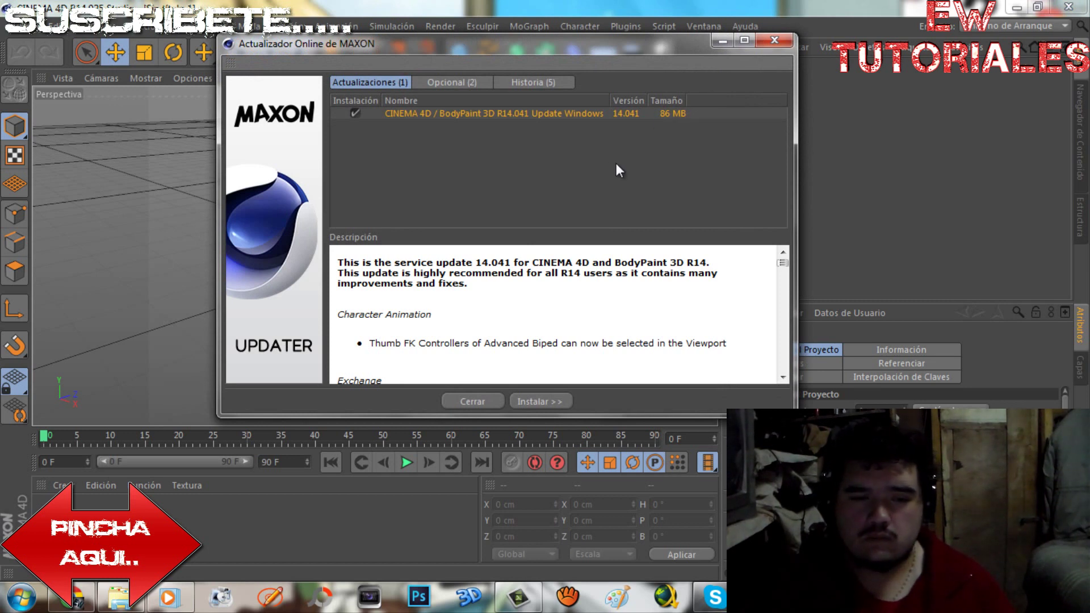
left_click(469, 83)
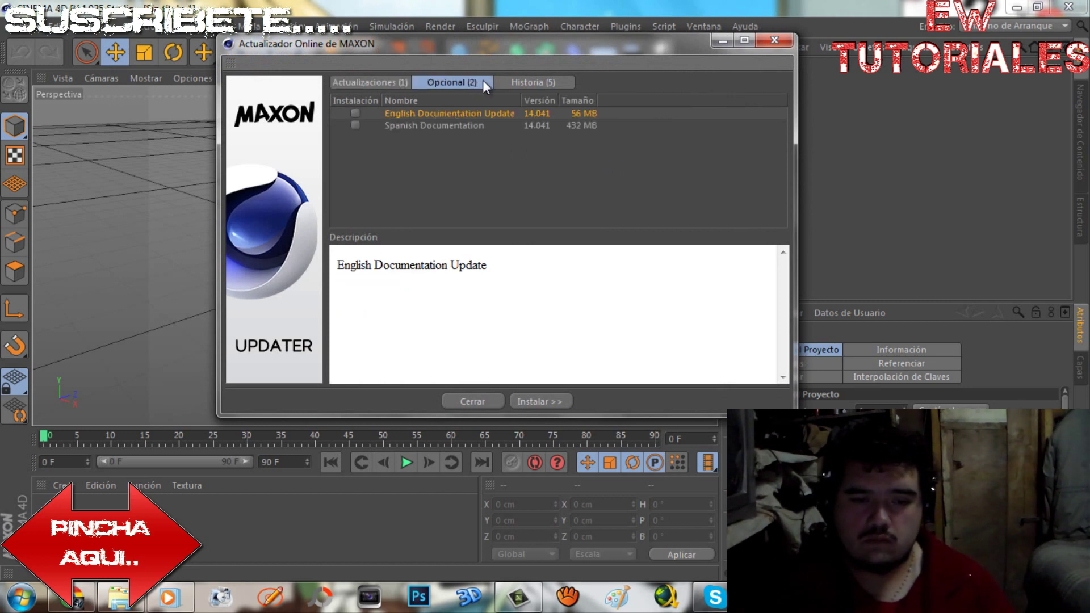
left_click(513, 83)
left_click(392, 82)
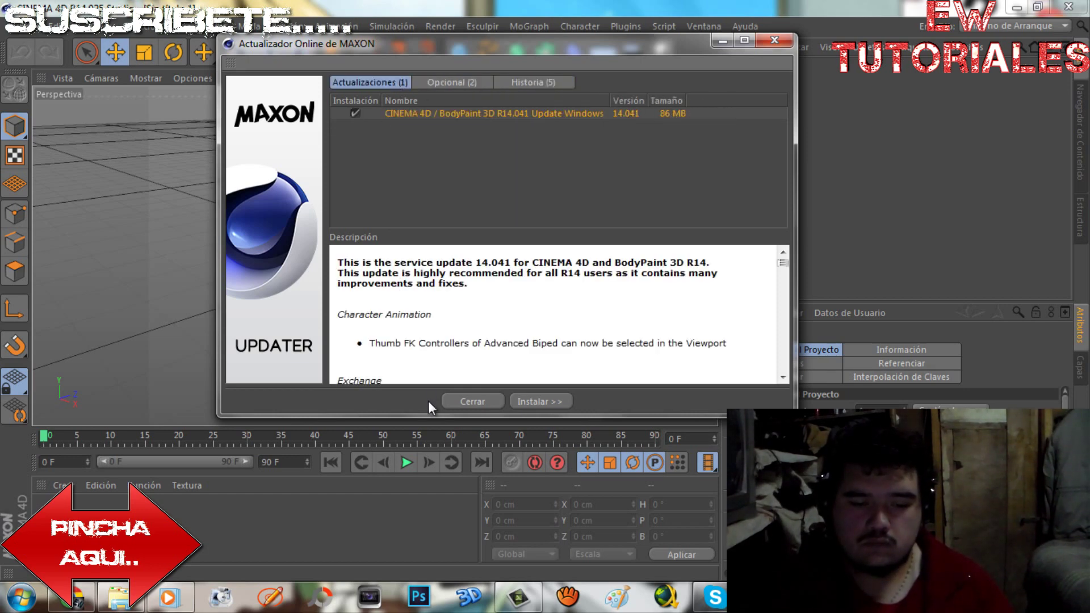
- Install the R14.041 update after accepting the licence, then minimize the updater
left_click(540, 401)
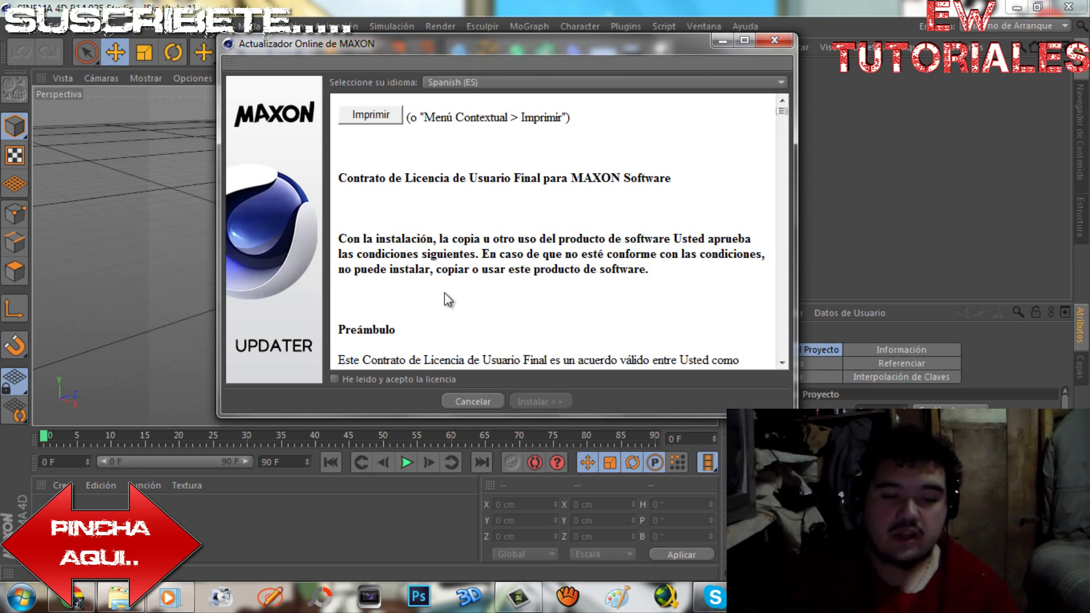
left_click(363, 380)
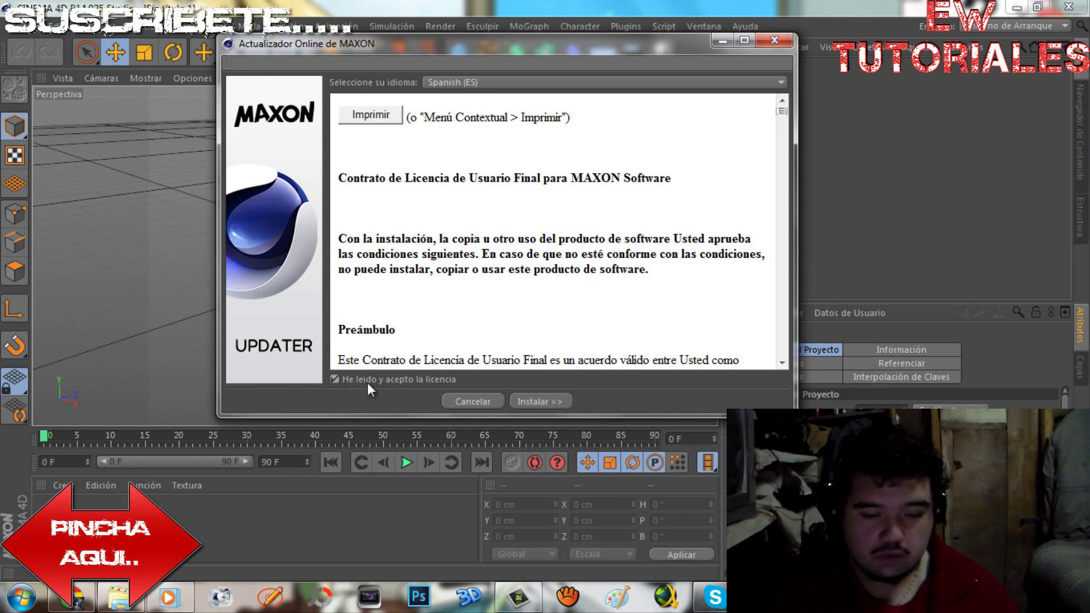
left_click(541, 402)
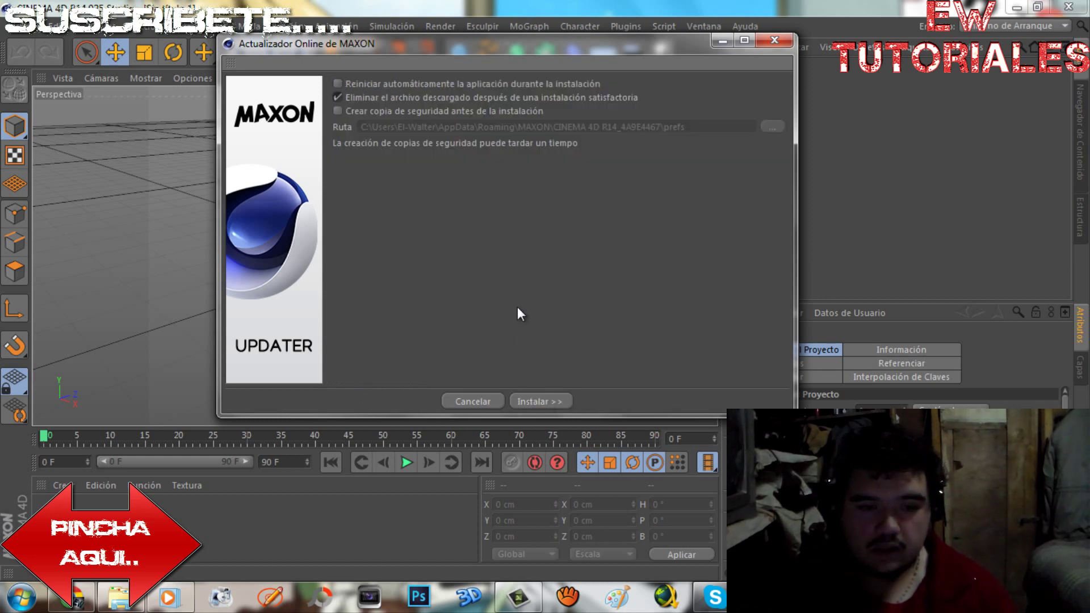
left_click(556, 404)
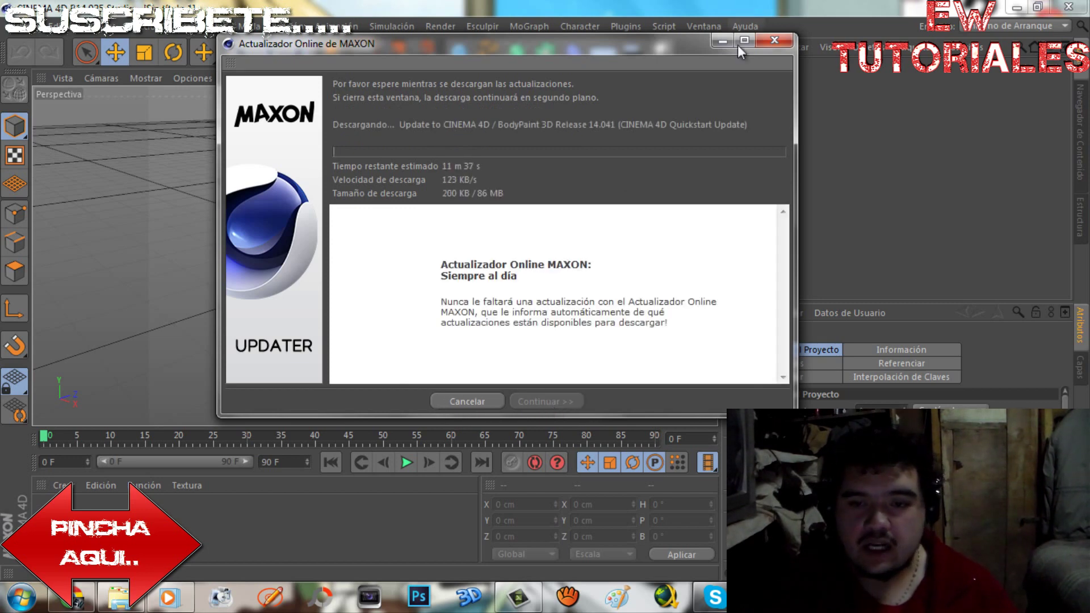
left_click(718, 44)
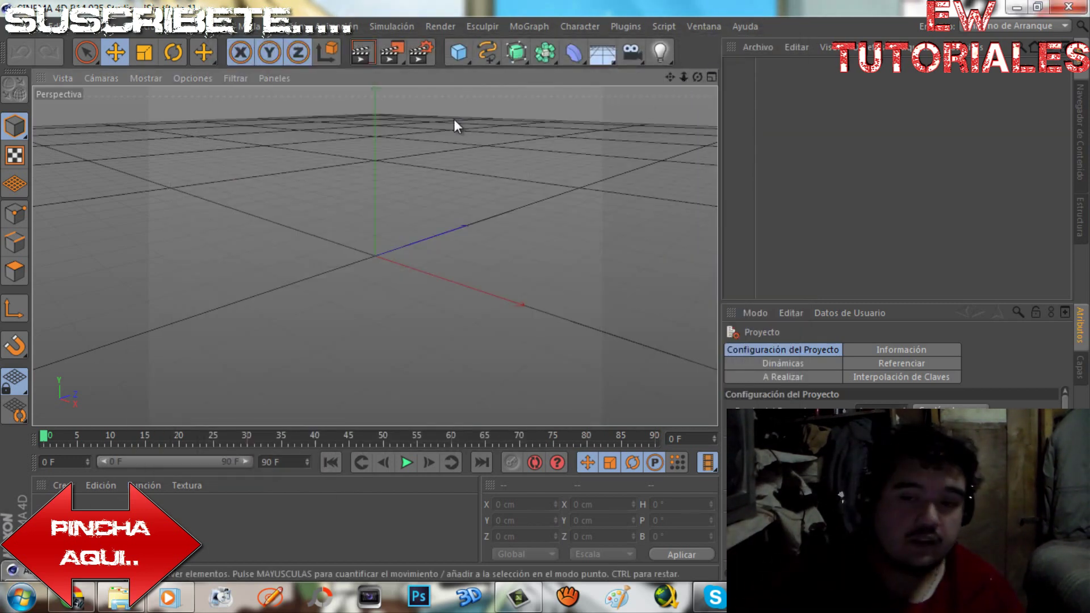
- Open and close the Ayuda menu, then reopen it and run Comprobar Actualizaciones again
left_click(740, 26)
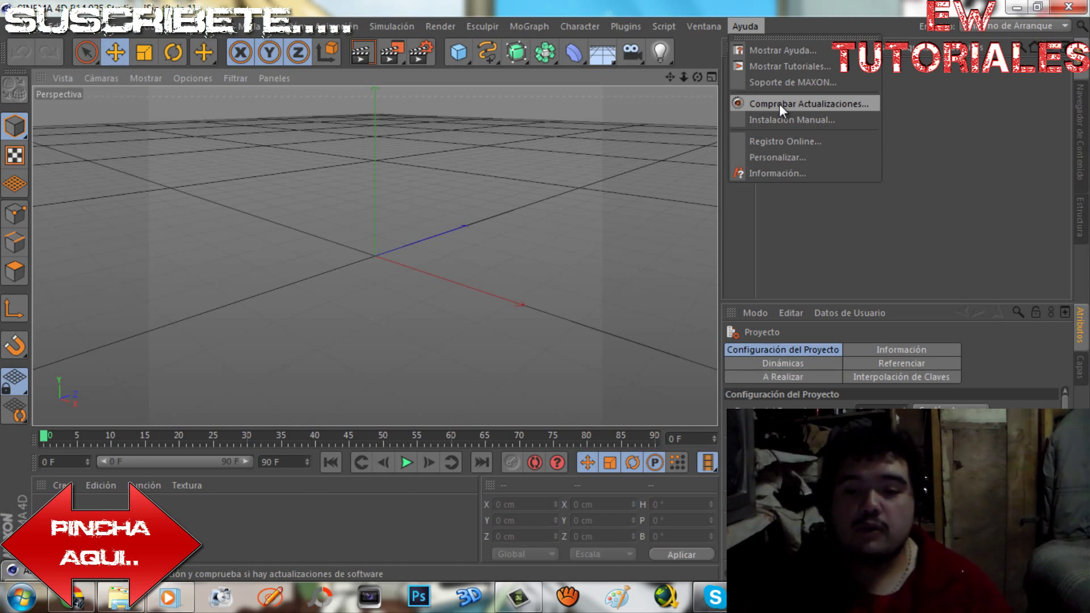
left_click(927, 139)
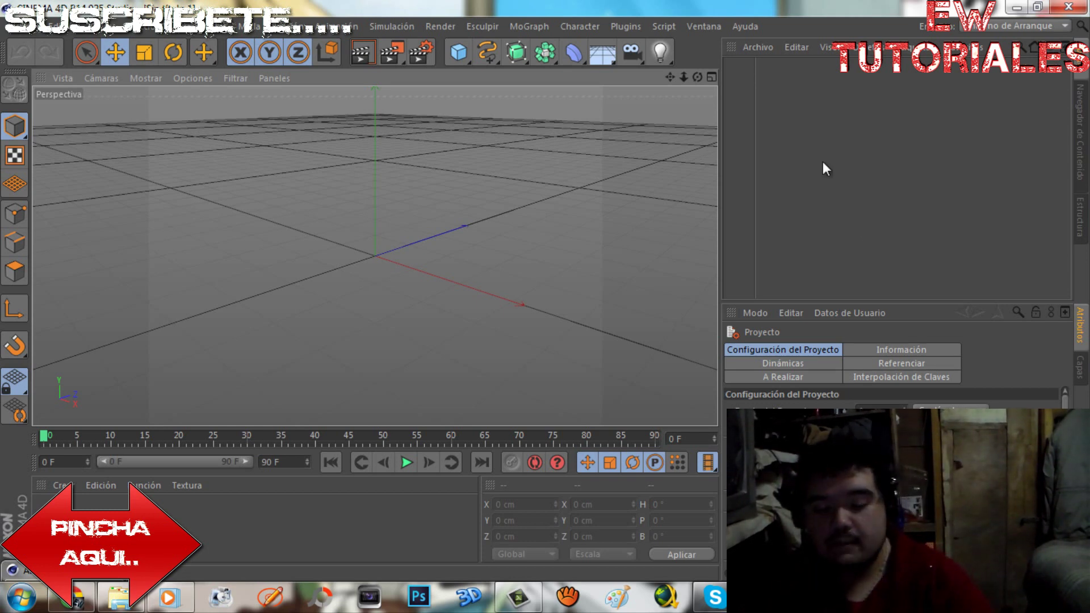
left_click(738, 28)
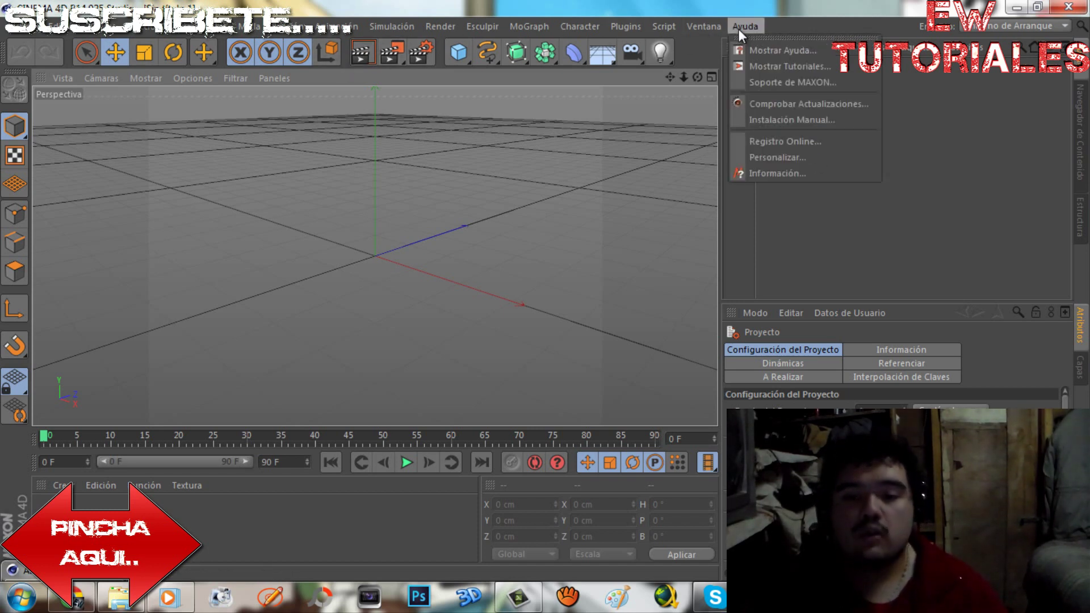
left_click(782, 104)
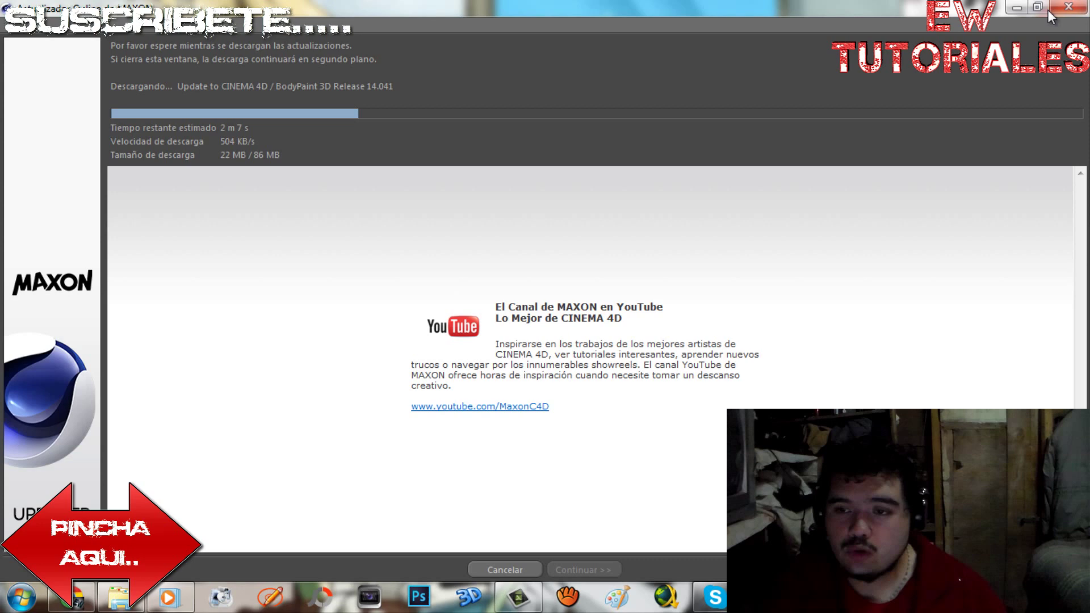
- Restore the MAXON updater to check download progress, then switch to YouTube in Chrome
left_click(1046, 8)
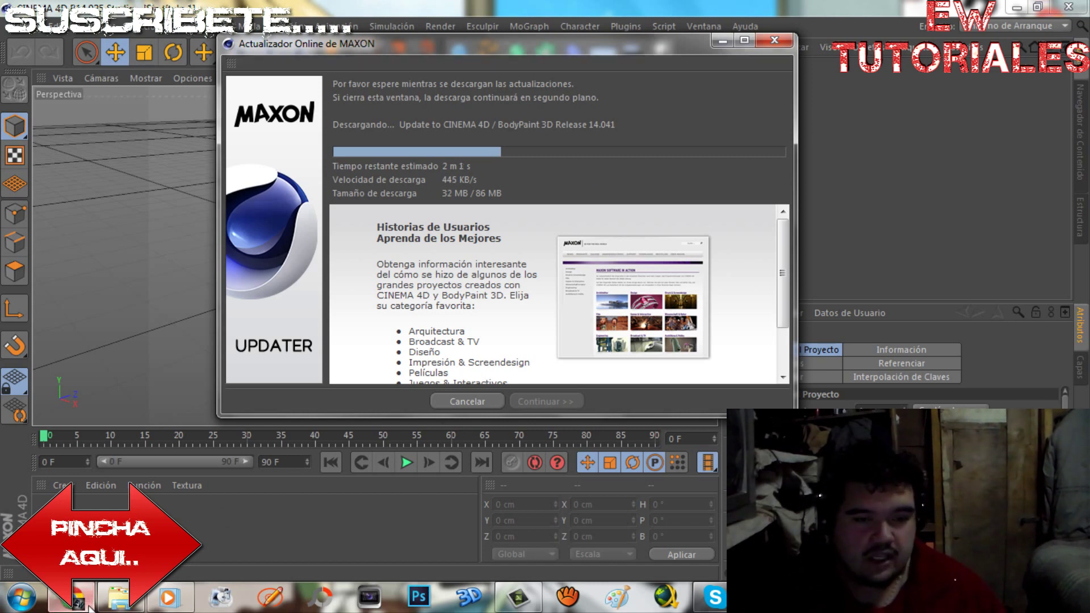
left_click(72, 597)
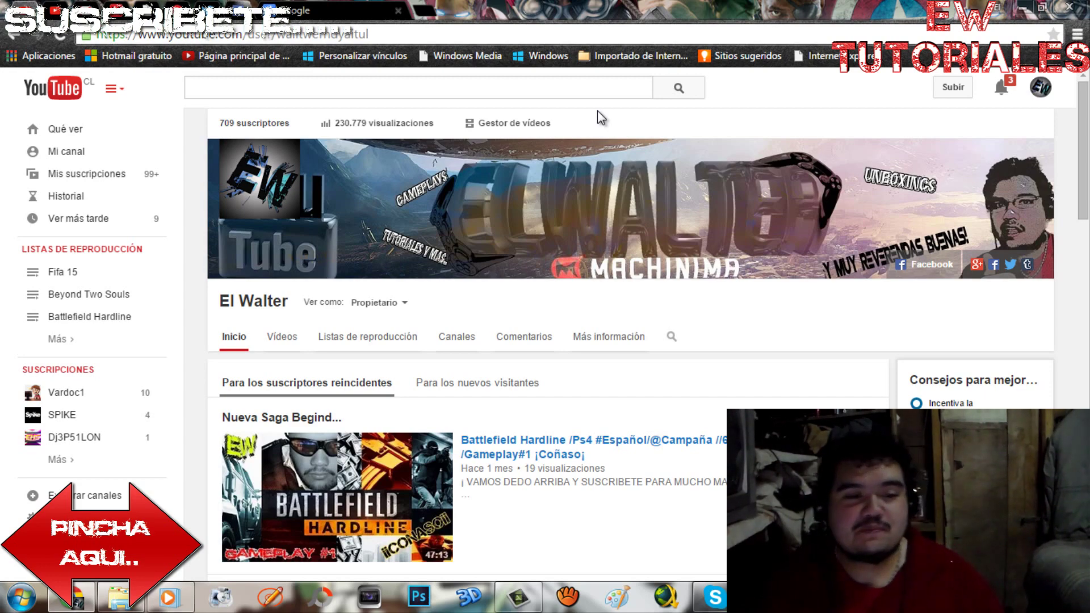
scroll(448, 253, "down", 3)
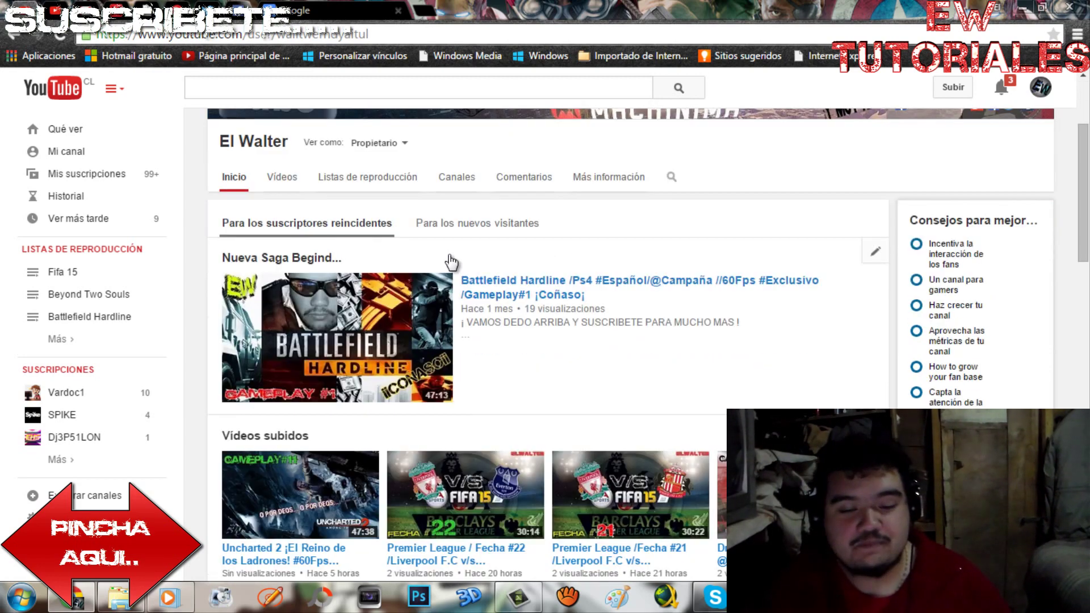
scroll(448, 261, "down", 4)
scroll(449, 264, "down", 3)
scroll(449, 264, "down", 8)
scroll(449, 264, "up", 8)
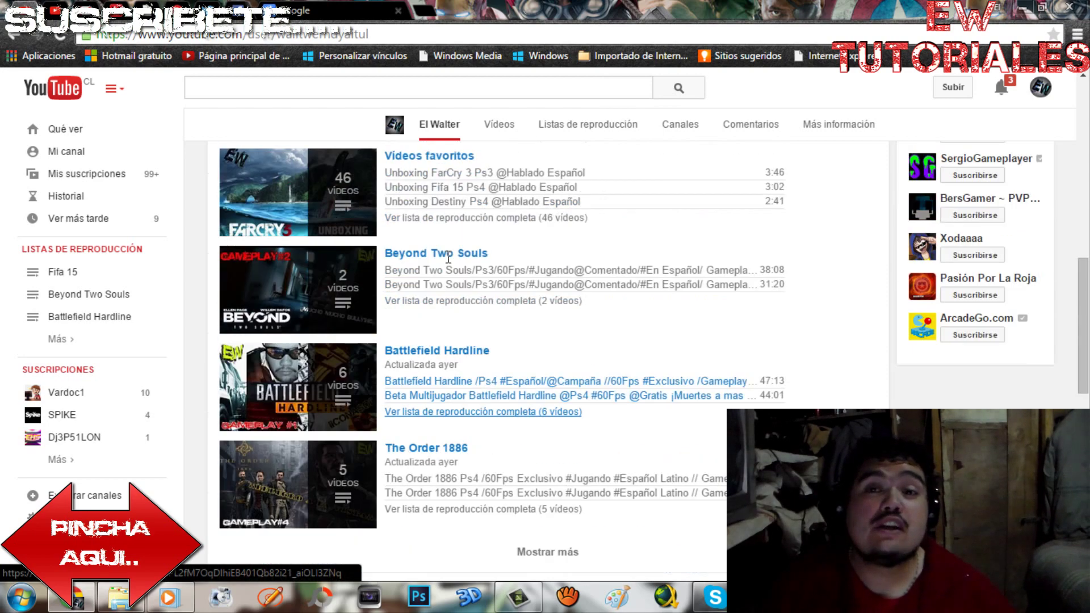
scroll(450, 264, "up", 6)
scroll(449, 263, "up", 4)
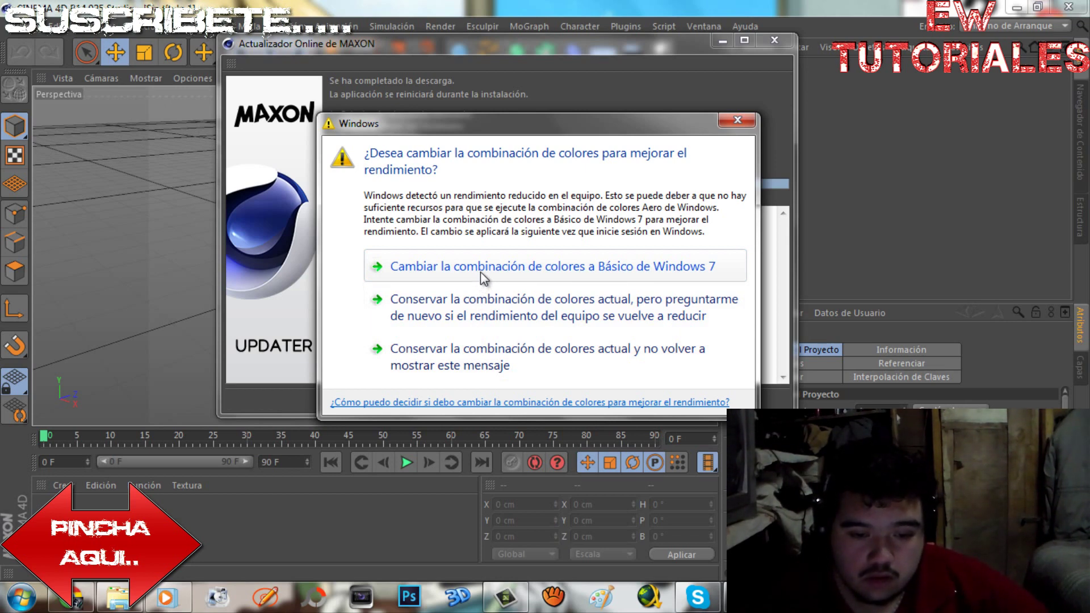
- Keep the current Windows colour scheme and restart via Reiniciar to install the R14.041 update
left_click(482, 351)
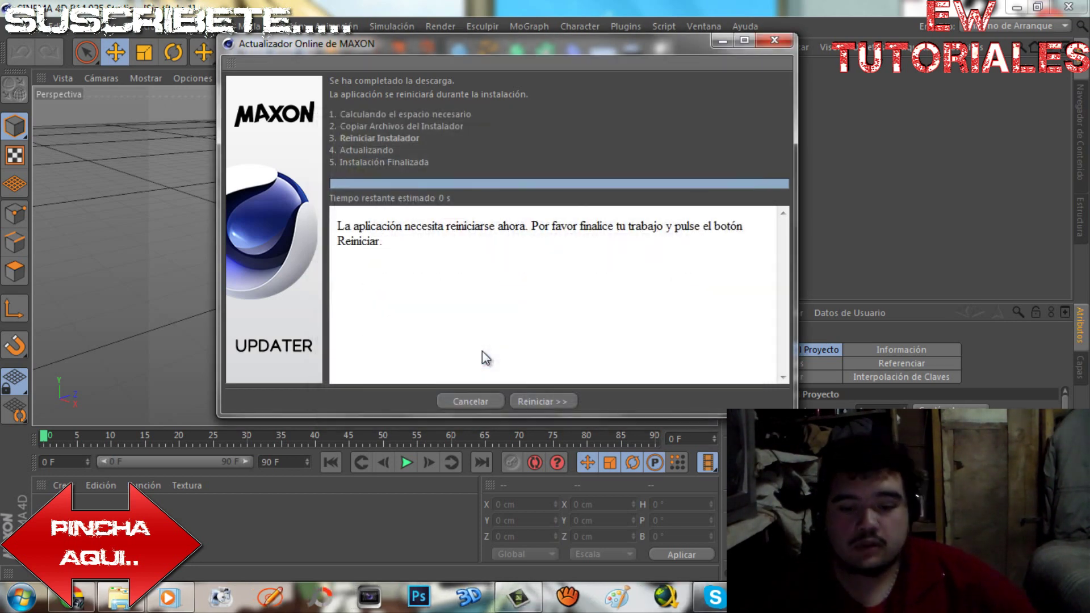
left_click(543, 403)
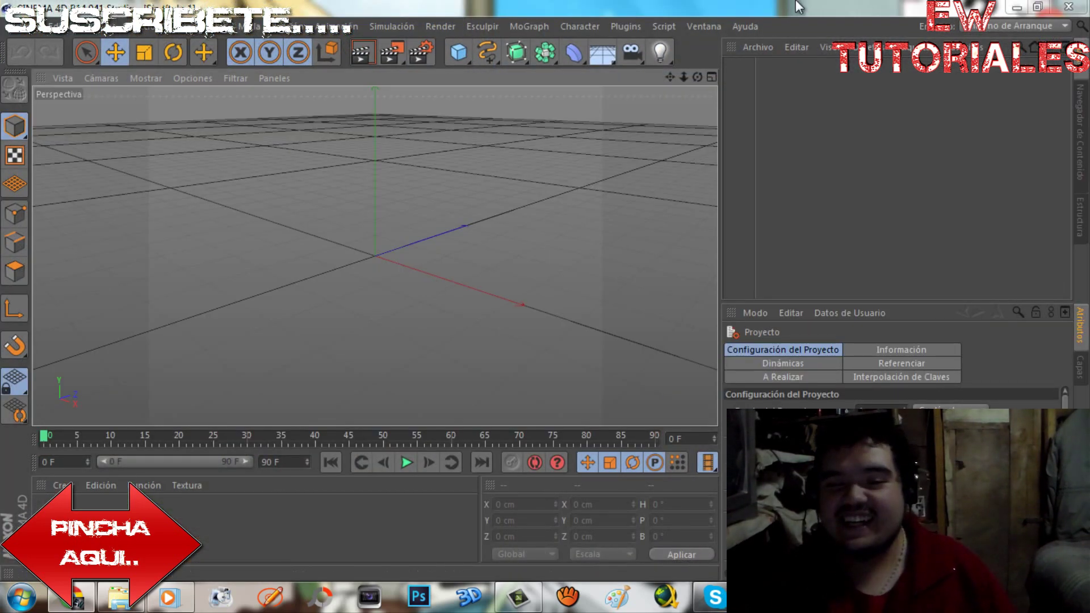
- Open and dismiss the Ayuda menu twice without choosing anything, then close Cinema 4D
left_click(758, 26)
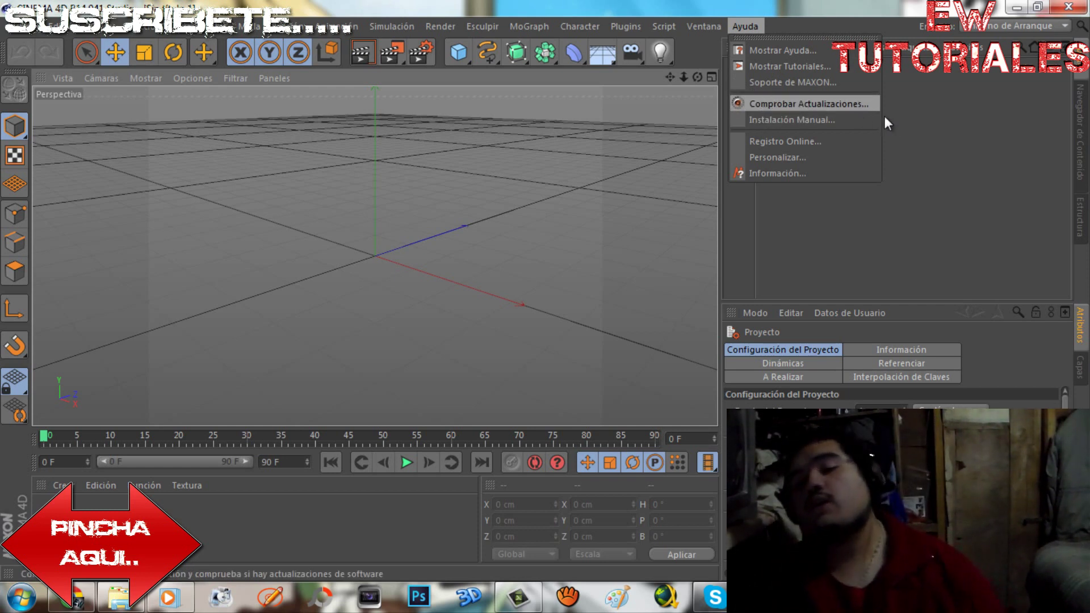
left_click(904, 114)
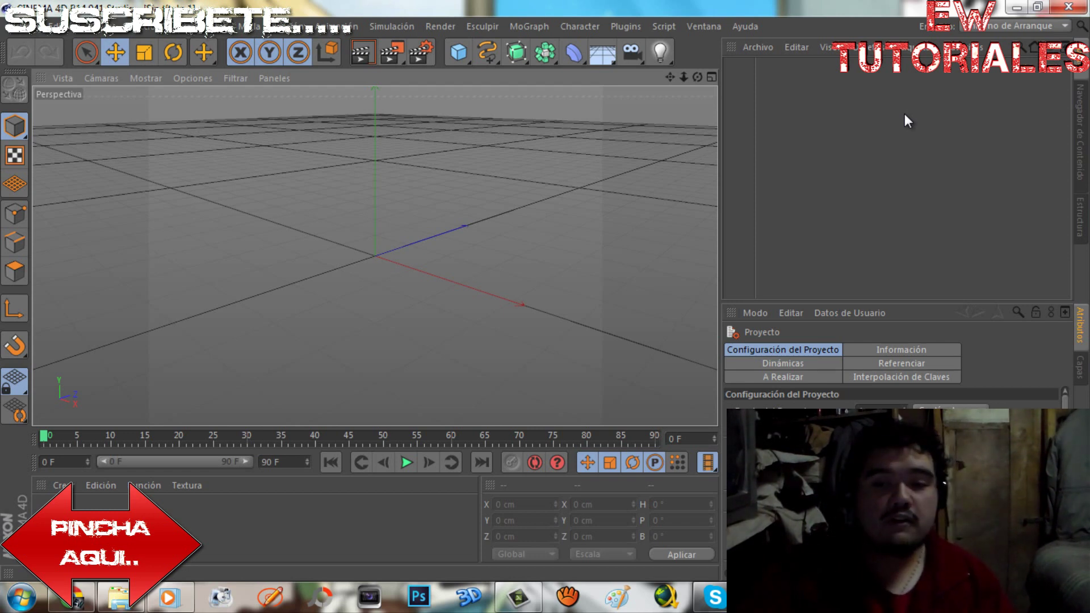
left_click(751, 28)
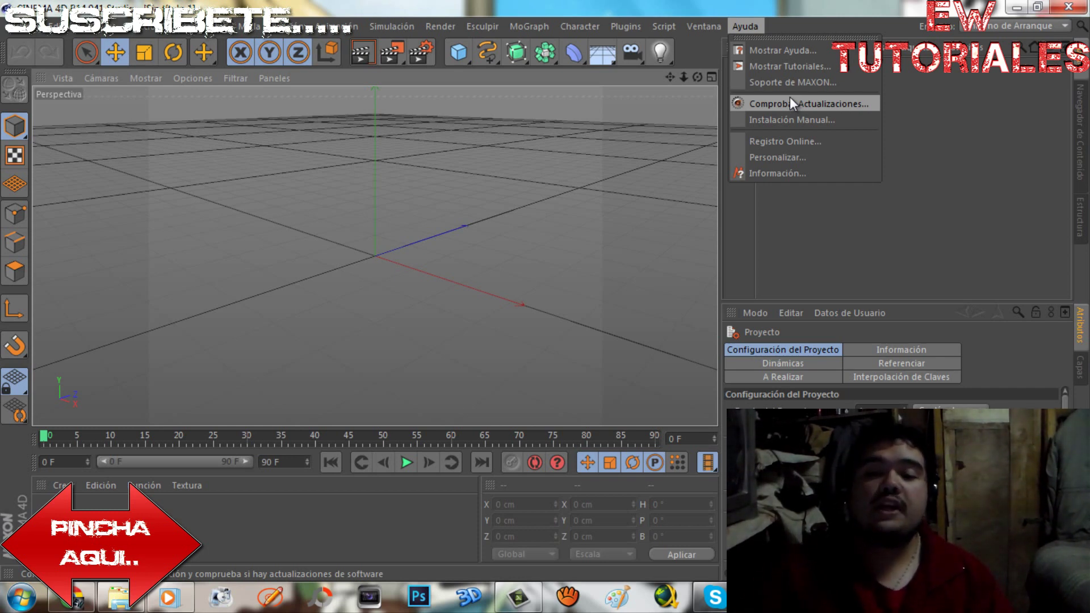
left_click(906, 135)
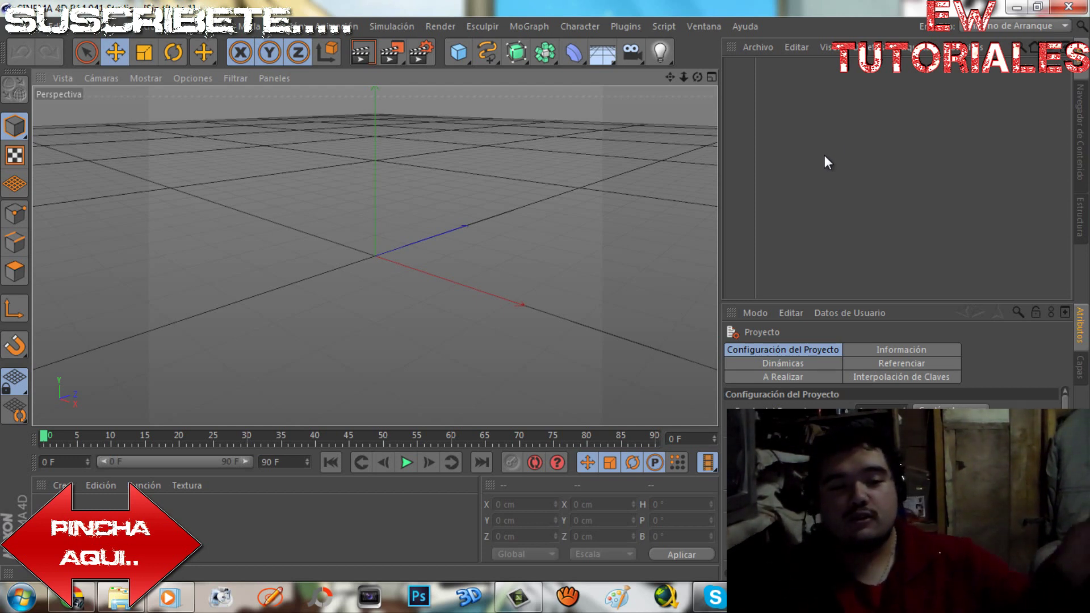
left_click(1064, 8)
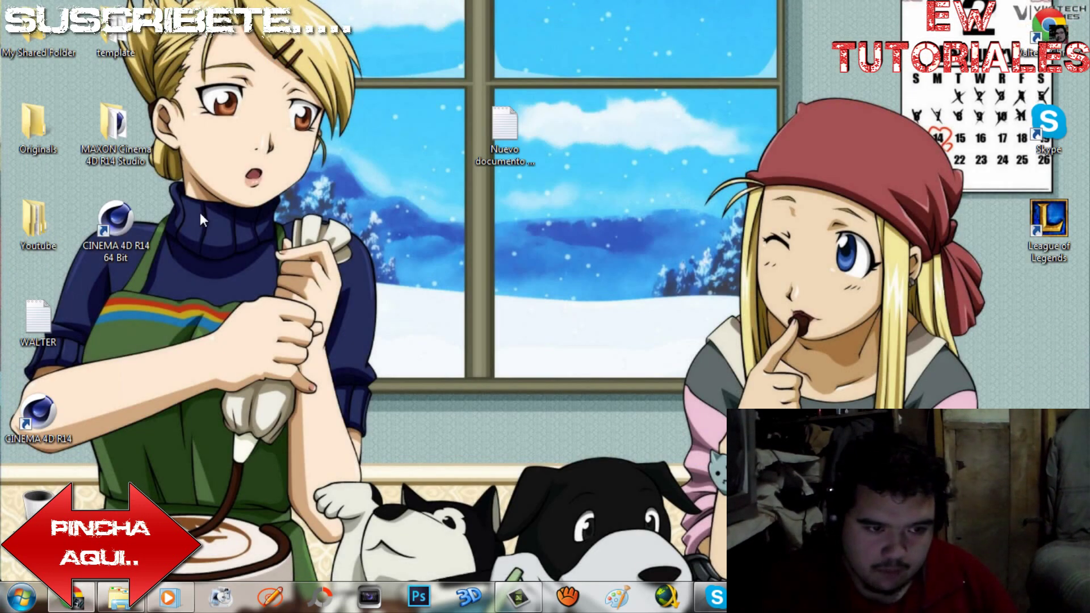
- Open the template folder and play Nueva Intro The Order Editable from Todos los Editables
double_click(132, 54)
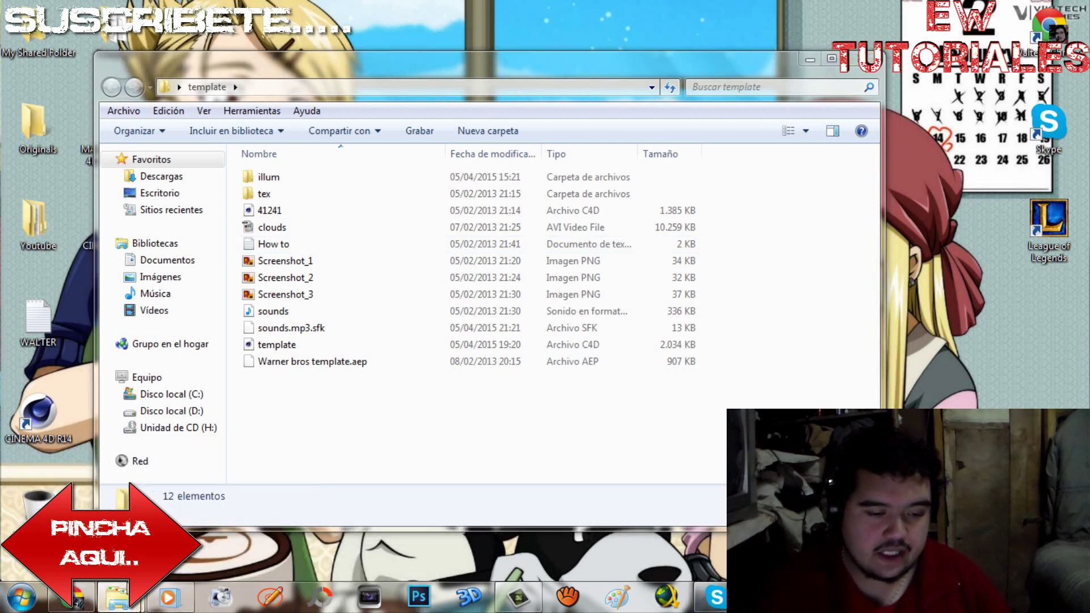
left_click(140, 471)
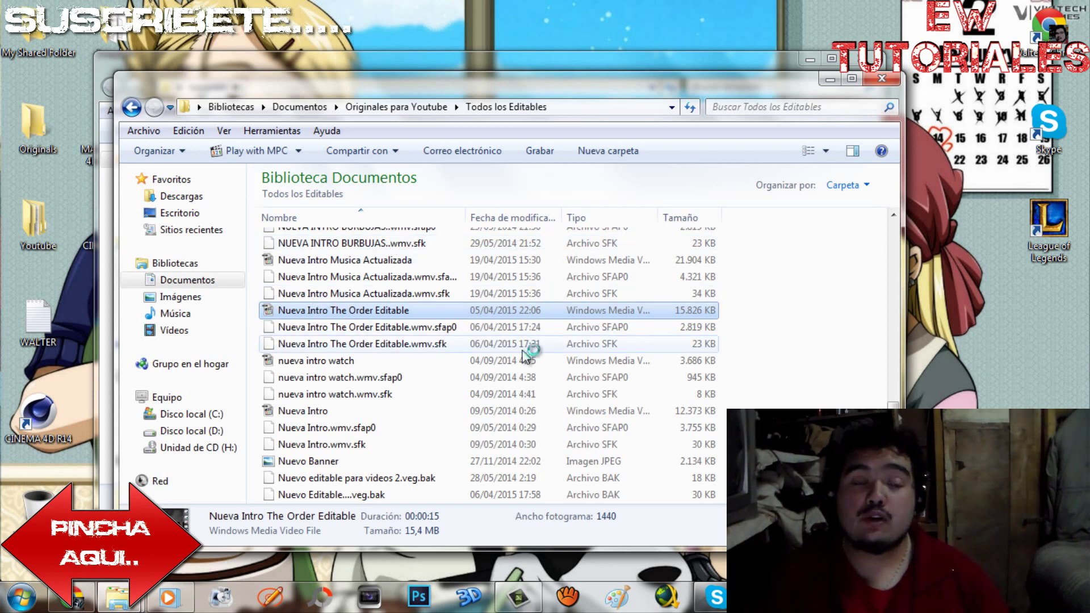
double_click(500, 310)
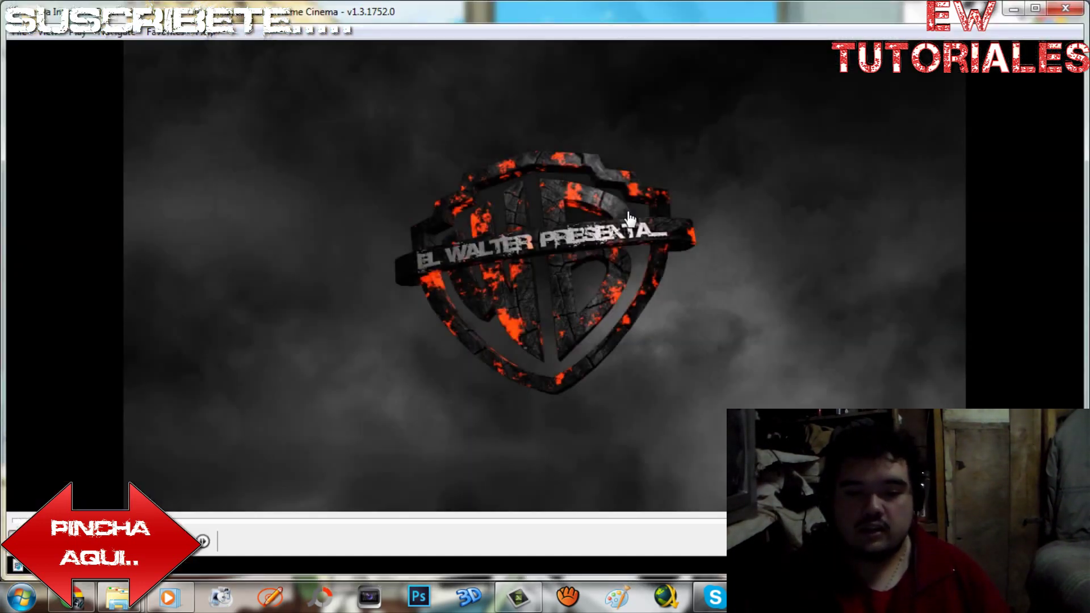
- Watch The Order 1886 intro full screen, exit full screen, and close Media Player Classic
right_click(628, 169)
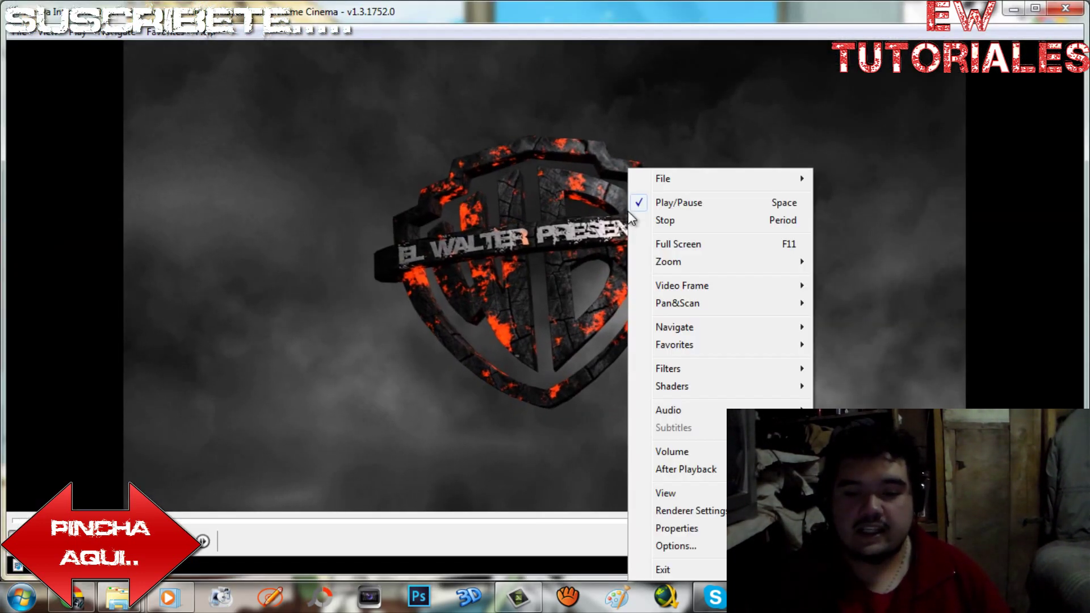
left_click(672, 241)
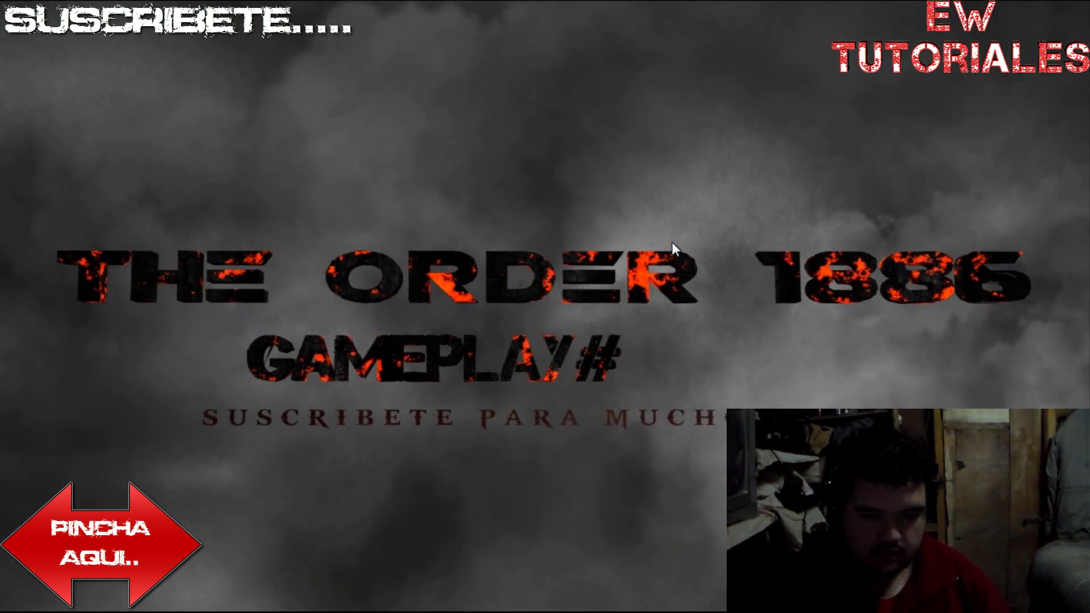
right_click(616, 163)
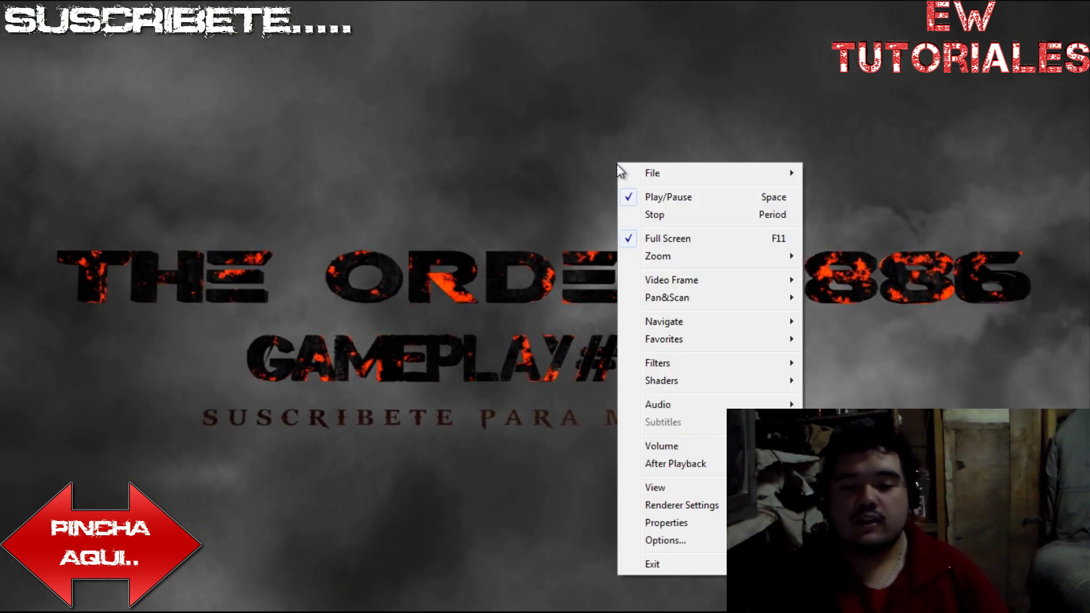
left_click(662, 238)
key("alt+F4")
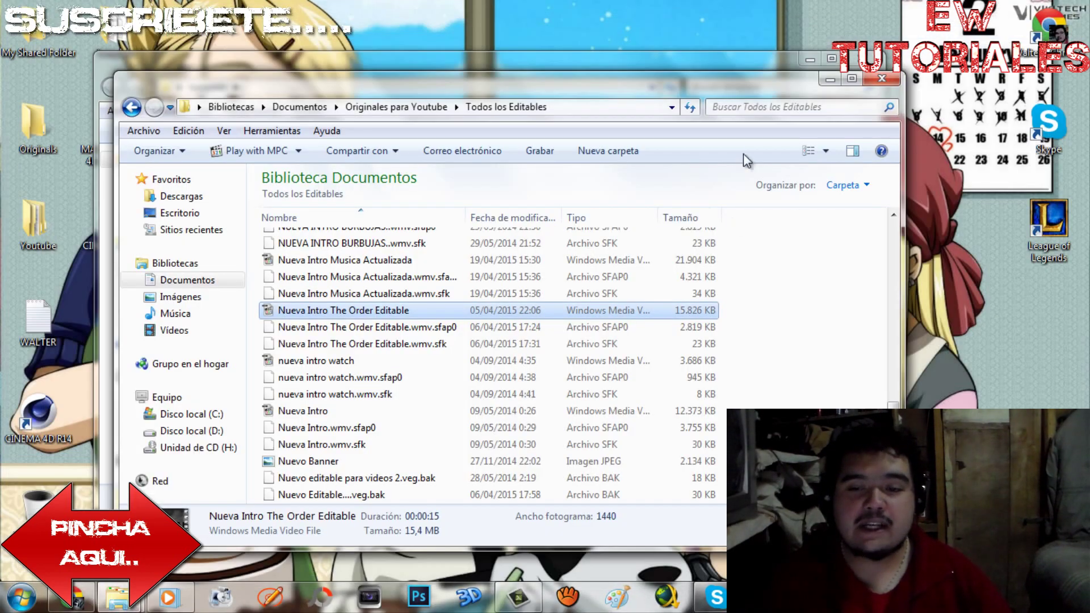
- Close Biblioteca Documentos and open the template C4D scene from the template folder
key("alt+F4")
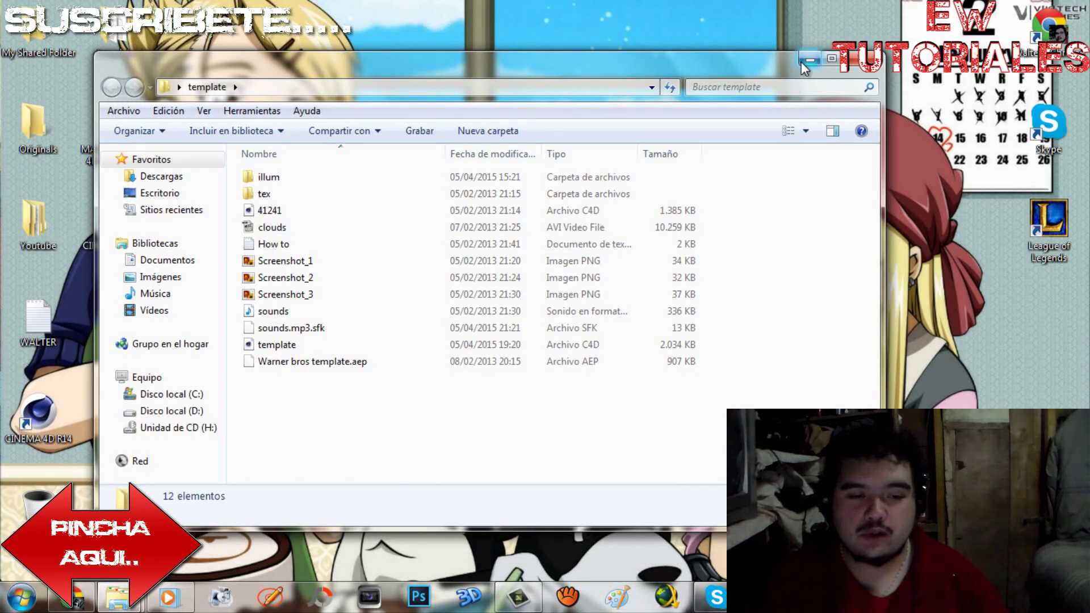
double_click(277, 345)
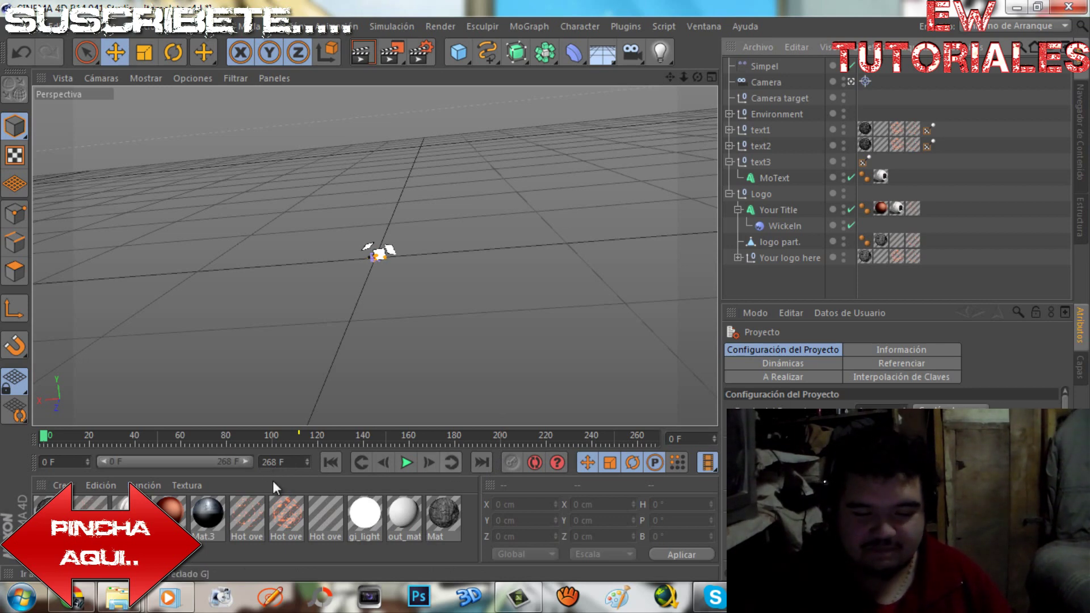
- Play the intro animation and inspect the Simpel, camera, target and environment objects
left_click(404, 466)
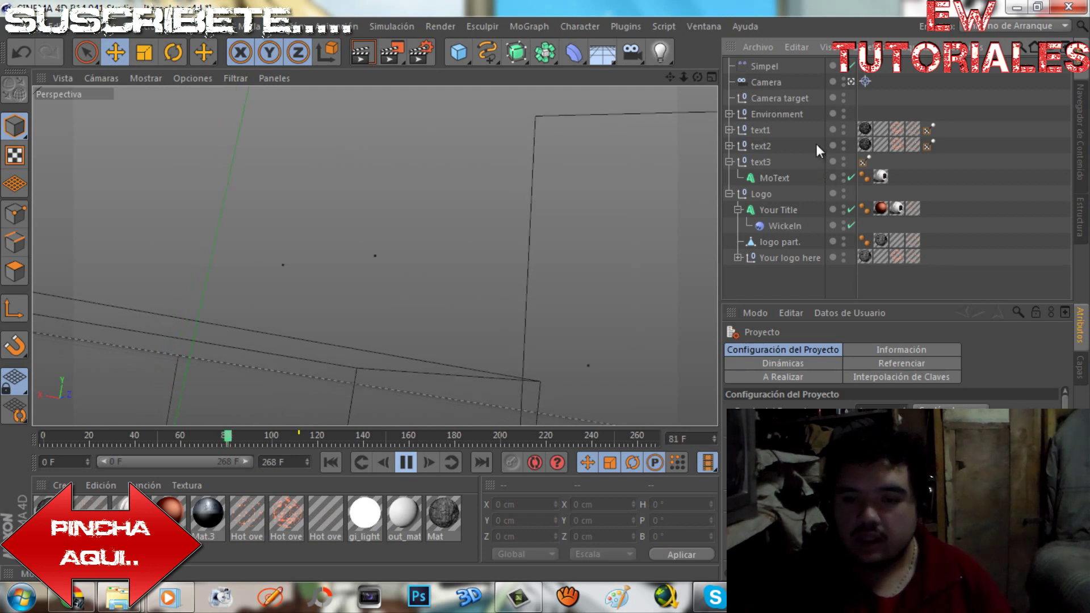
left_click(780, 66)
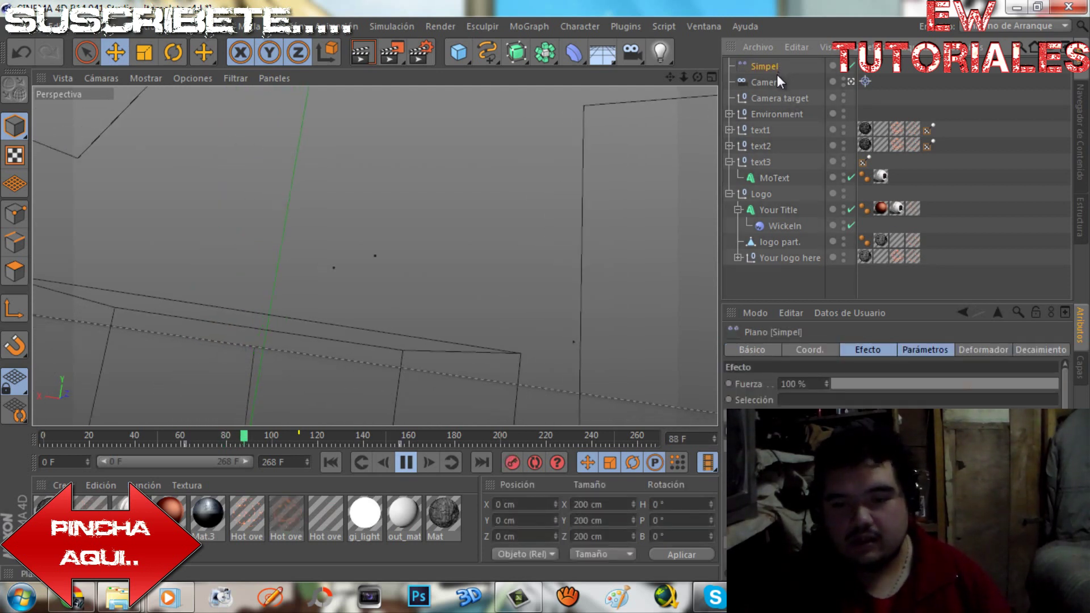
left_click(777, 82)
left_click(780, 97)
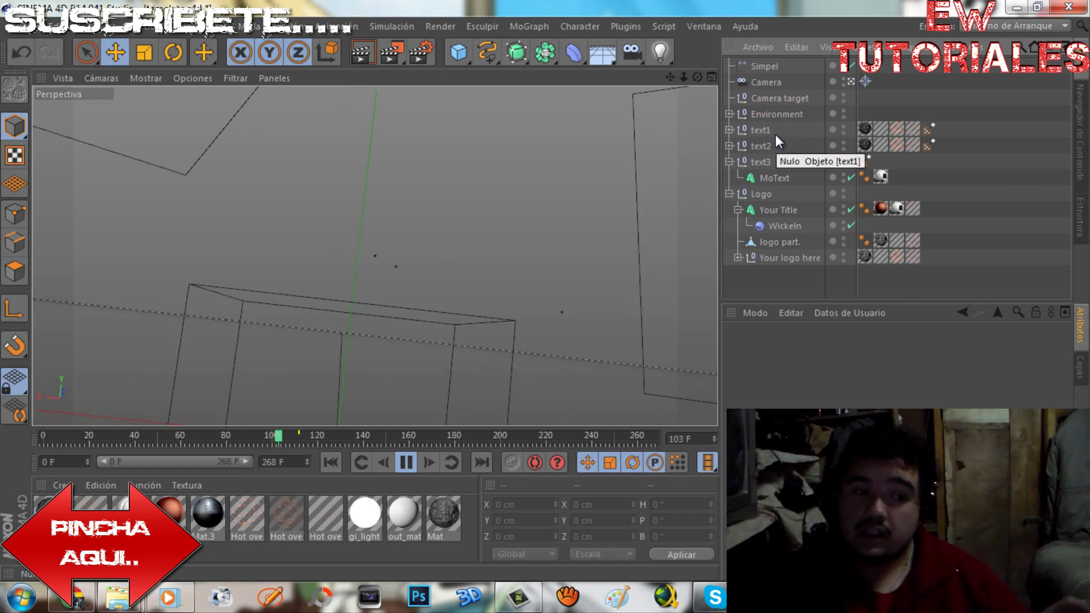
- Select the Your Title text and the logo ring around the WB shield at frame 30
left_click(778, 210)
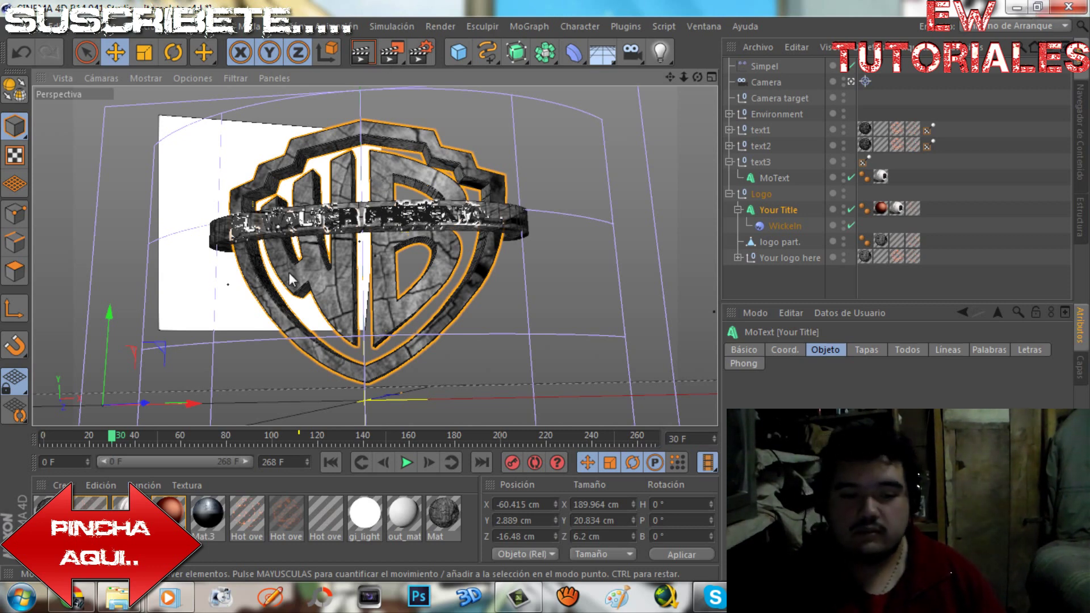
left_click(481, 223)
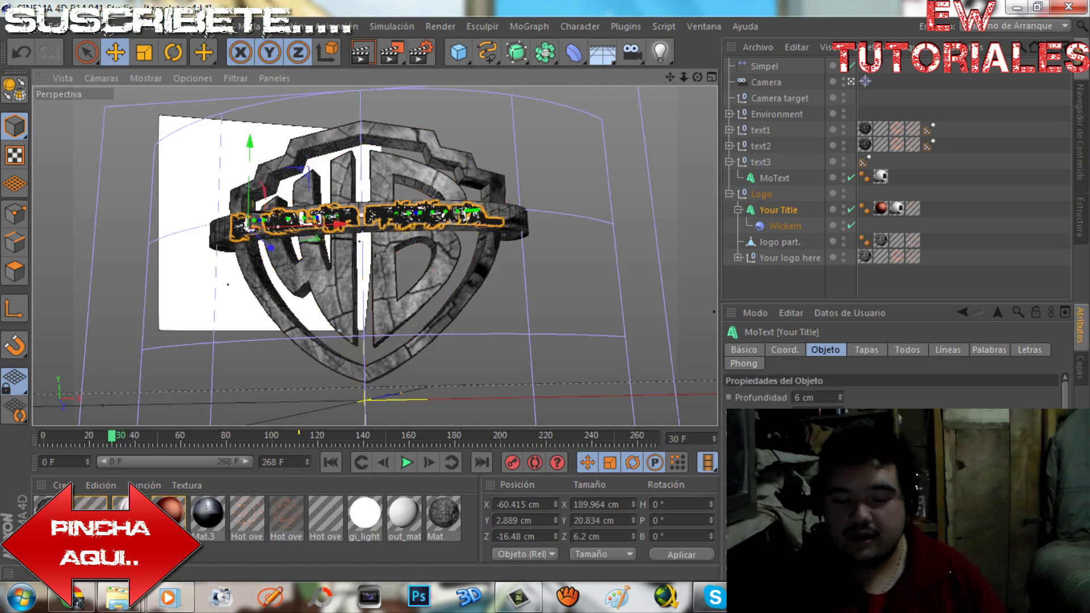
left_click(390, 217)
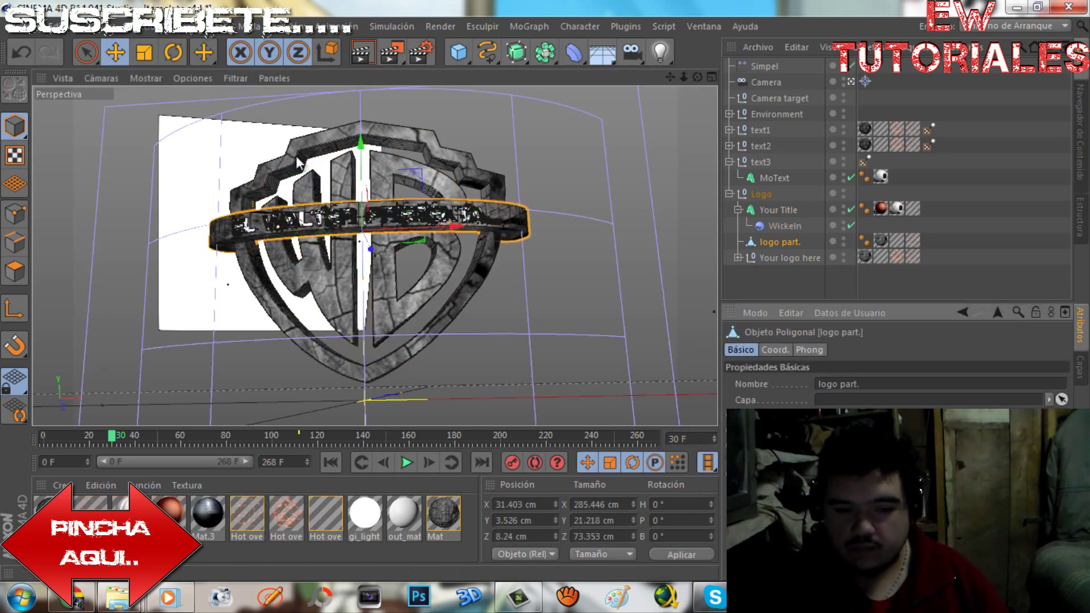
left_click(380, 223)
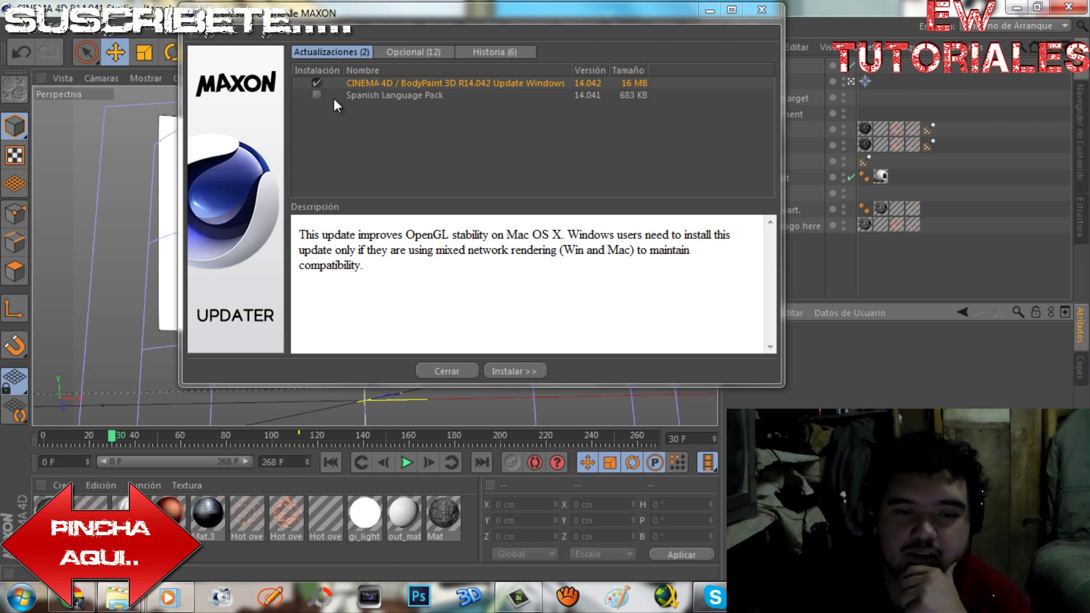
- Add the Spanish Language Pack, accept the licence, and install it with the R14.042 update
left_click(315, 95)
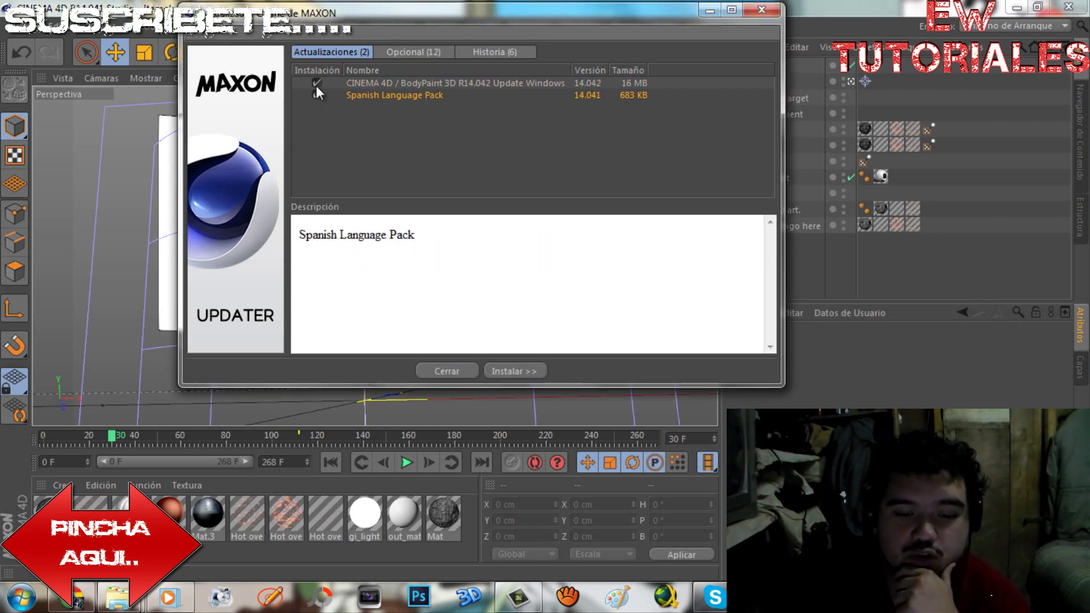
left_click(499, 370)
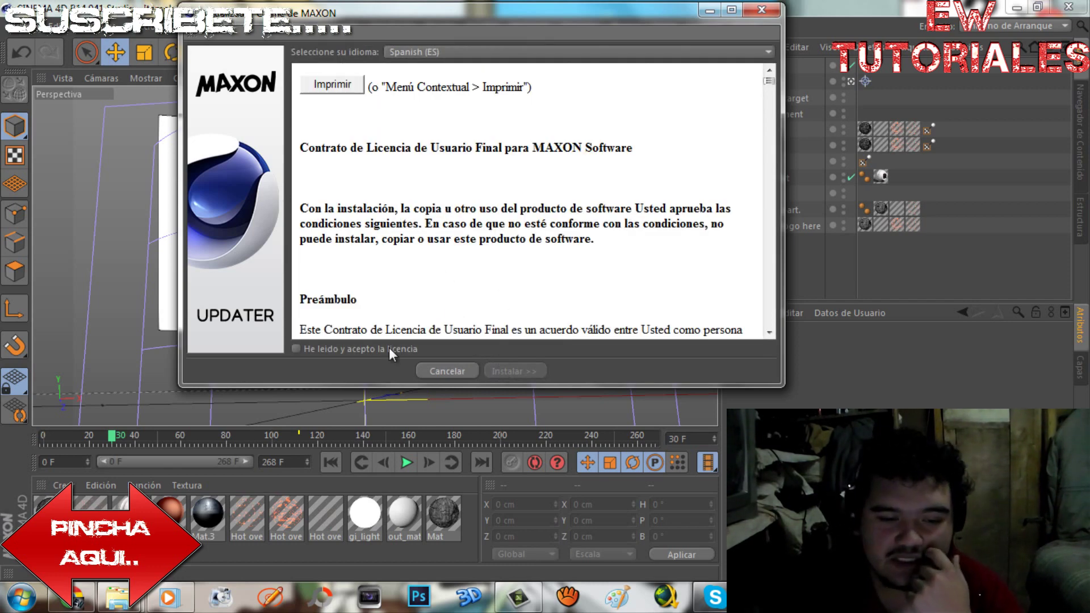
left_click(387, 347)
left_click(525, 372)
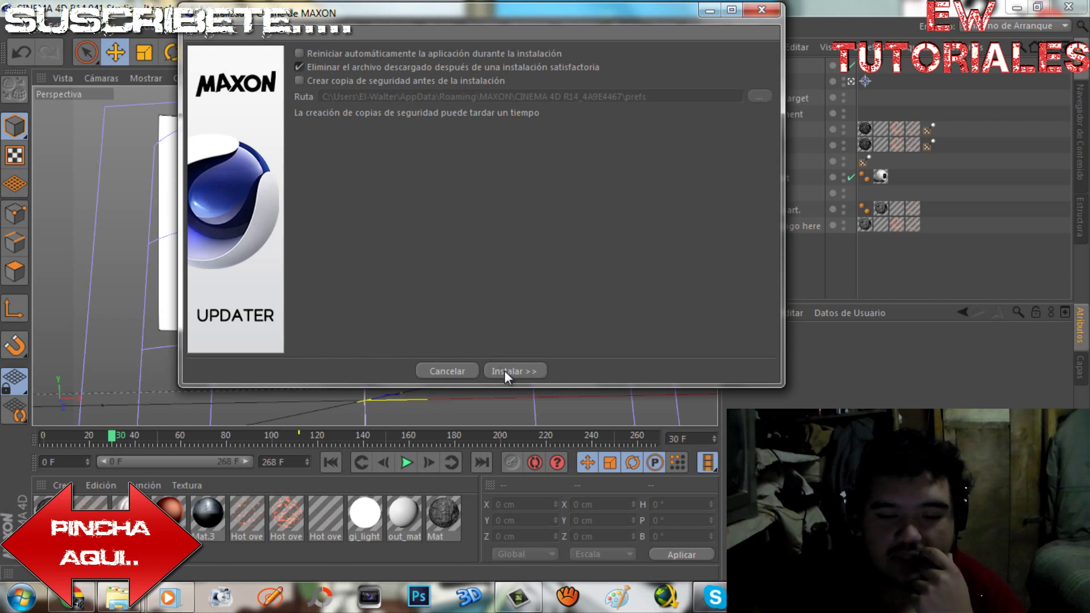
left_click(504, 370)
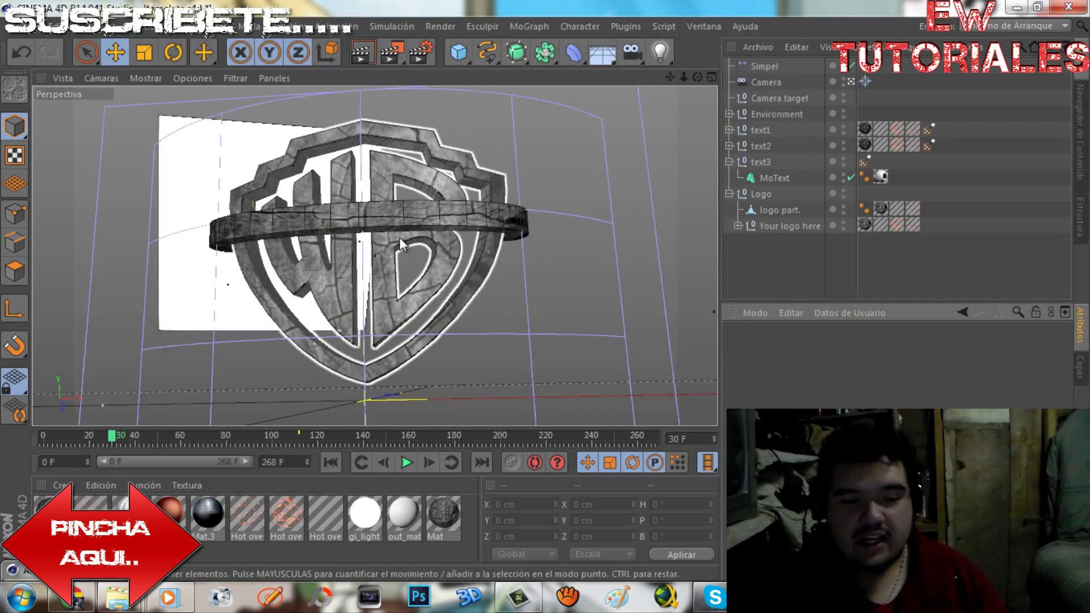
- Select the logo ring and view its Shading, Coordinates and Basic properties
left_click(396, 224)
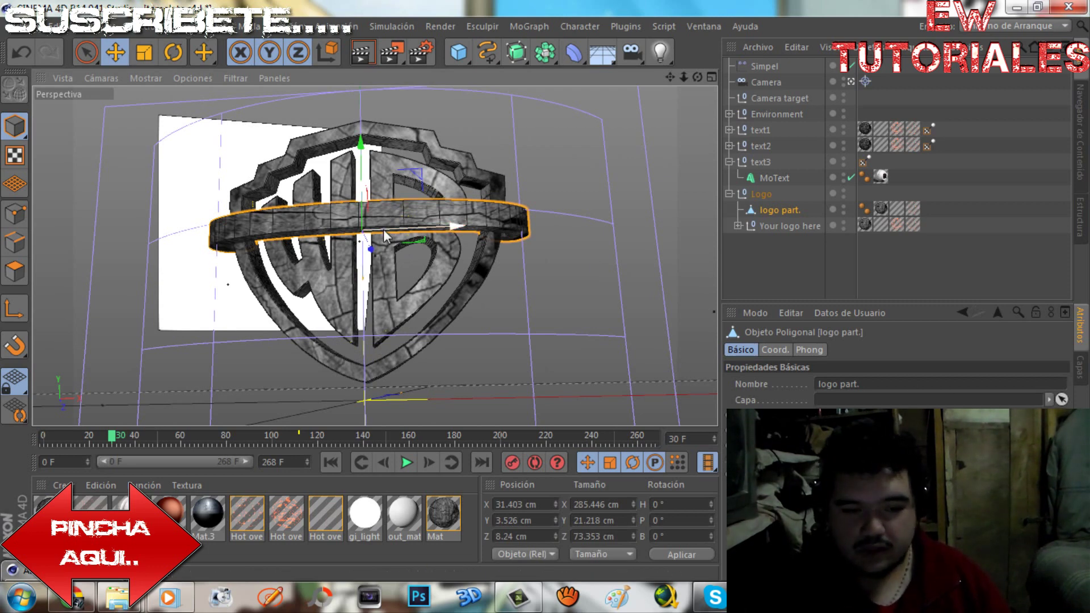
left_click(384, 219)
left_click(339, 216)
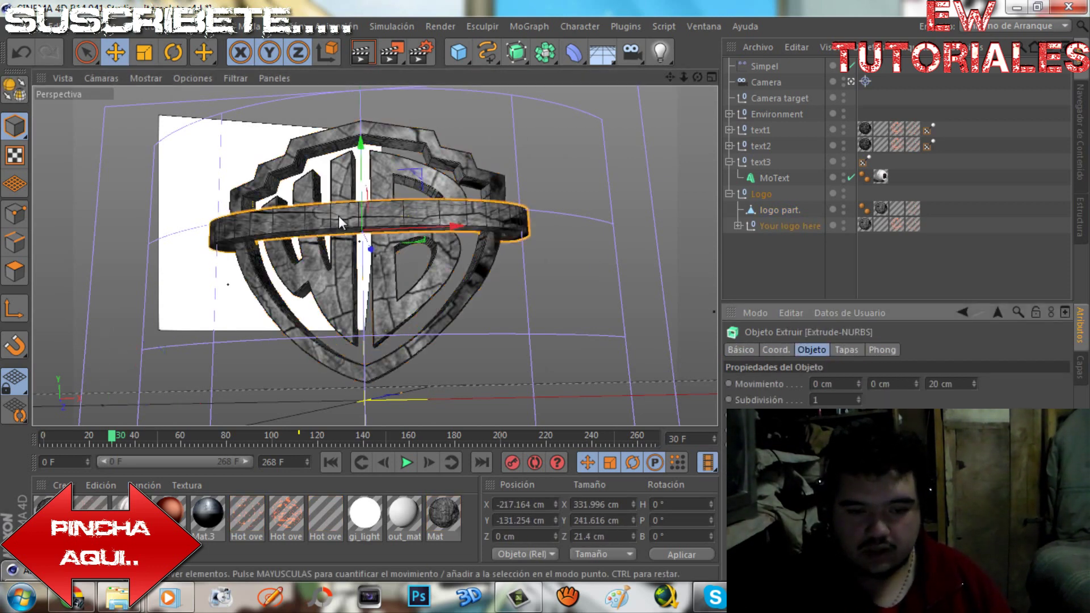
left_click(338, 216)
left_click(339, 217)
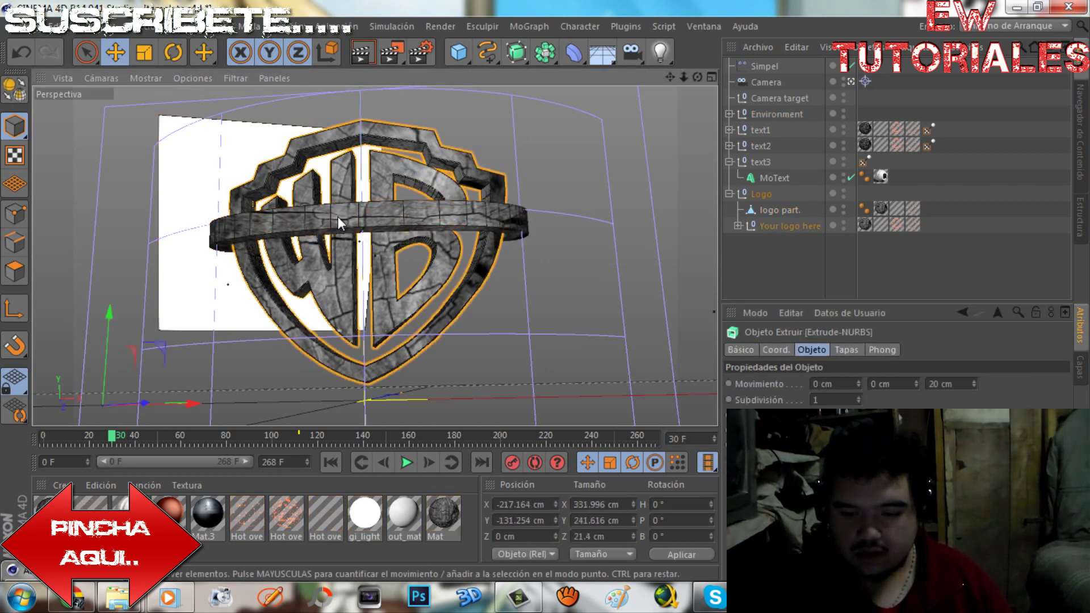
left_click(395, 222)
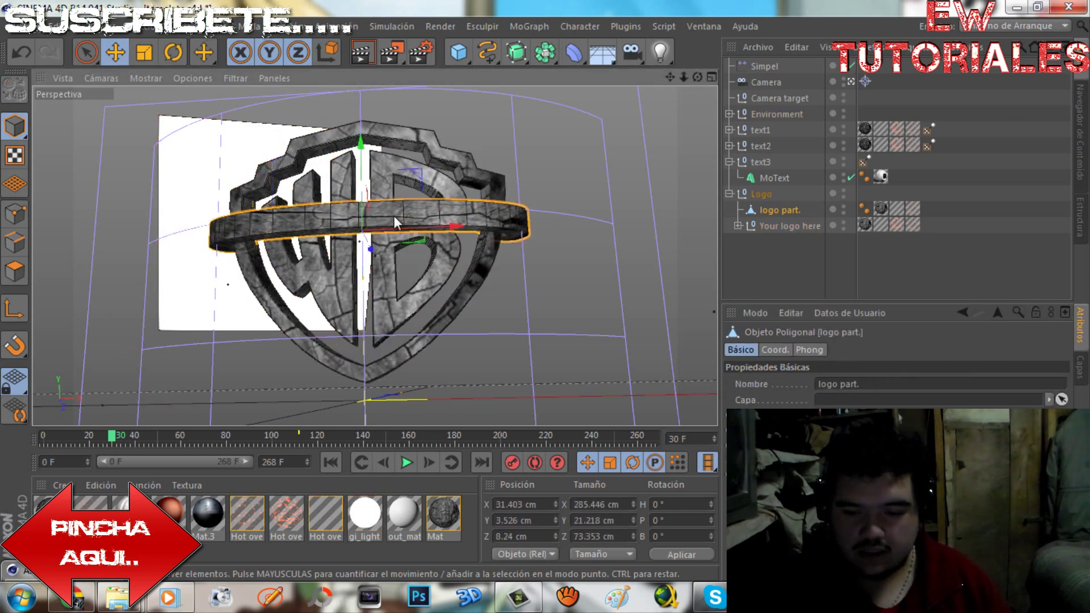
left_click(809, 349)
left_click(775, 350)
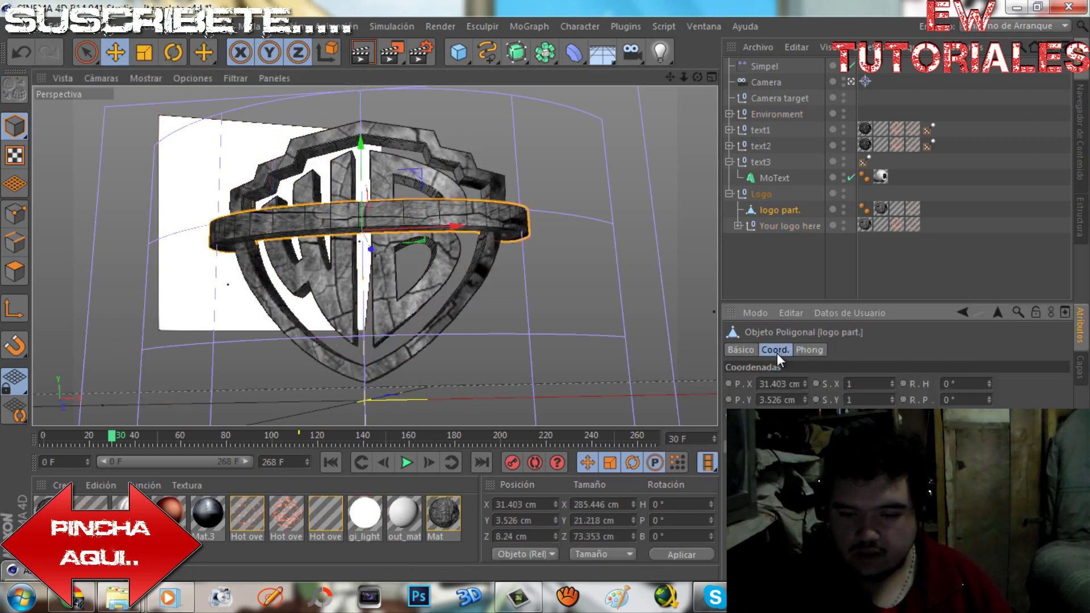
left_click(740, 349)
- Switch the selection between the Your logo here shield and the ring in the viewport
left_click(417, 219)
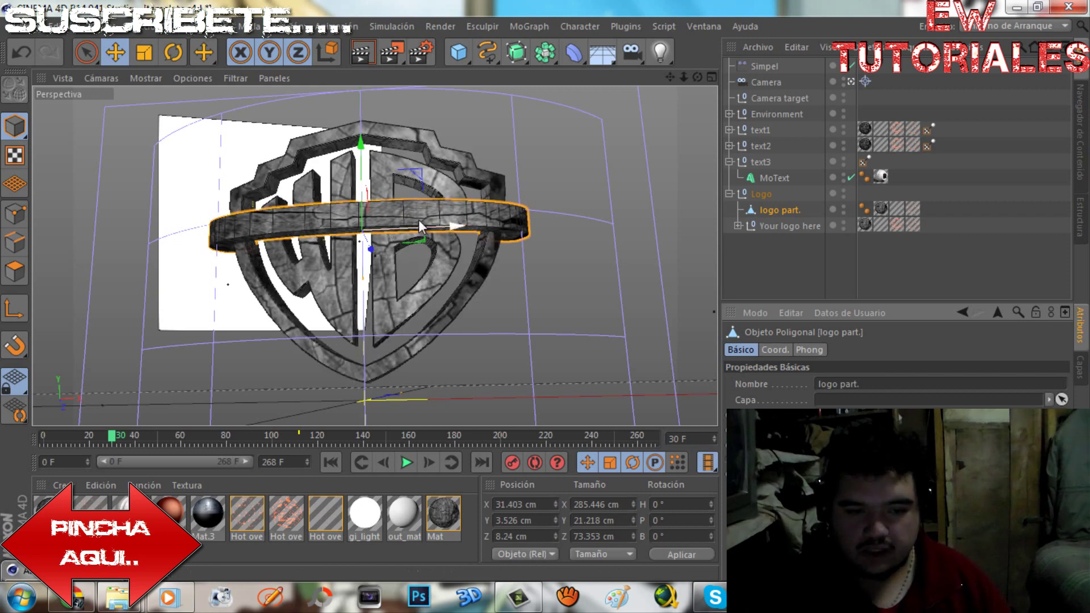
left_click(443, 210)
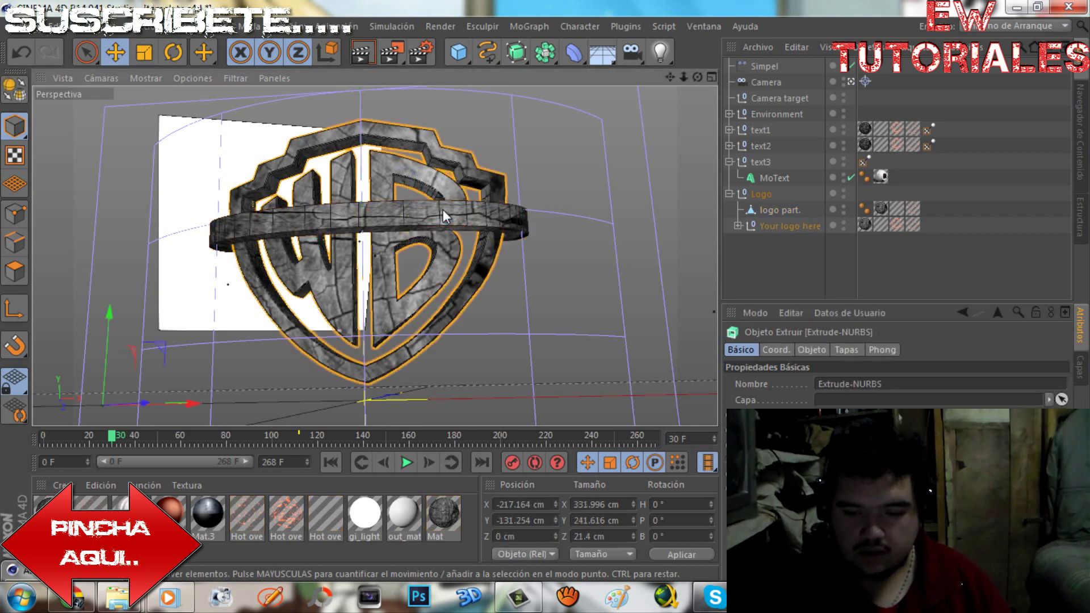
left_click(443, 210)
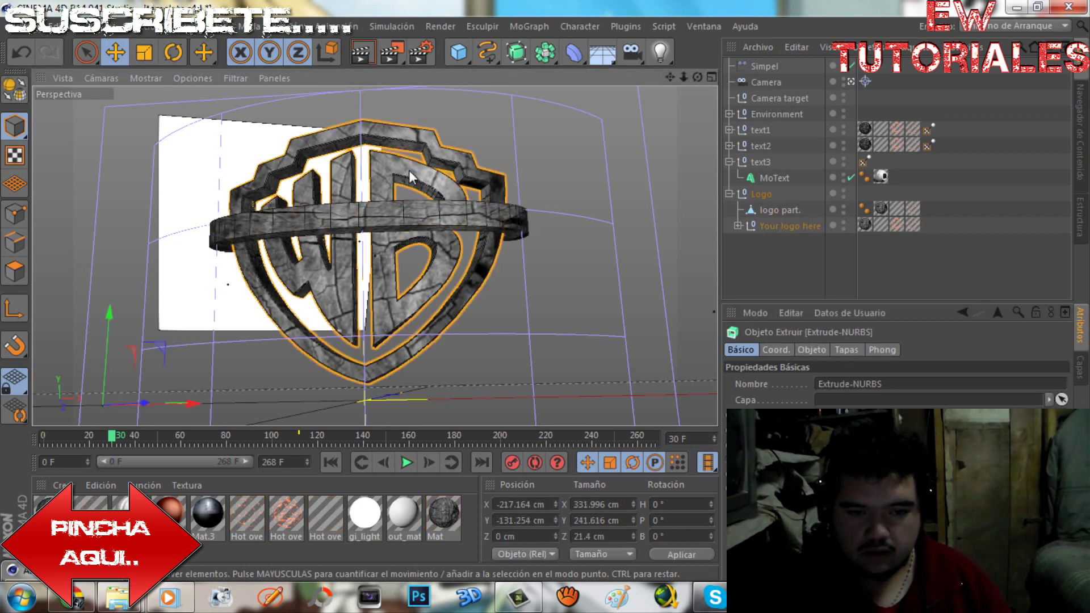
left_click(302, 213)
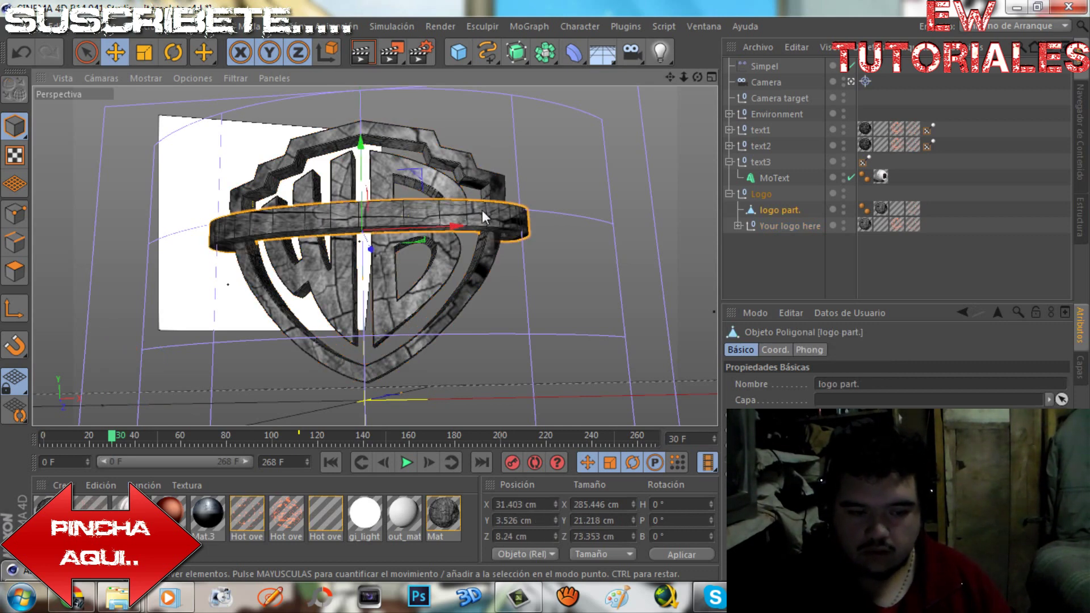
- At frame 11, inspect the Logo group, Your logo here, MoText and ring objects
left_click(68, 438)
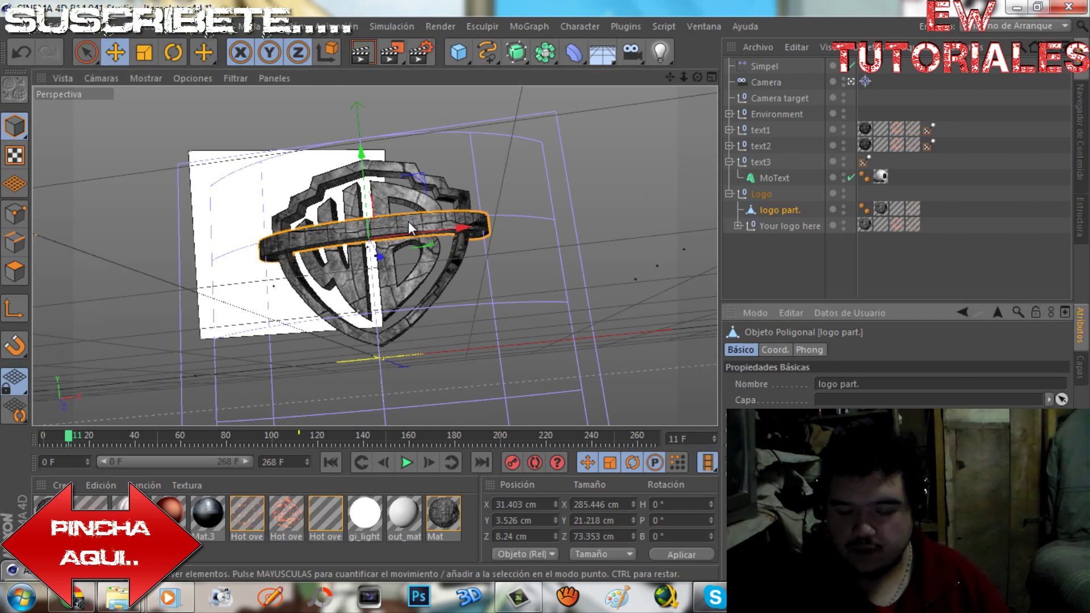
left_click(775, 350)
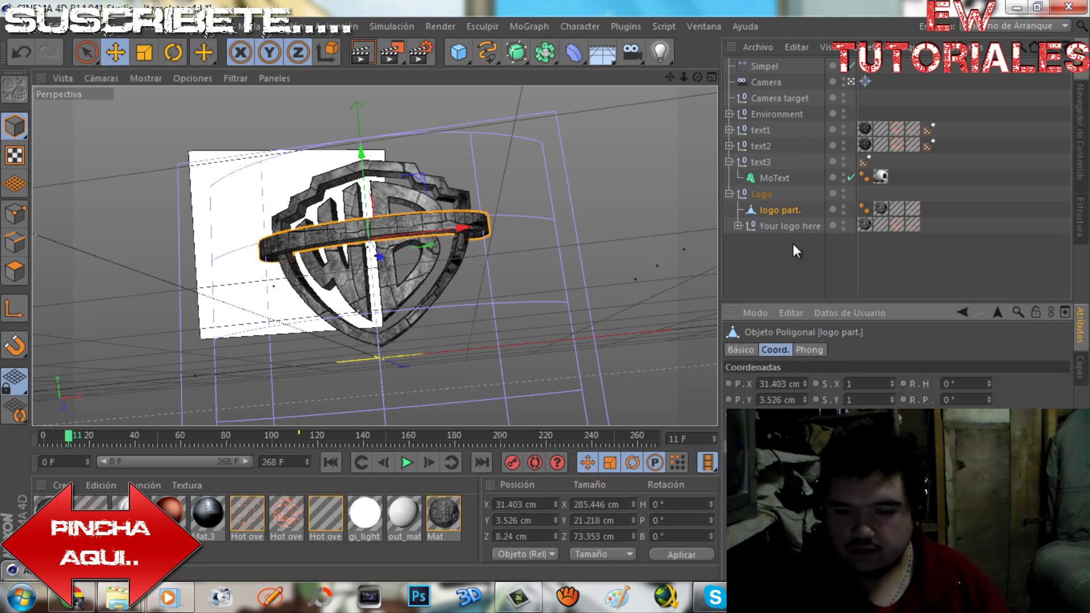
left_click(797, 223)
left_click(782, 215)
left_click(765, 194)
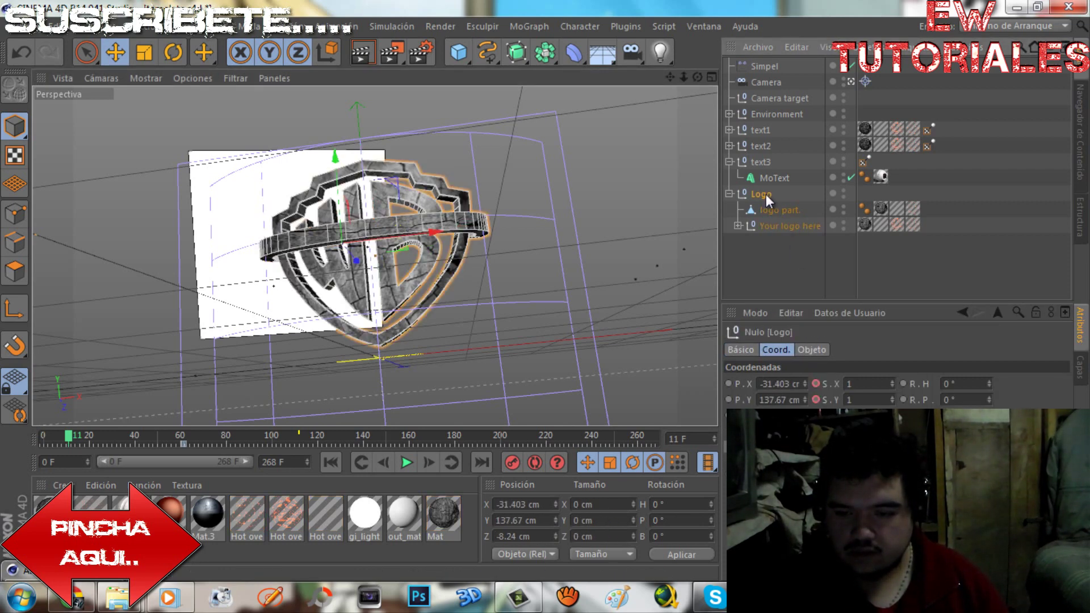
left_click(773, 214)
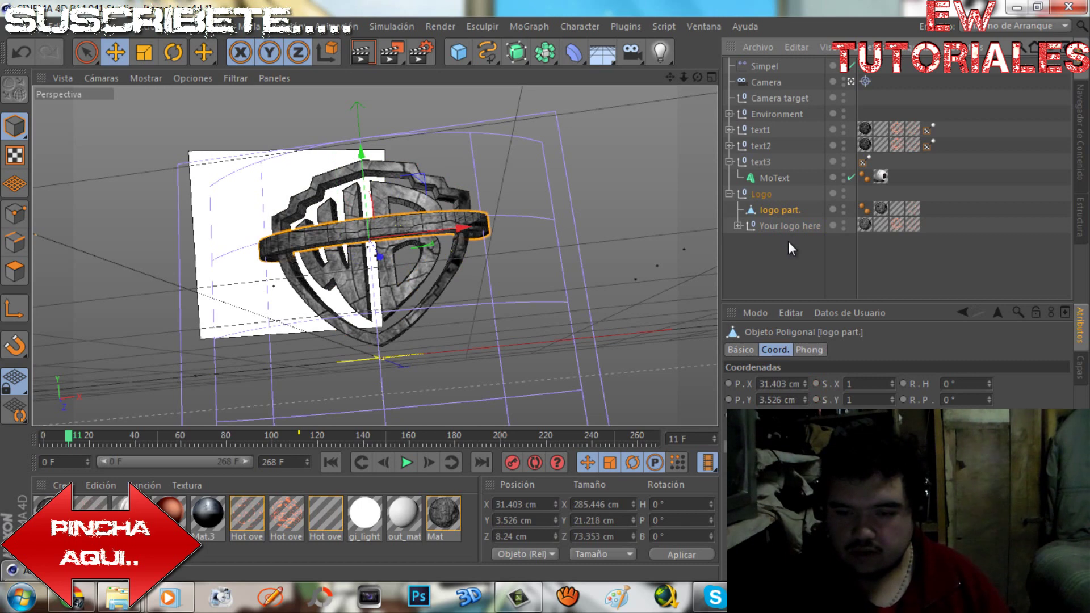
left_click(778, 175)
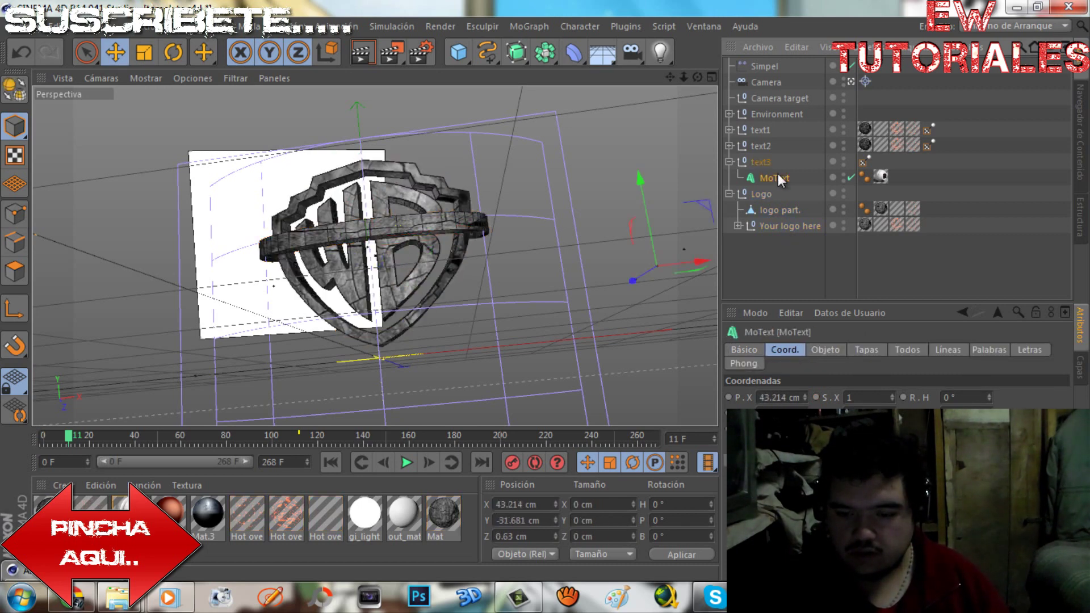
left_click(404, 227)
left_click(404, 226)
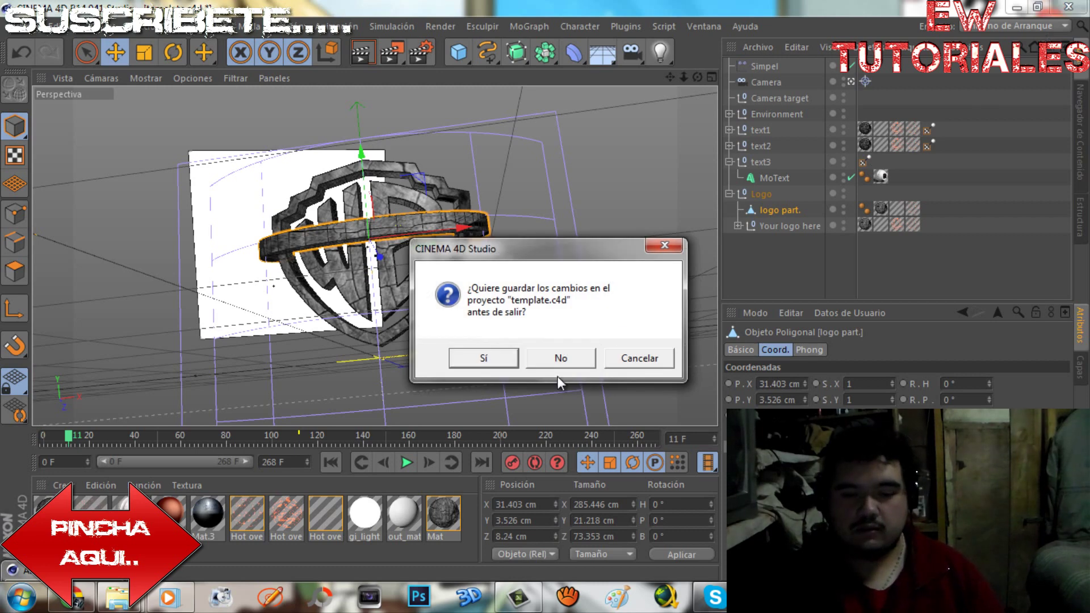
- Quit without saving, then reopen template.c4d from the template folder on the desktop
left_click(570, 360)
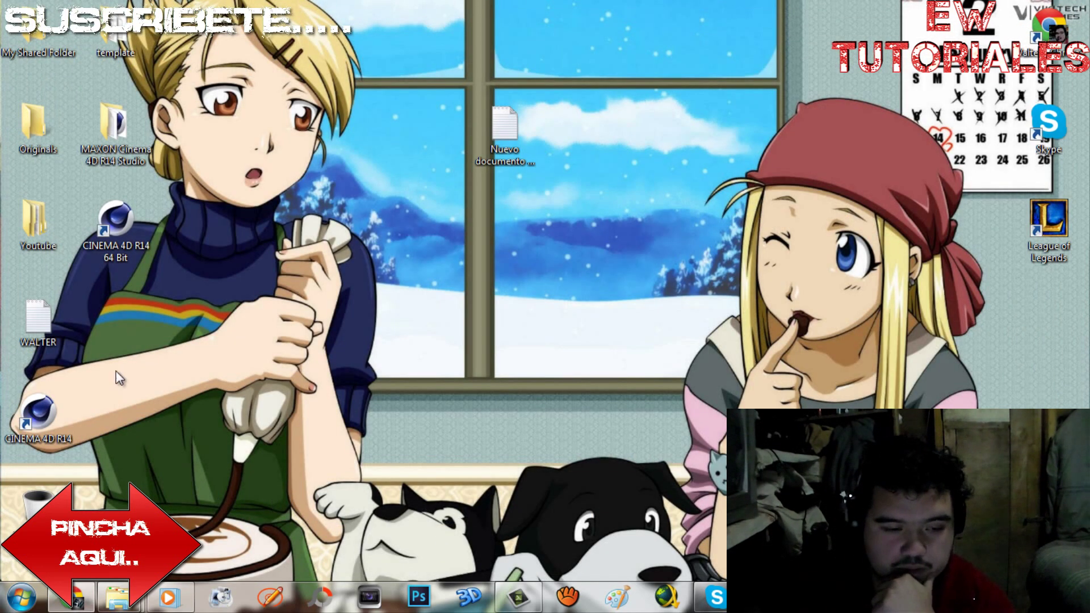
double_click(145, 52)
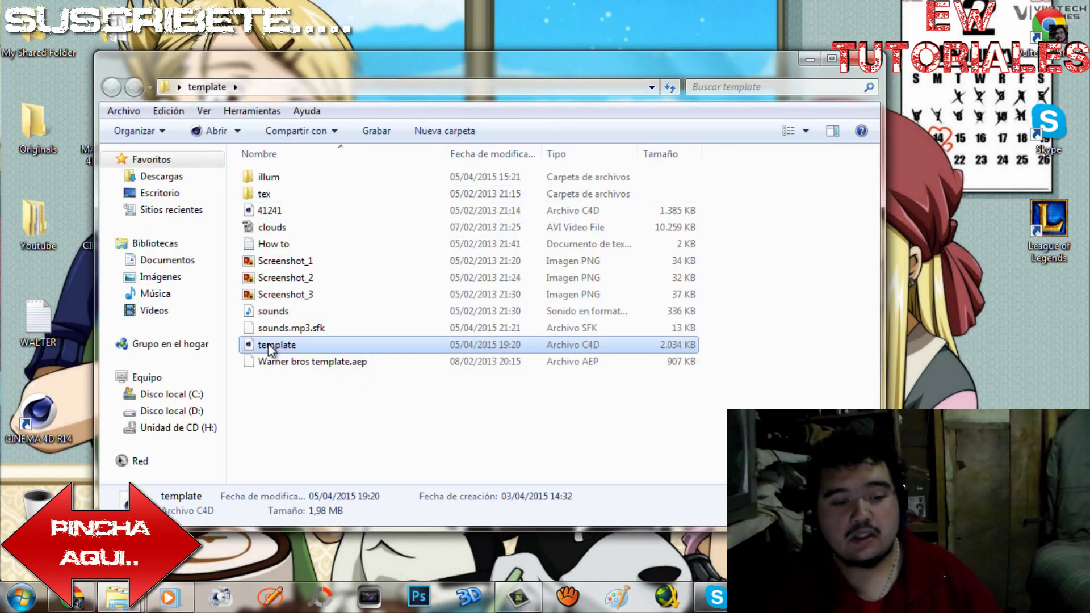
double_click(270, 347)
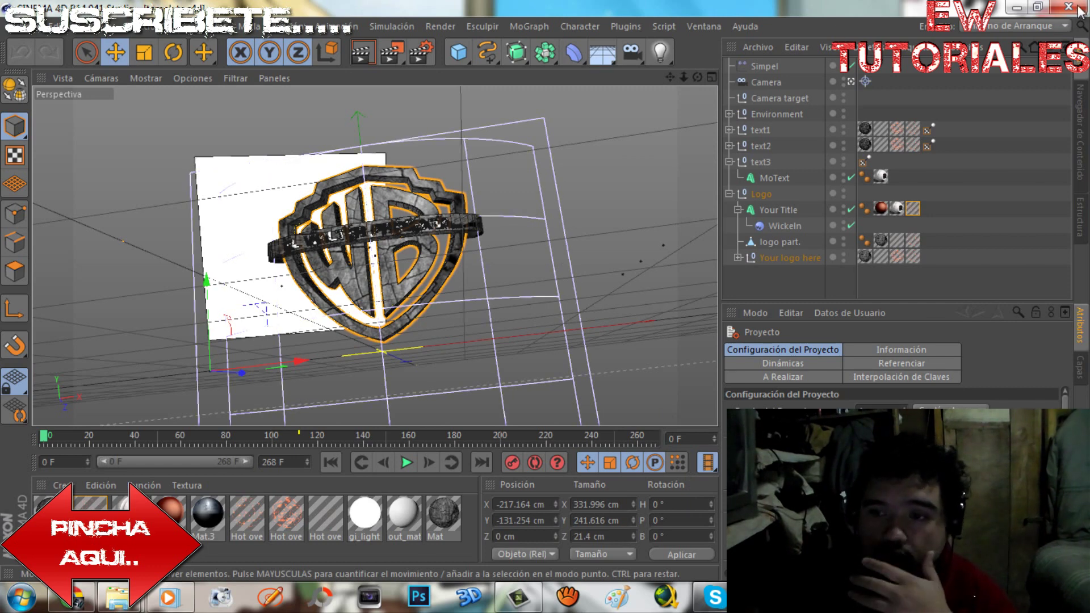
- Select the Your Title text object and open its font dropdown
left_click(411, 292)
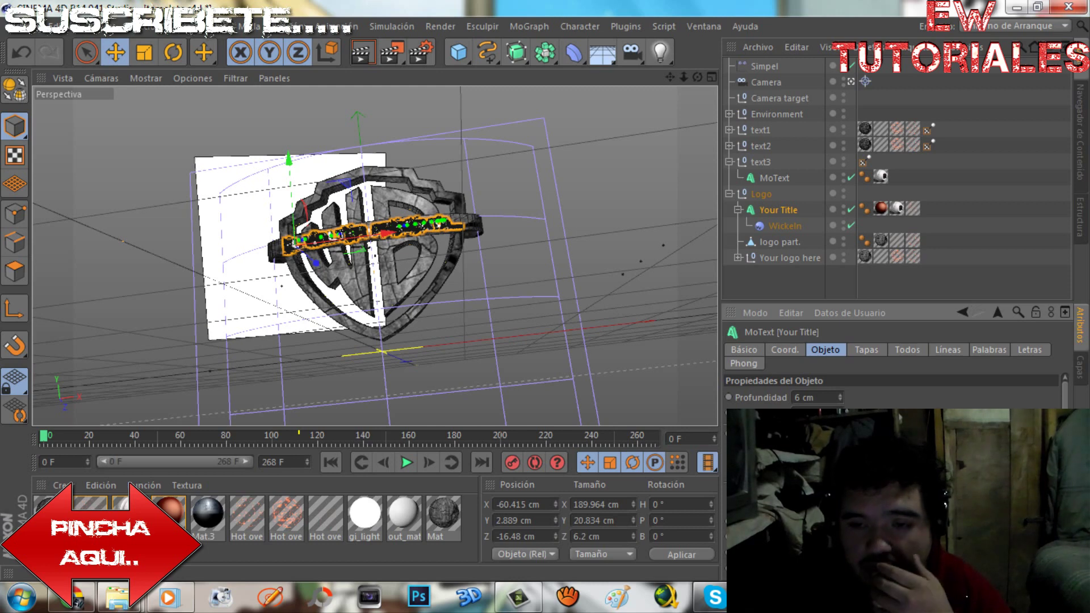
left_click(851, 511)
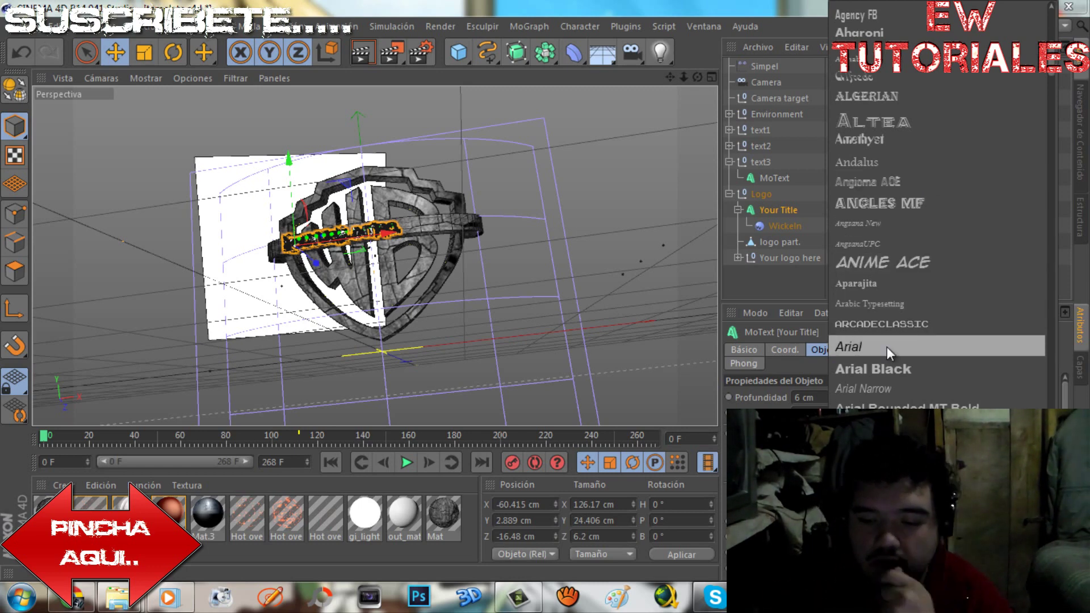
scroll(886, 347, "down", 3)
scroll(893, 353, "down", 3)
scroll(893, 352, "down", 3)
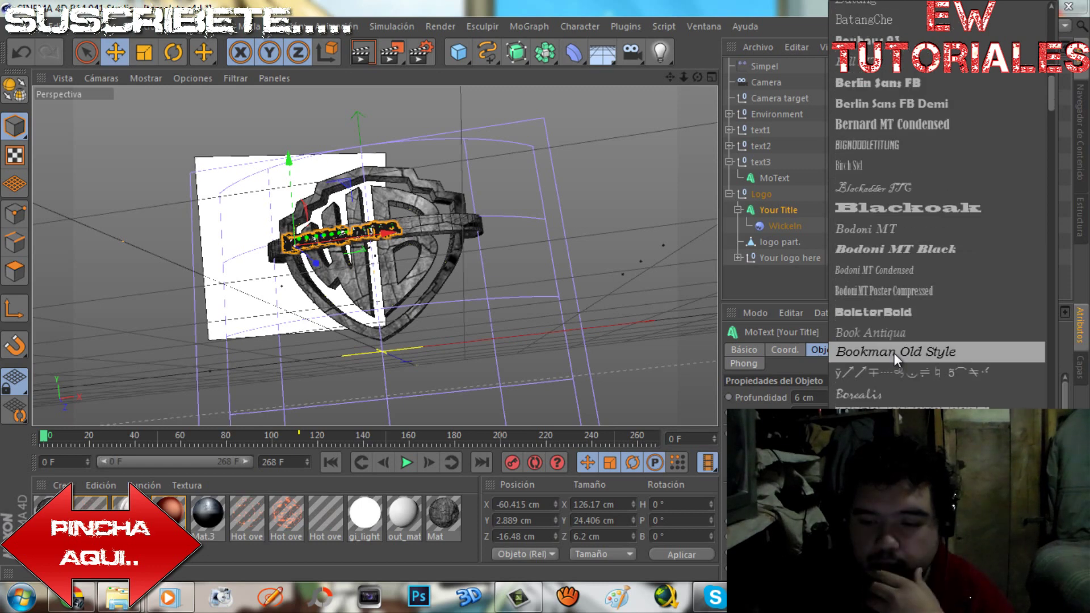
scroll(895, 292, "down", 2)
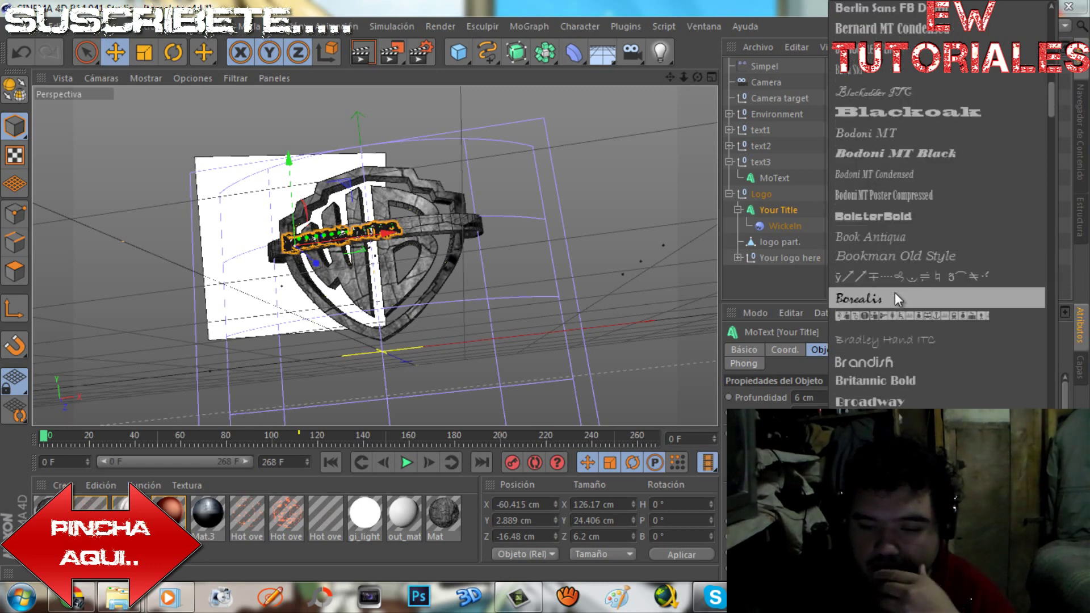
scroll(897, 304, "down", 5)
scroll(897, 304, "down", 5)
scroll(897, 304, "down", 2)
scroll(897, 304, "down", 2)
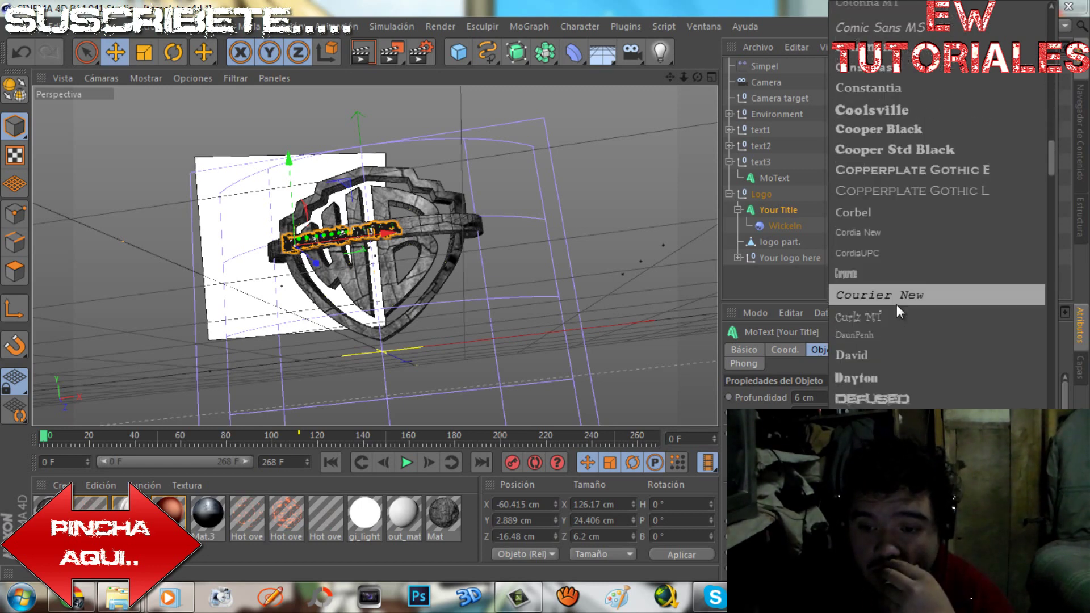
scroll(897, 304, "down", 8)
scroll(897, 305, "down", 5)
scroll(897, 305, "down", 4)
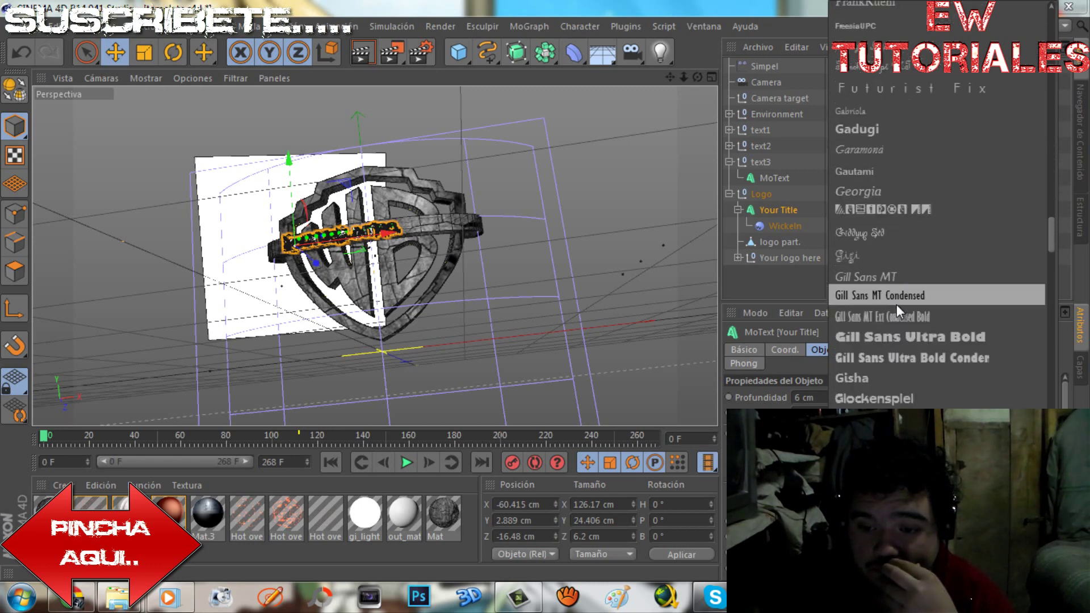
scroll(897, 304, "down", 2)
scroll(897, 304, "up", 3)
scroll(897, 304, "up", 5)
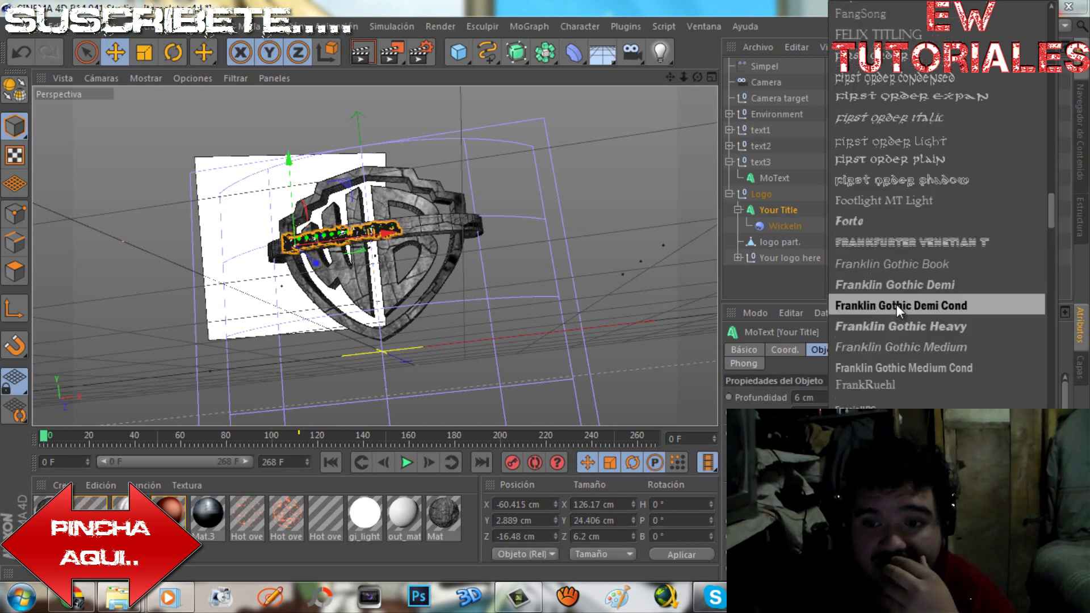
scroll(897, 304, "up", 4)
scroll(897, 305, "down", 4)
scroll(897, 304, "down", 5)
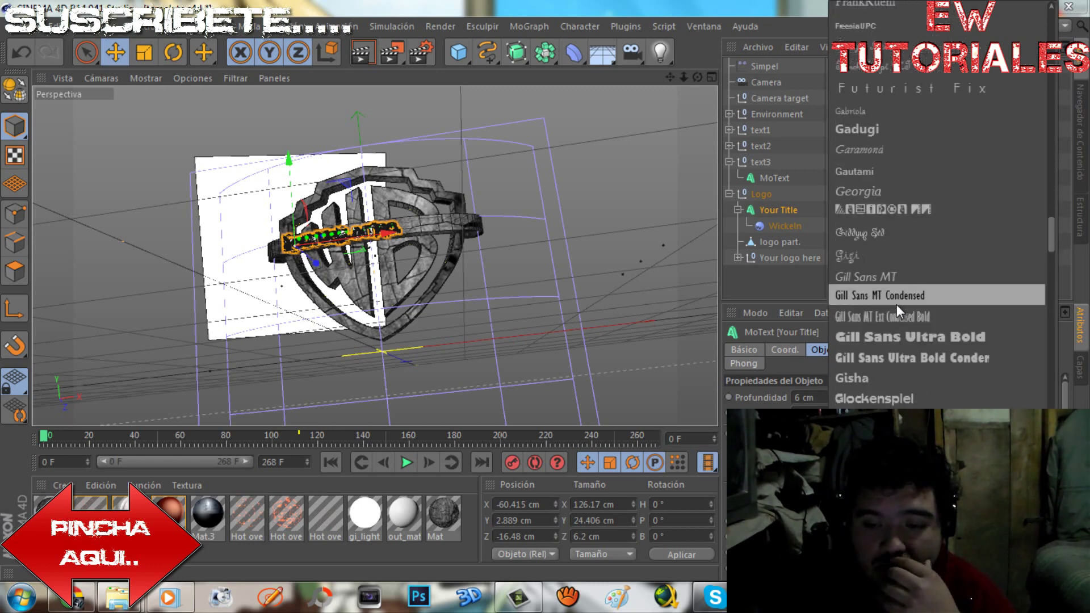
scroll(897, 304, "up", 2)
scroll(897, 304, "up", 1)
scroll(897, 305, "up", 1)
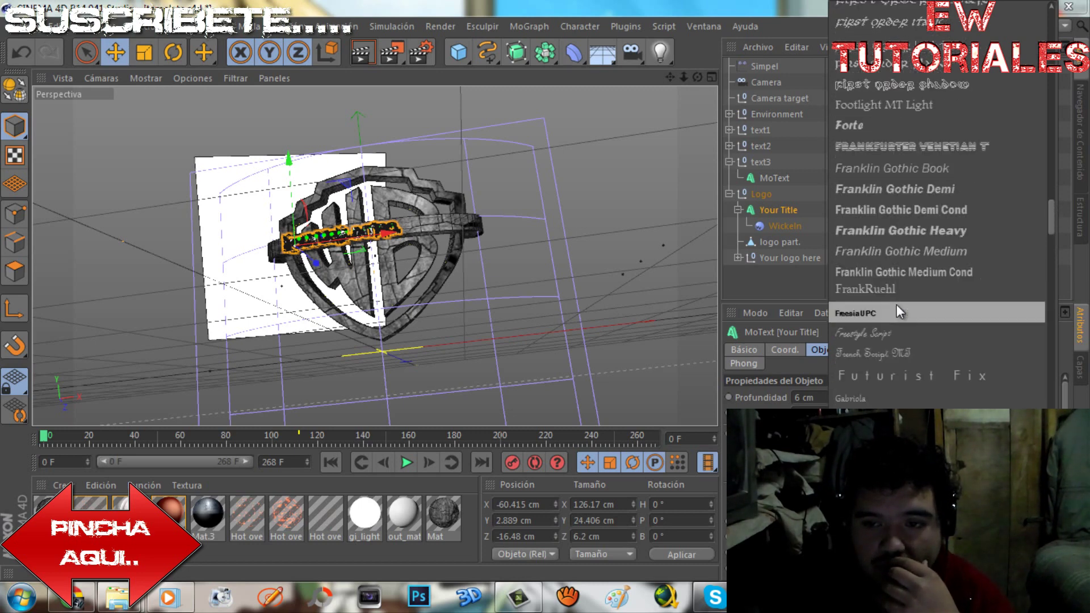
scroll(897, 304, "up", 1)
scroll(897, 304, "up", 3)
scroll(897, 305, "up", 5)
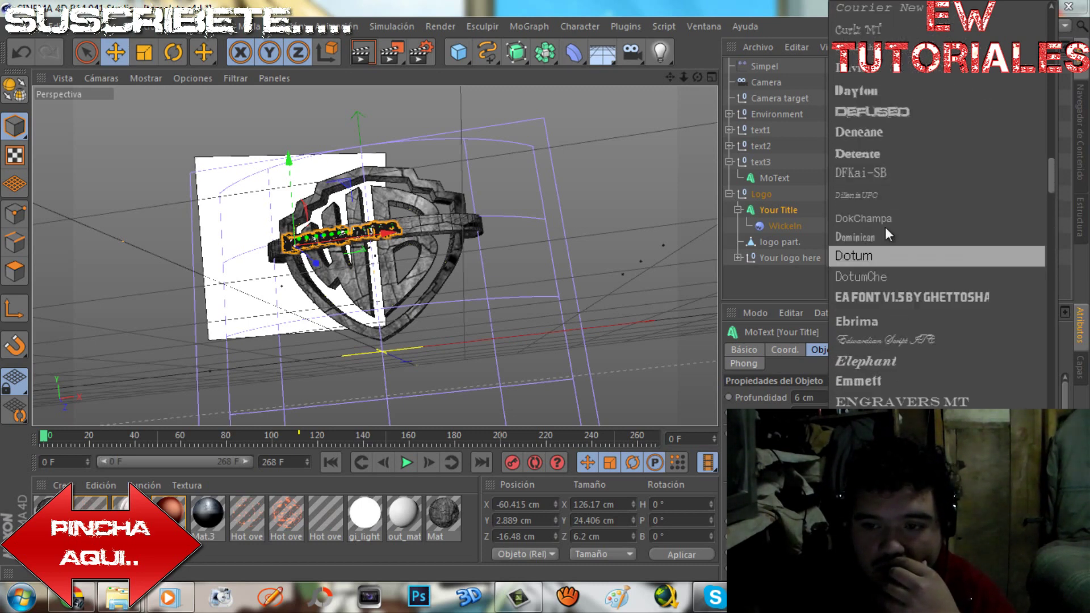
- Apply the DEFUSED font to the title, then check the logo ring and Your Title objects
left_click(884, 112)
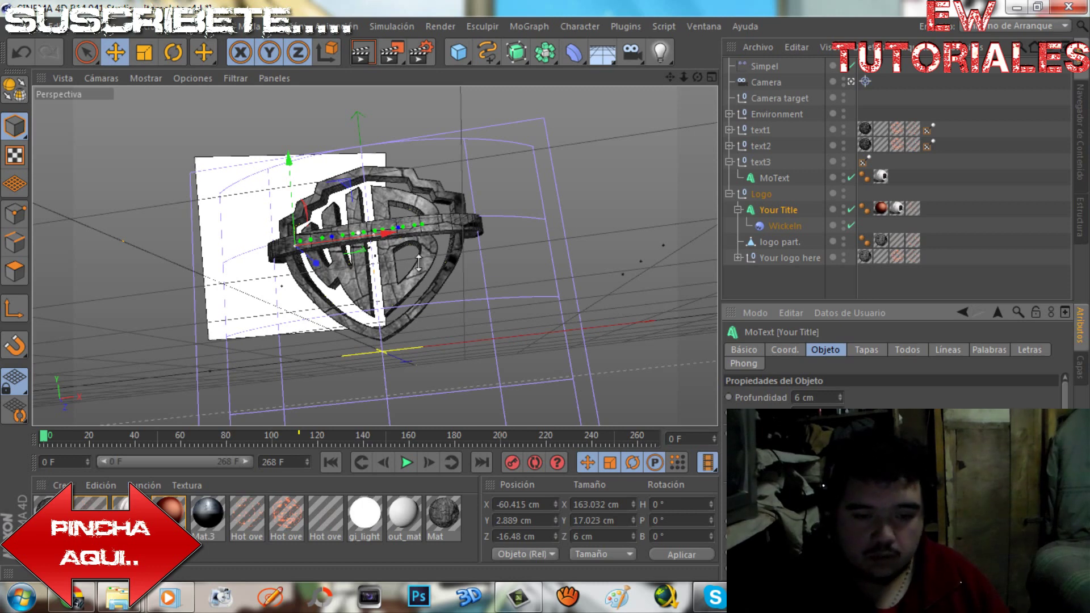
left_click(428, 224)
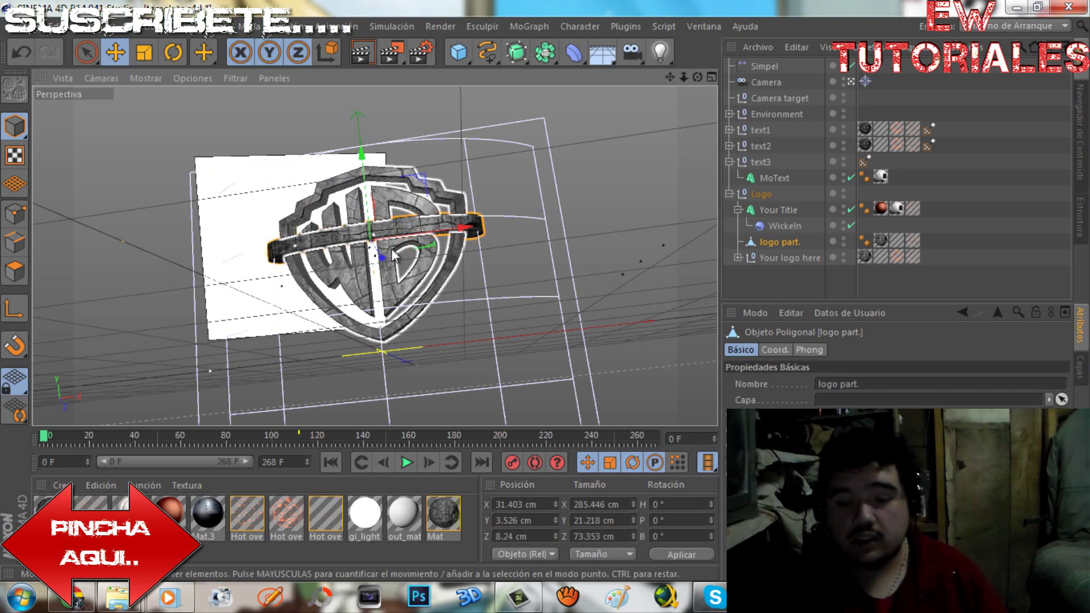
left_click(363, 238)
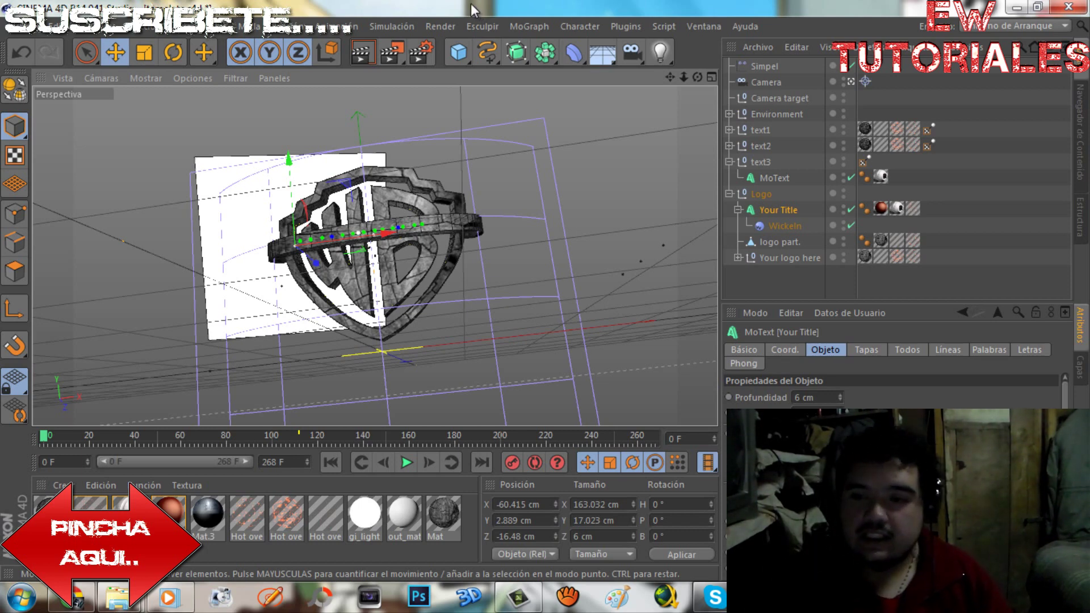
- Quit Cinema 4D through the template.c4d save prompt and close the template folder
left_click(746, 27)
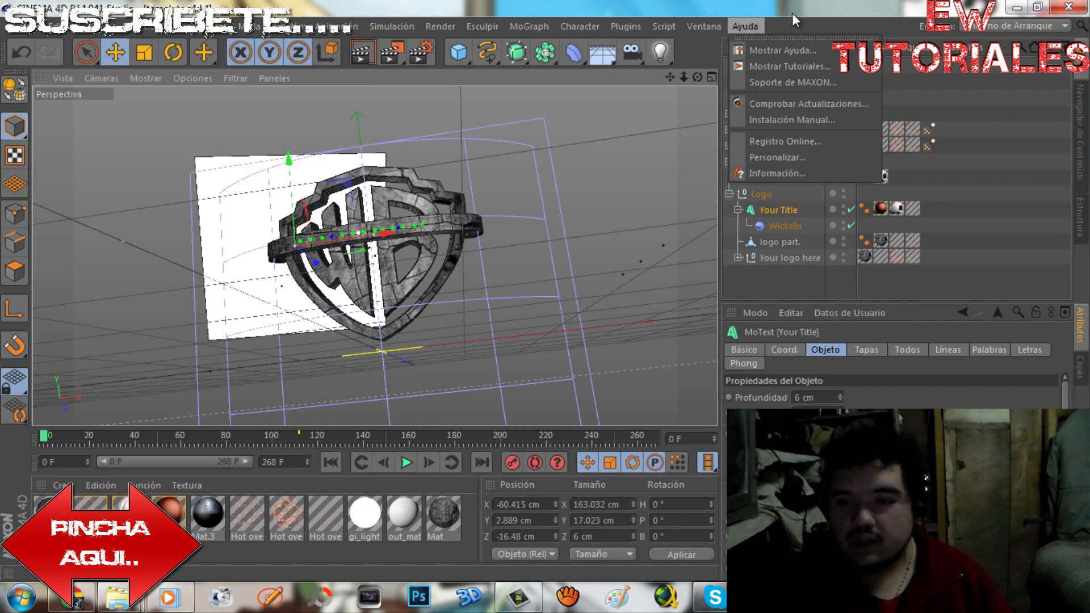
left_click(914, 7)
left_click(1067, 7)
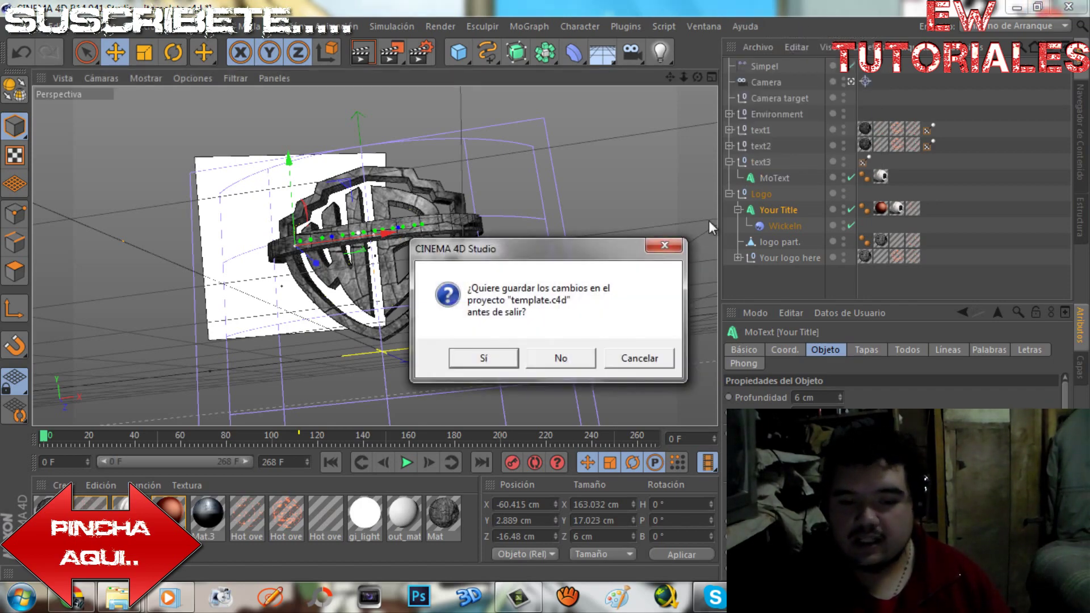
left_click(549, 368)
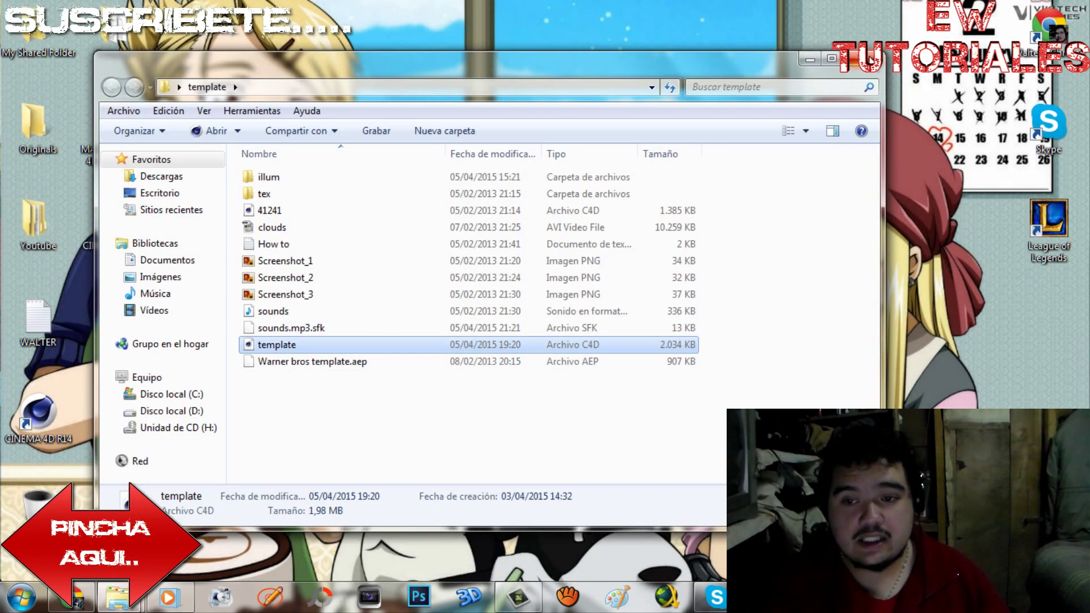
key("alt+F4")
left_click(84, 607)
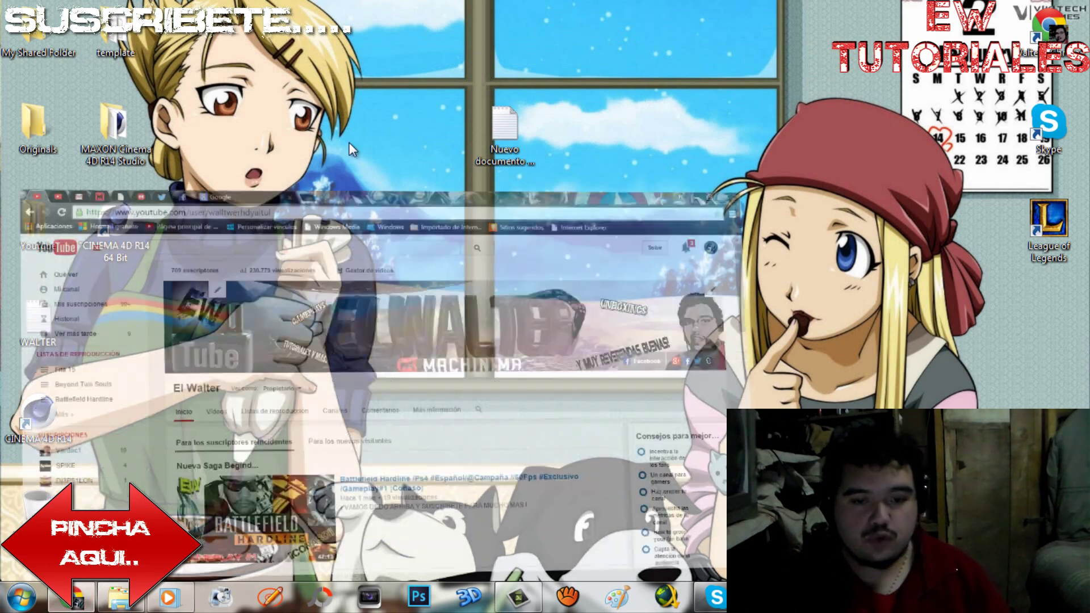
- Scroll down the YouTube channel page to the uploaded videos list
scroll(500, 261, "down", 2)
scroll(526, 307, "down", 1)
scroll(528, 307, "down", 1)
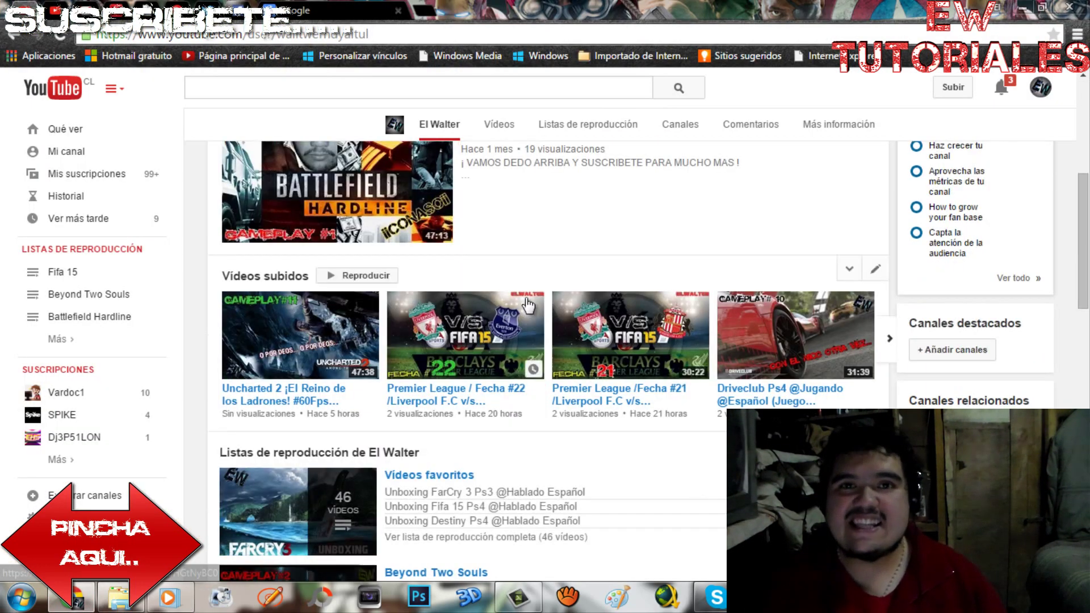